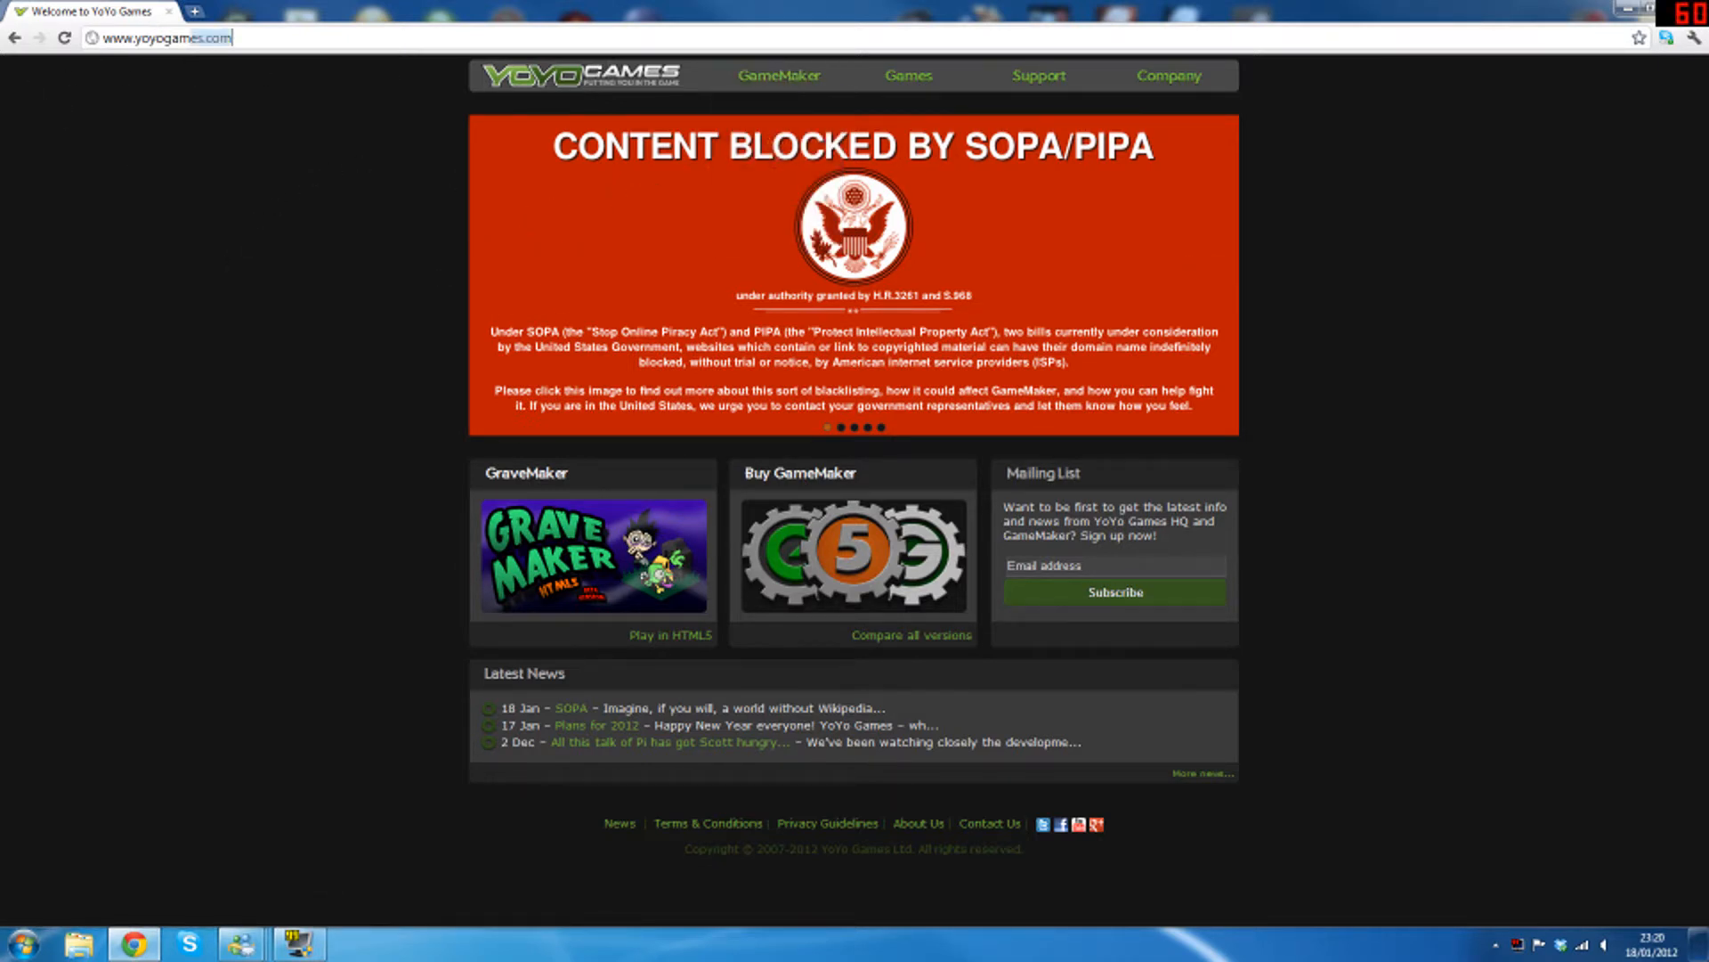
Navigate from the YoYo Games home page to the GameMaker for Windows page
{"action": "left_click", "coordinate": [167, 38]}
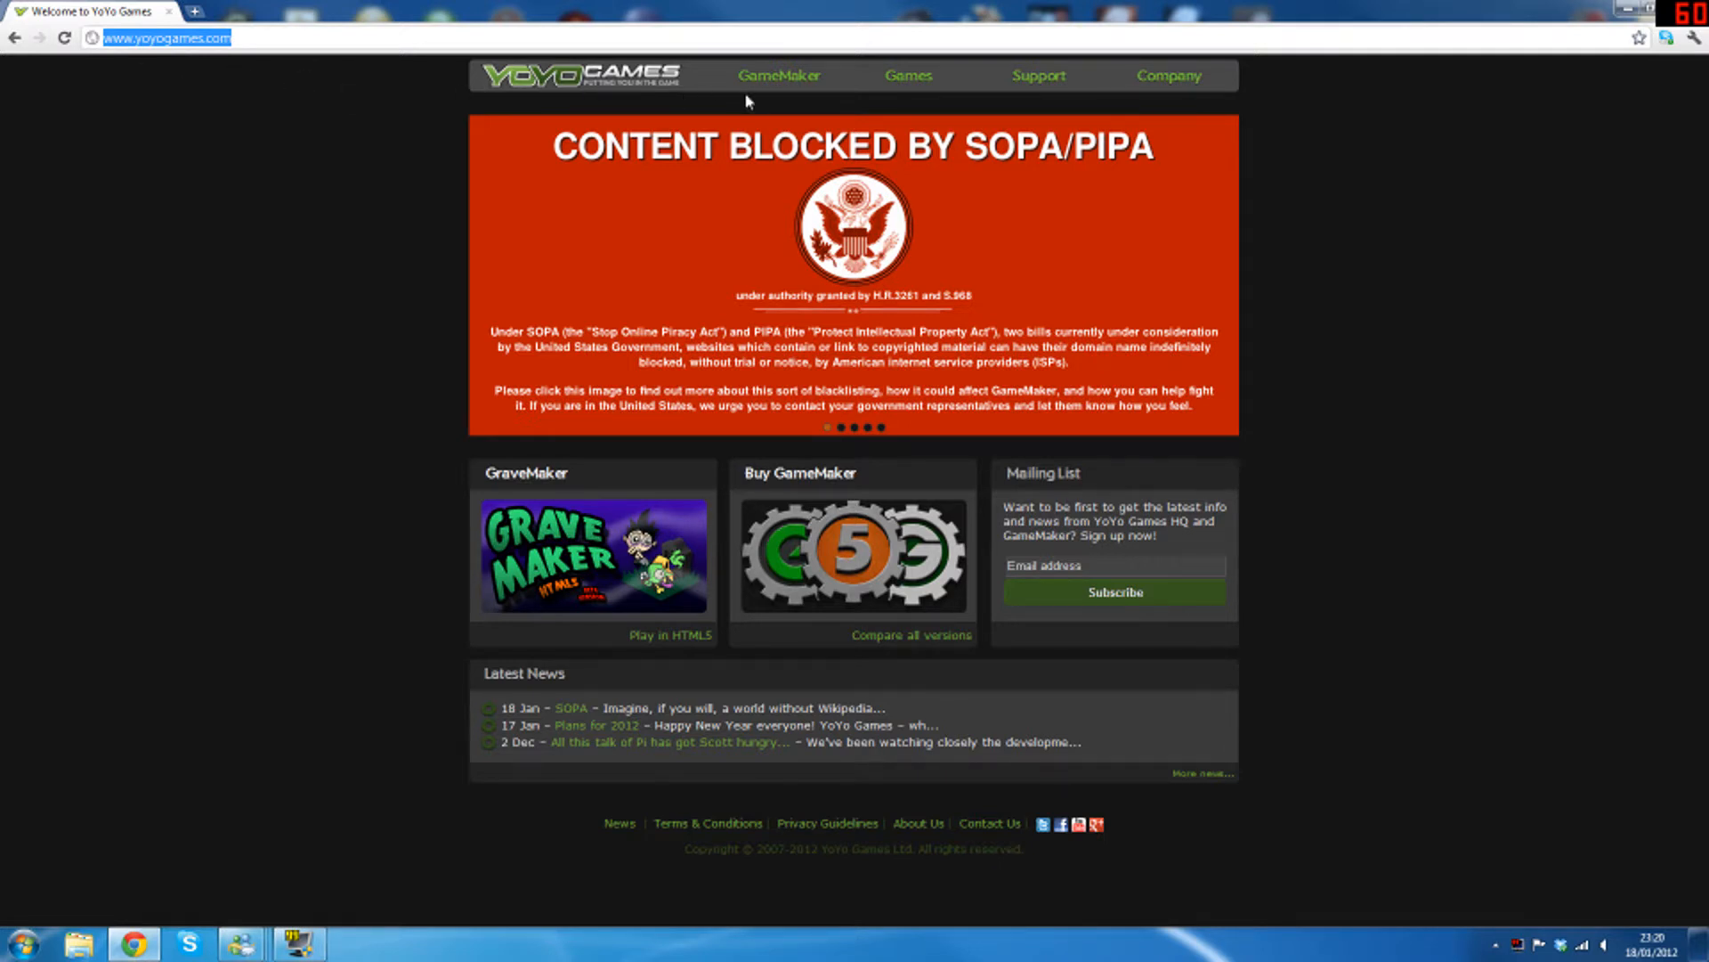
{"action": "mouse_move", "coordinate": [779, 75]}
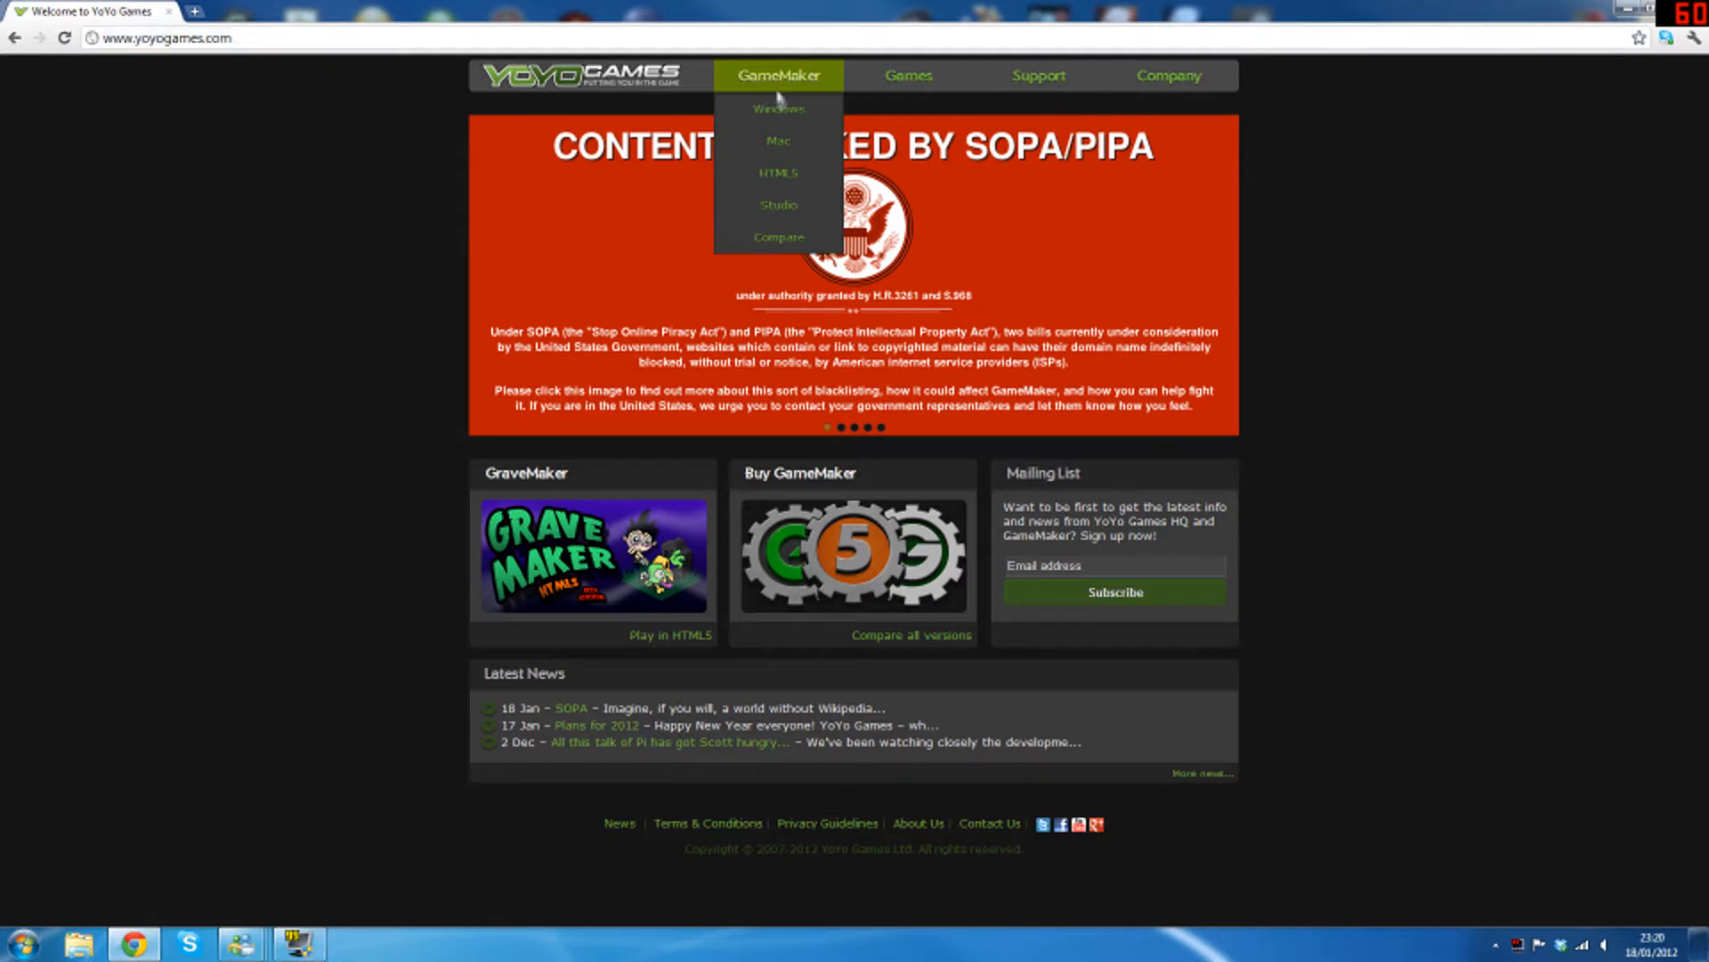
{"action": "left_click", "coordinate": [780, 107]}
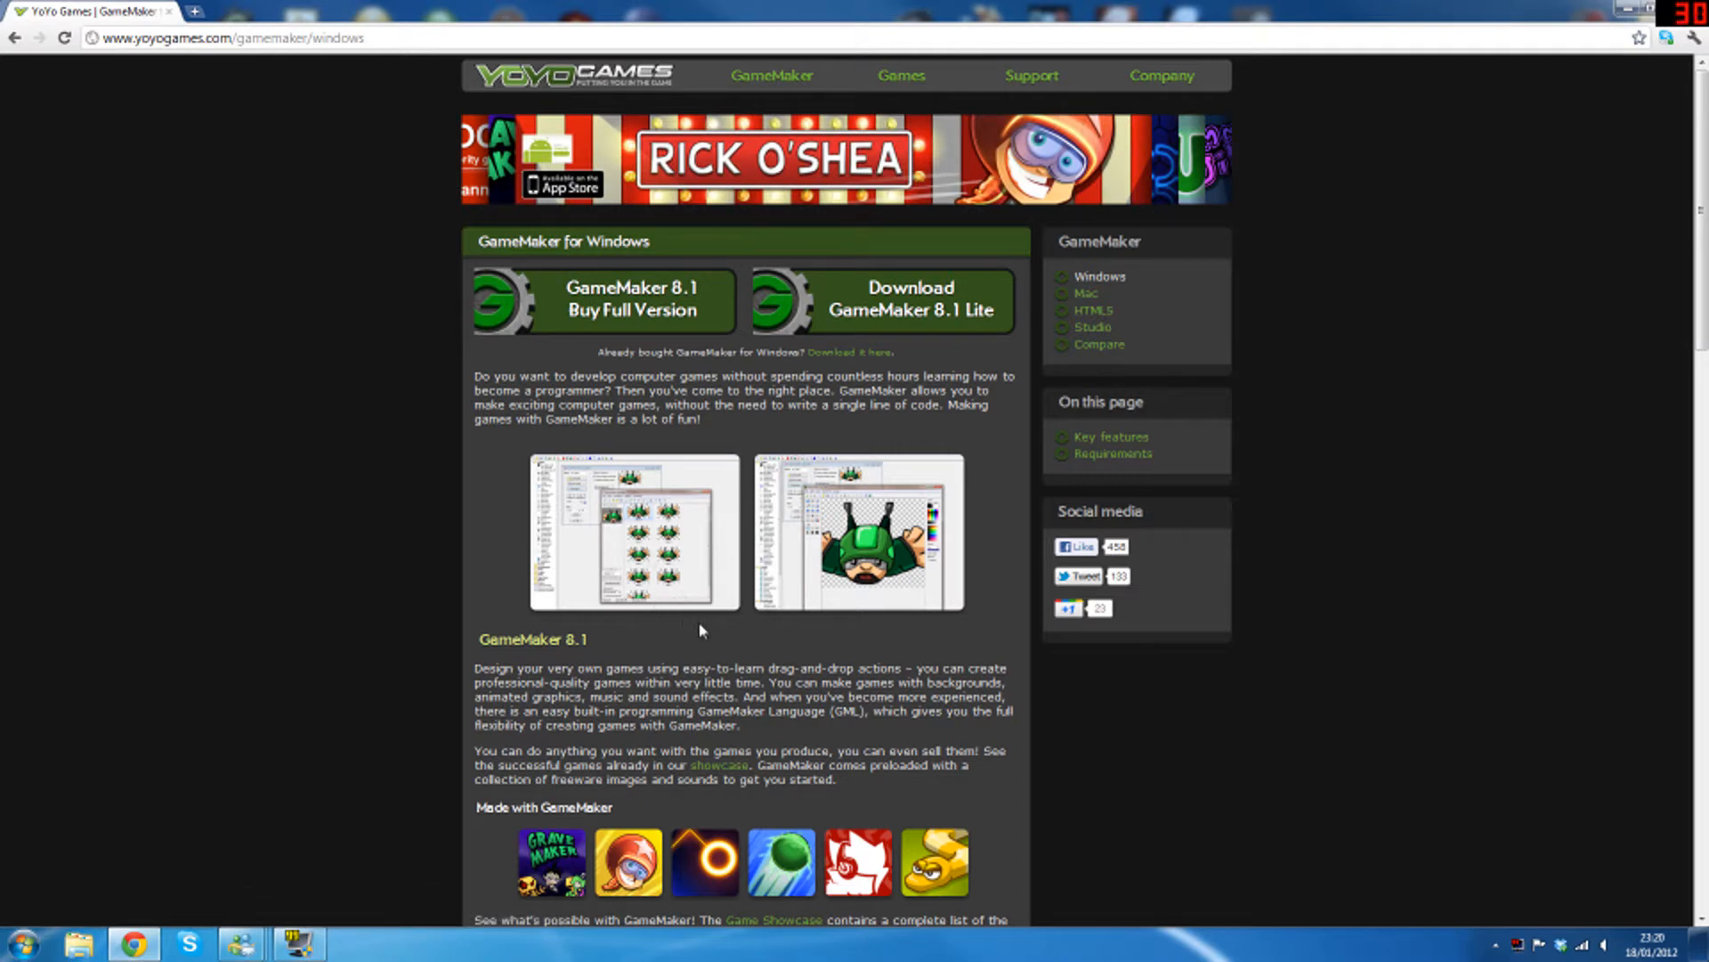
{"action": "scroll", "coordinate": [700, 630], "scroll_direction": "down", "scroll_amount": 3}
{"action": "scroll", "coordinate": [721, 629], "scroll_direction": "down", "scroll_amount": 3}
{"action": "scroll", "coordinate": [752, 625], "scroll_direction": "down", "scroll_amount": 2}
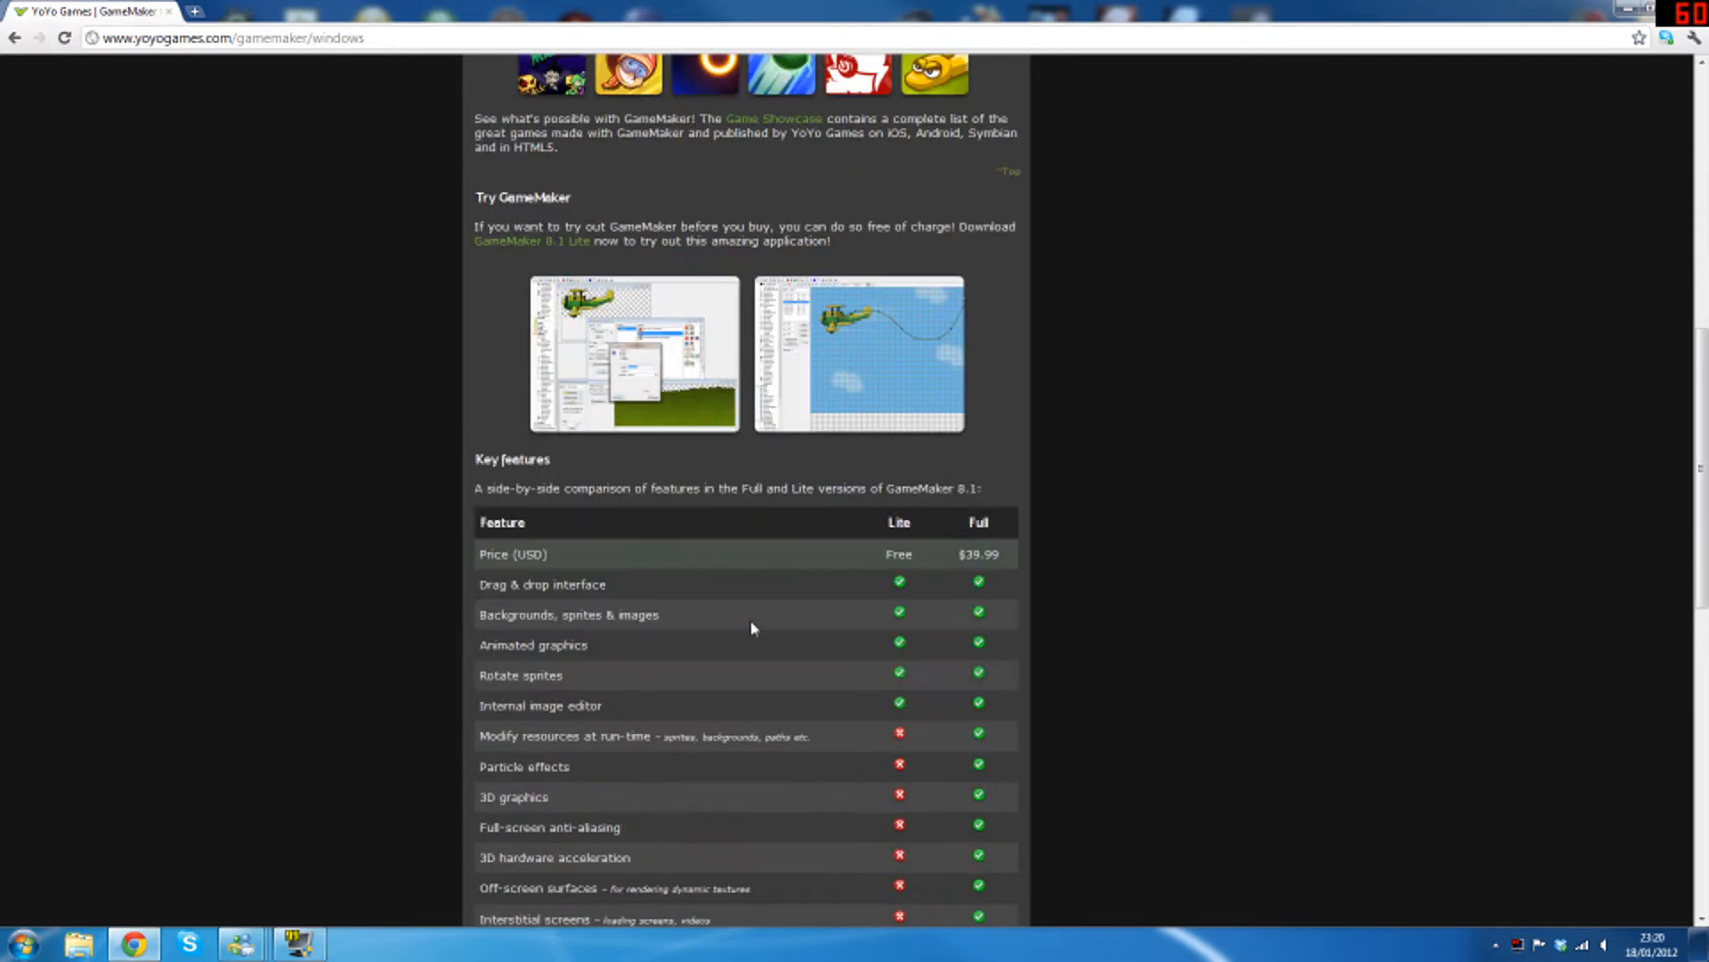
{"action": "scroll", "coordinate": [753, 626], "scroll_direction": "down", "scroll_amount": 3}
{"action": "scroll", "coordinate": [751, 626], "scroll_direction": "down", "scroll_amount": 2}
{"action": "scroll", "coordinate": [801, 656], "scroll_direction": "down", "scroll_amount": 3}
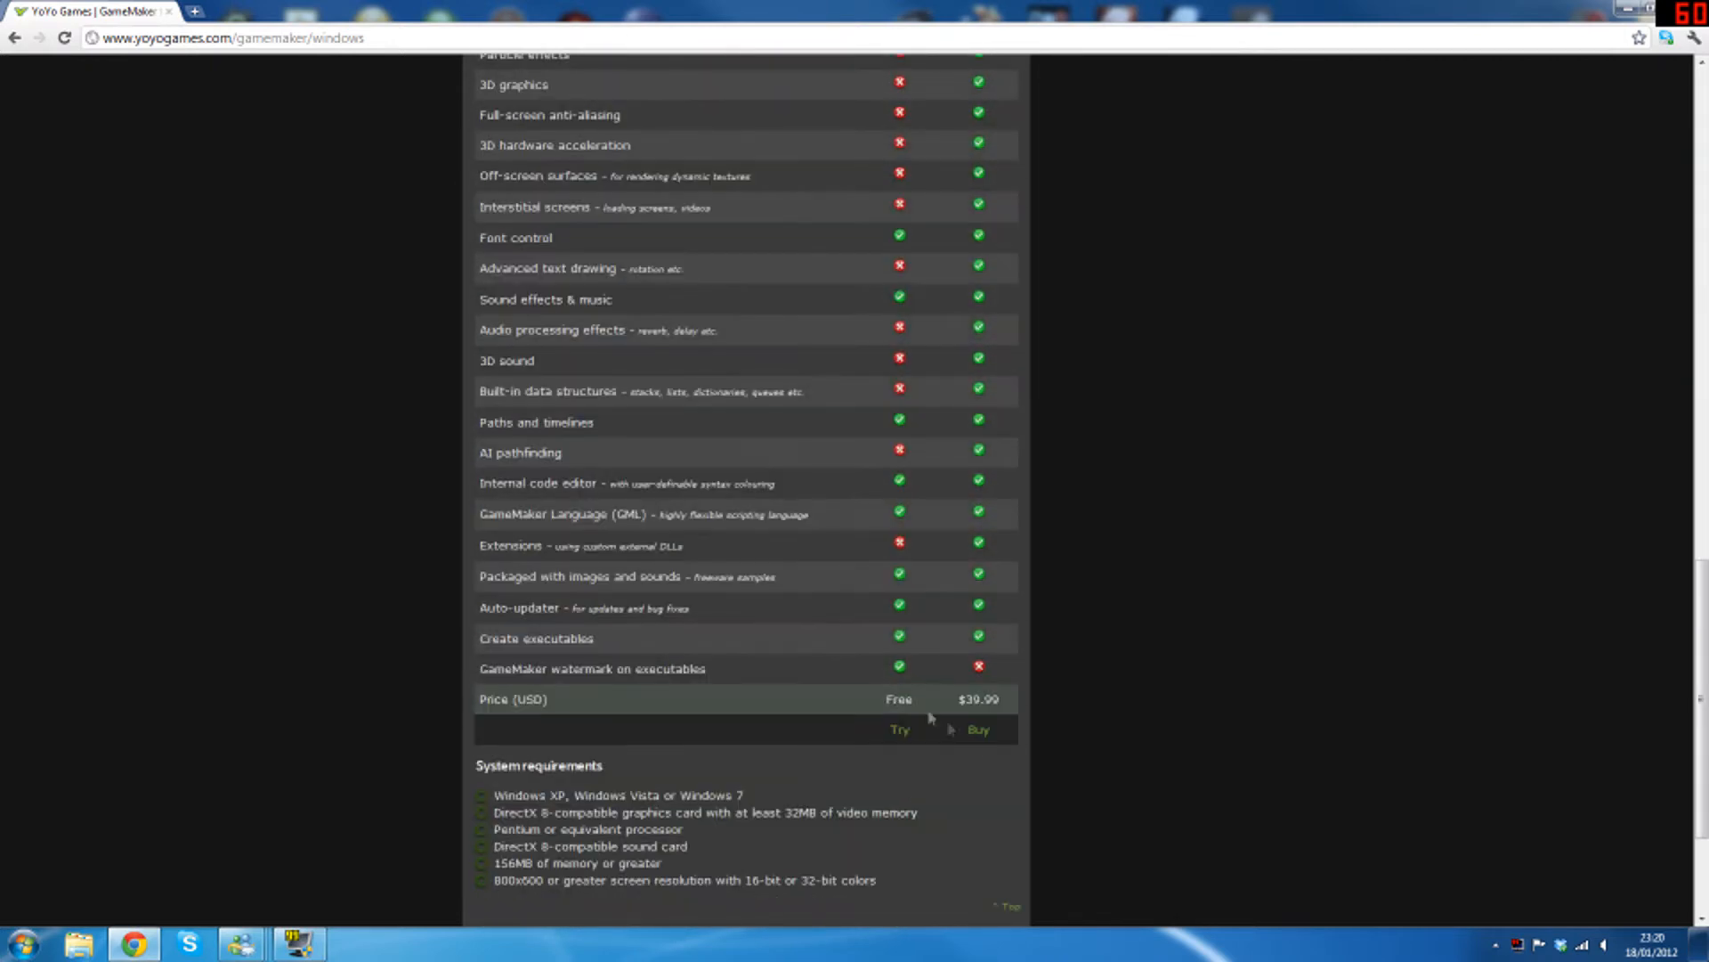
{"action": "scroll", "coordinate": [982, 741], "scroll_direction": "up", "scroll_amount": 4}
{"action": "scroll", "coordinate": [982, 742], "scroll_direction": "up", "scroll_amount": 4}
{"action": "scroll", "coordinate": [973, 733], "scroll_direction": "up", "scroll_amount": 2}
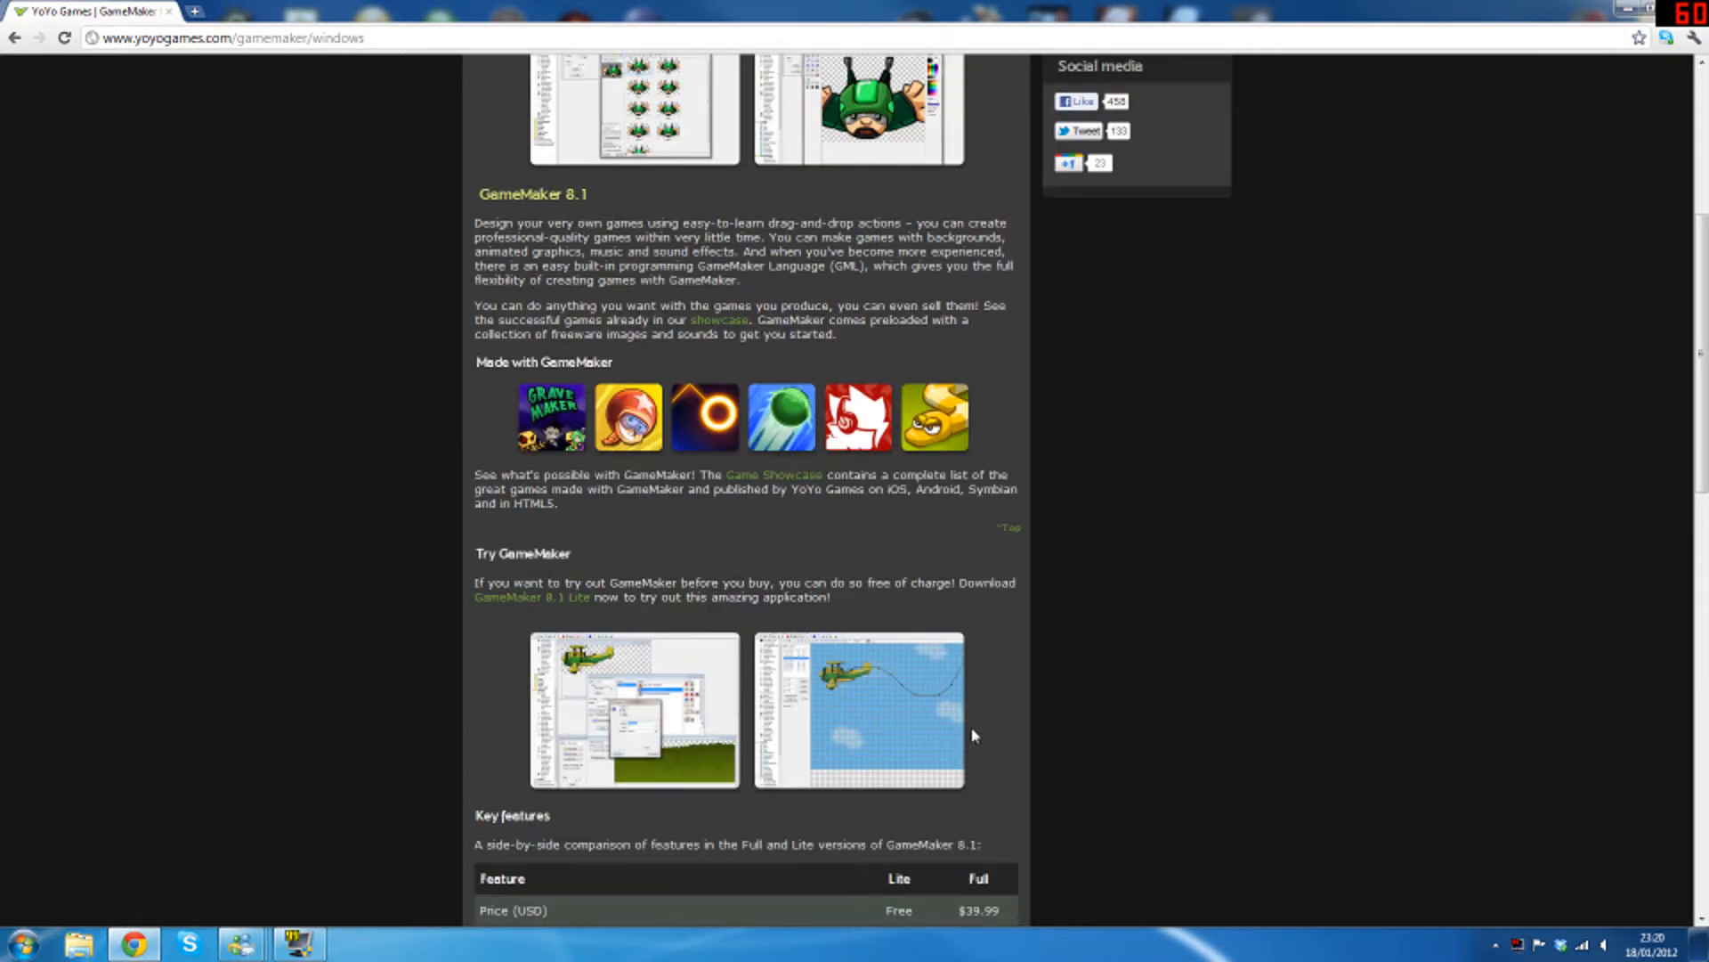
{"action": "scroll", "coordinate": [974, 734], "scroll_direction": "up", "scroll_amount": 3}
{"action": "scroll", "coordinate": [974, 734], "scroll_direction": "up", "scroll_amount": 2}
{"action": "scroll", "coordinate": [952, 733], "scroll_direction": "up", "scroll_amount": 2}
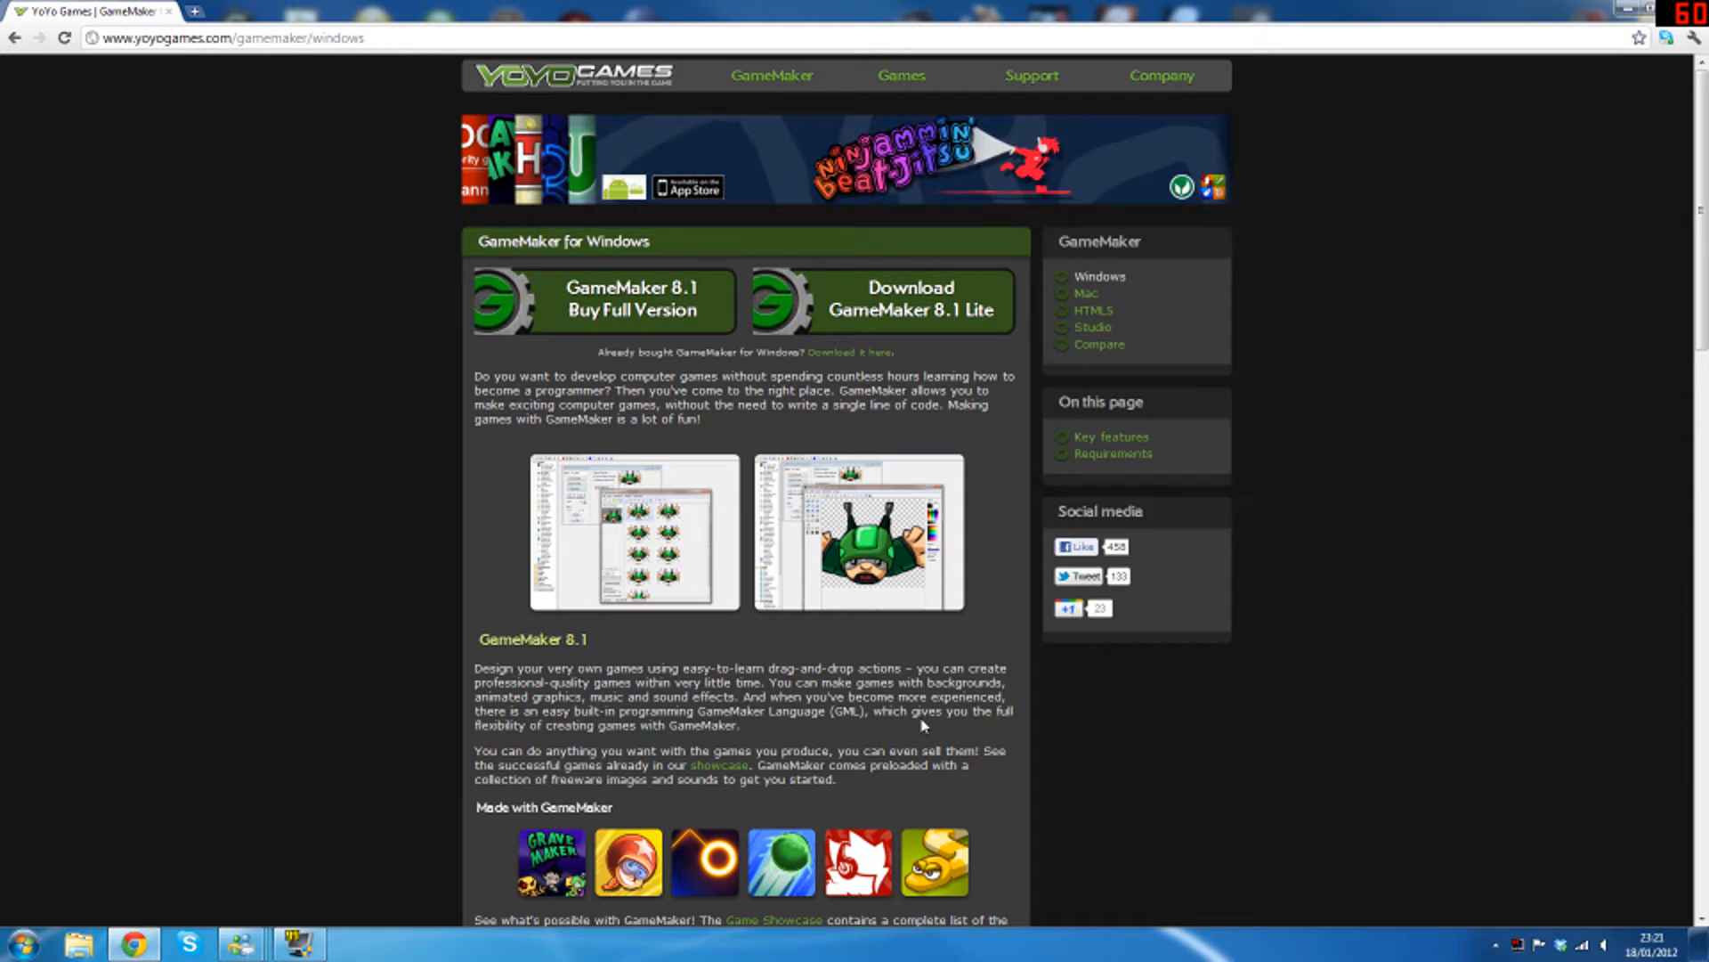
Skim and highlight the GameMaker description paragraphs on the download page
{"action": "left_click_drag", "start_coordinate": [707, 418], "coordinate": [475, 376]}
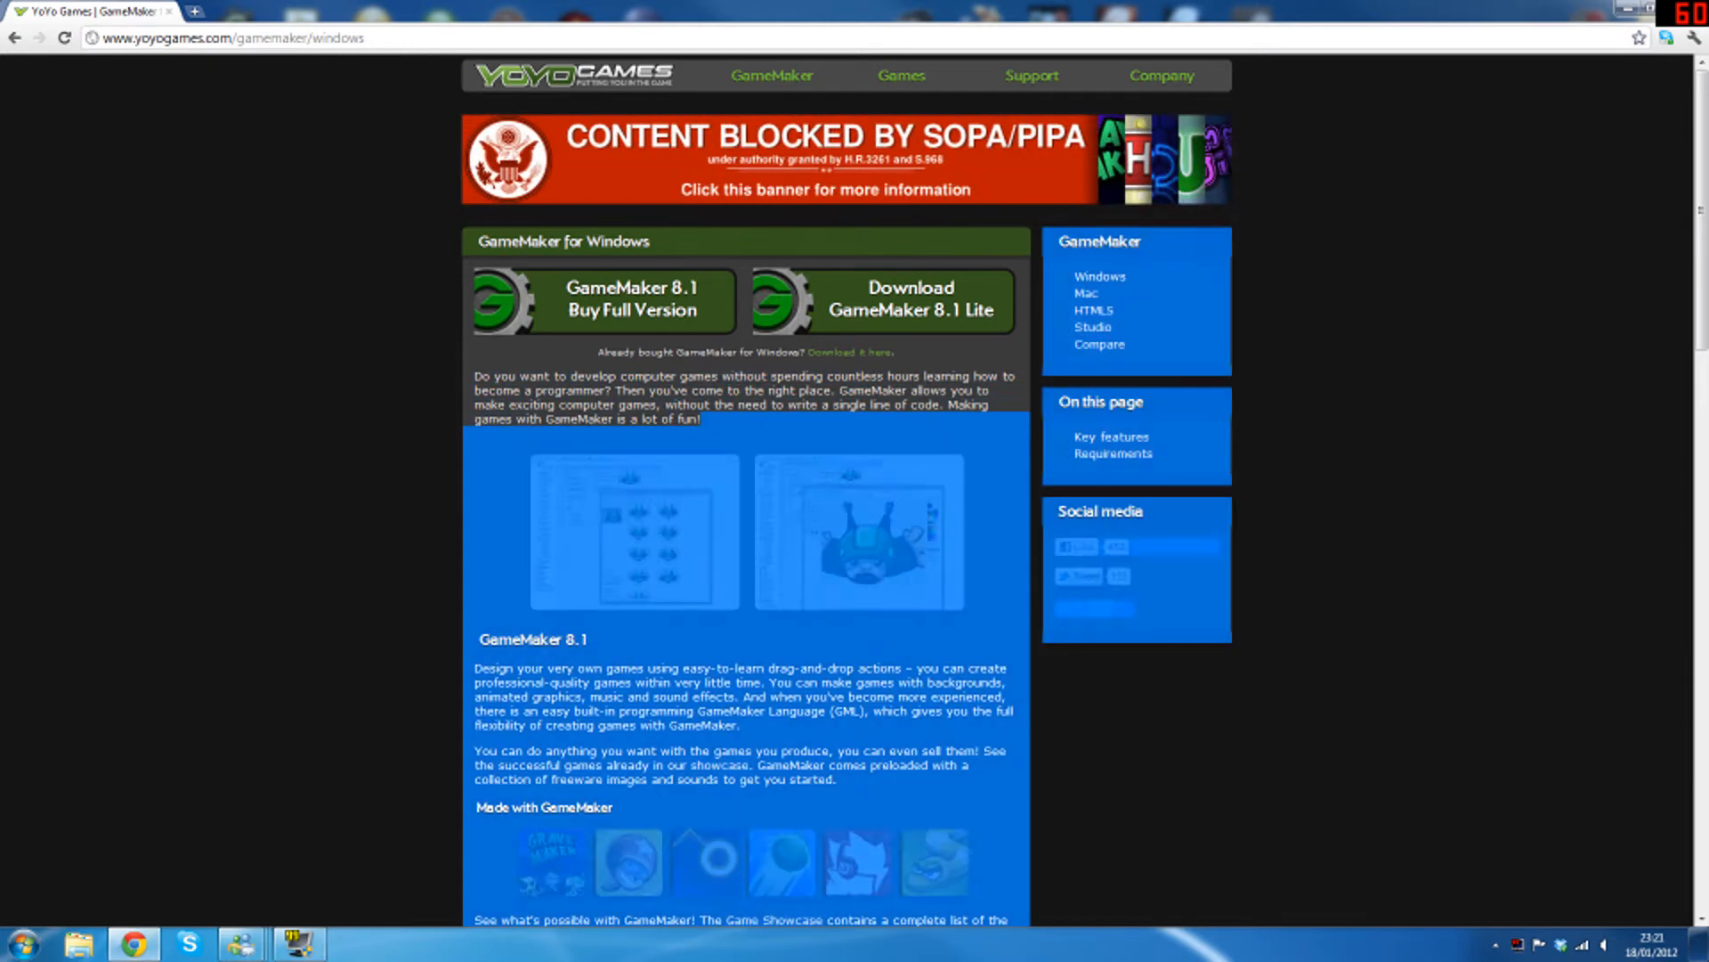
{"action": "left_click_drag", "start_coordinate": [743, 726], "coordinate": [475, 668]}
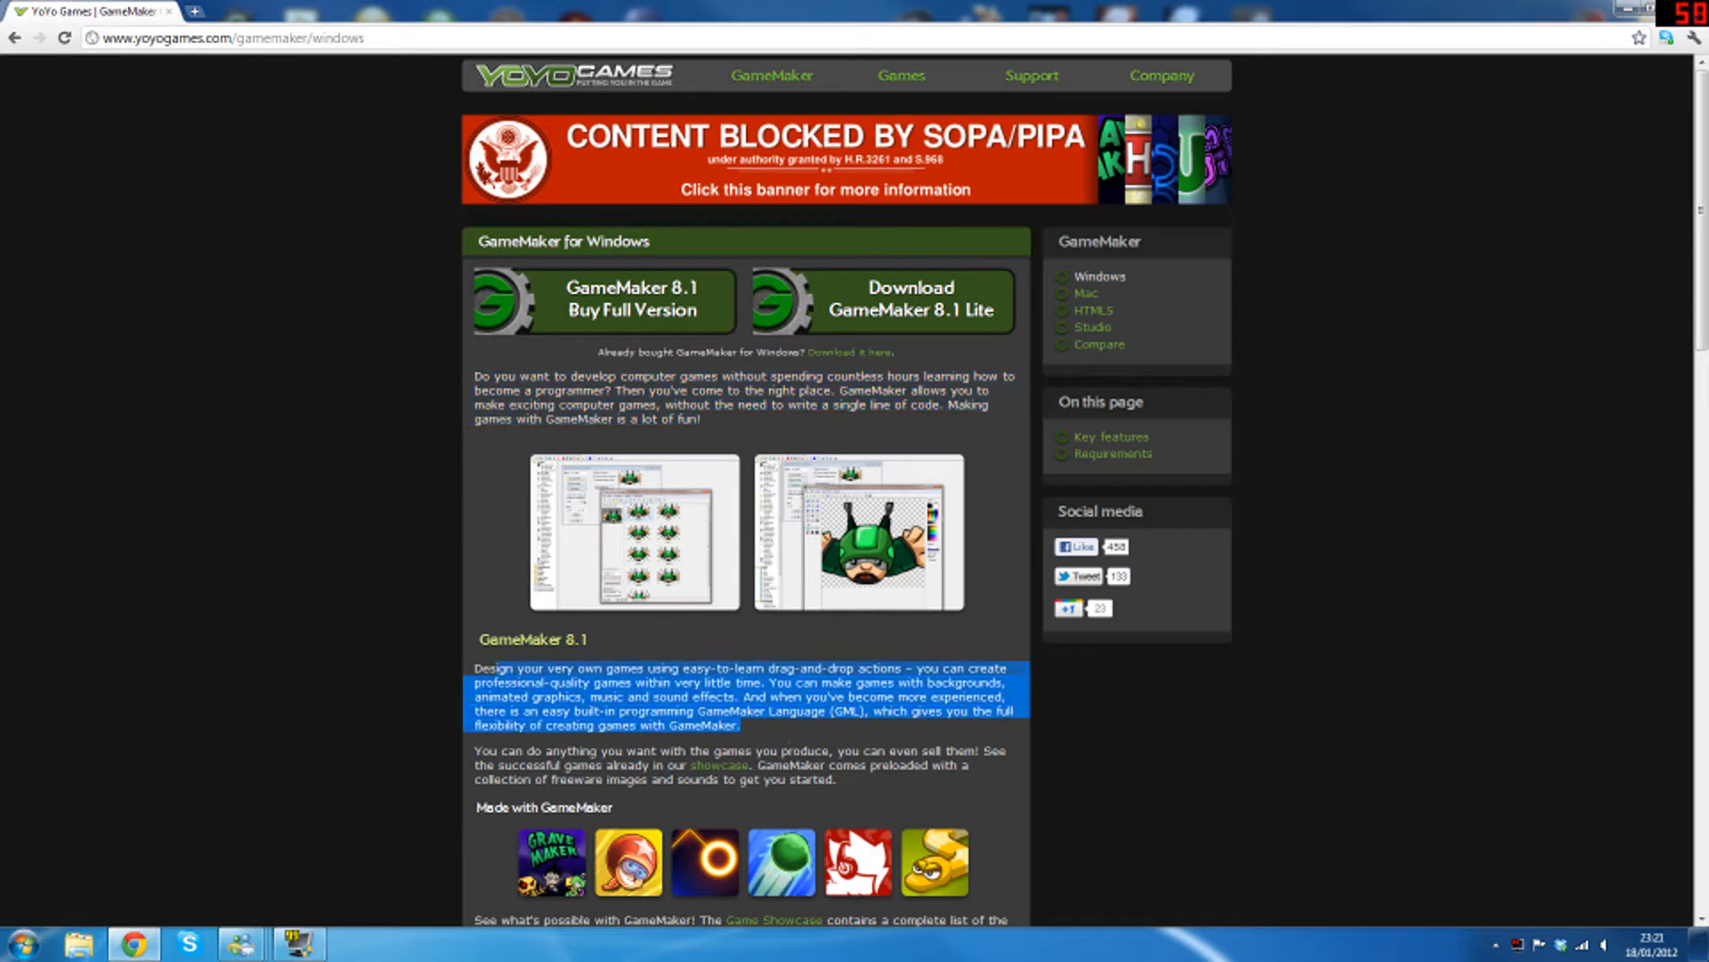
{"action": "left_click", "coordinate": [843, 779]}
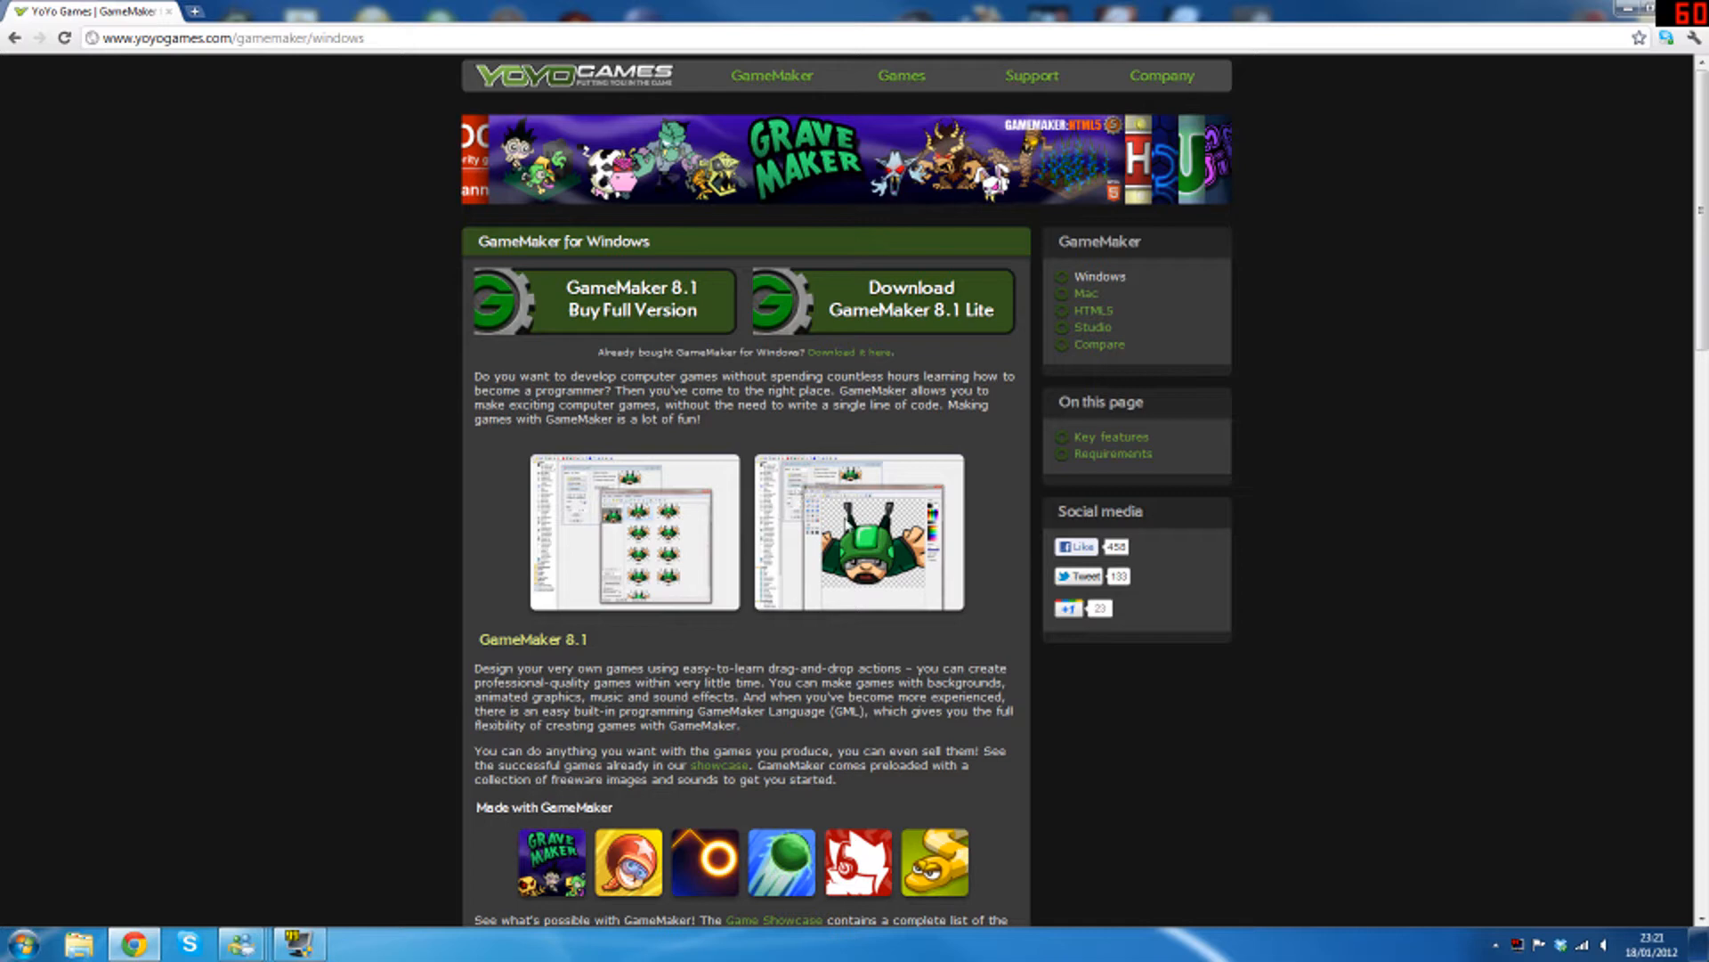
{"action": "scroll", "coordinate": [845, 526], "scroll_direction": "down", "scroll_amount": 5}
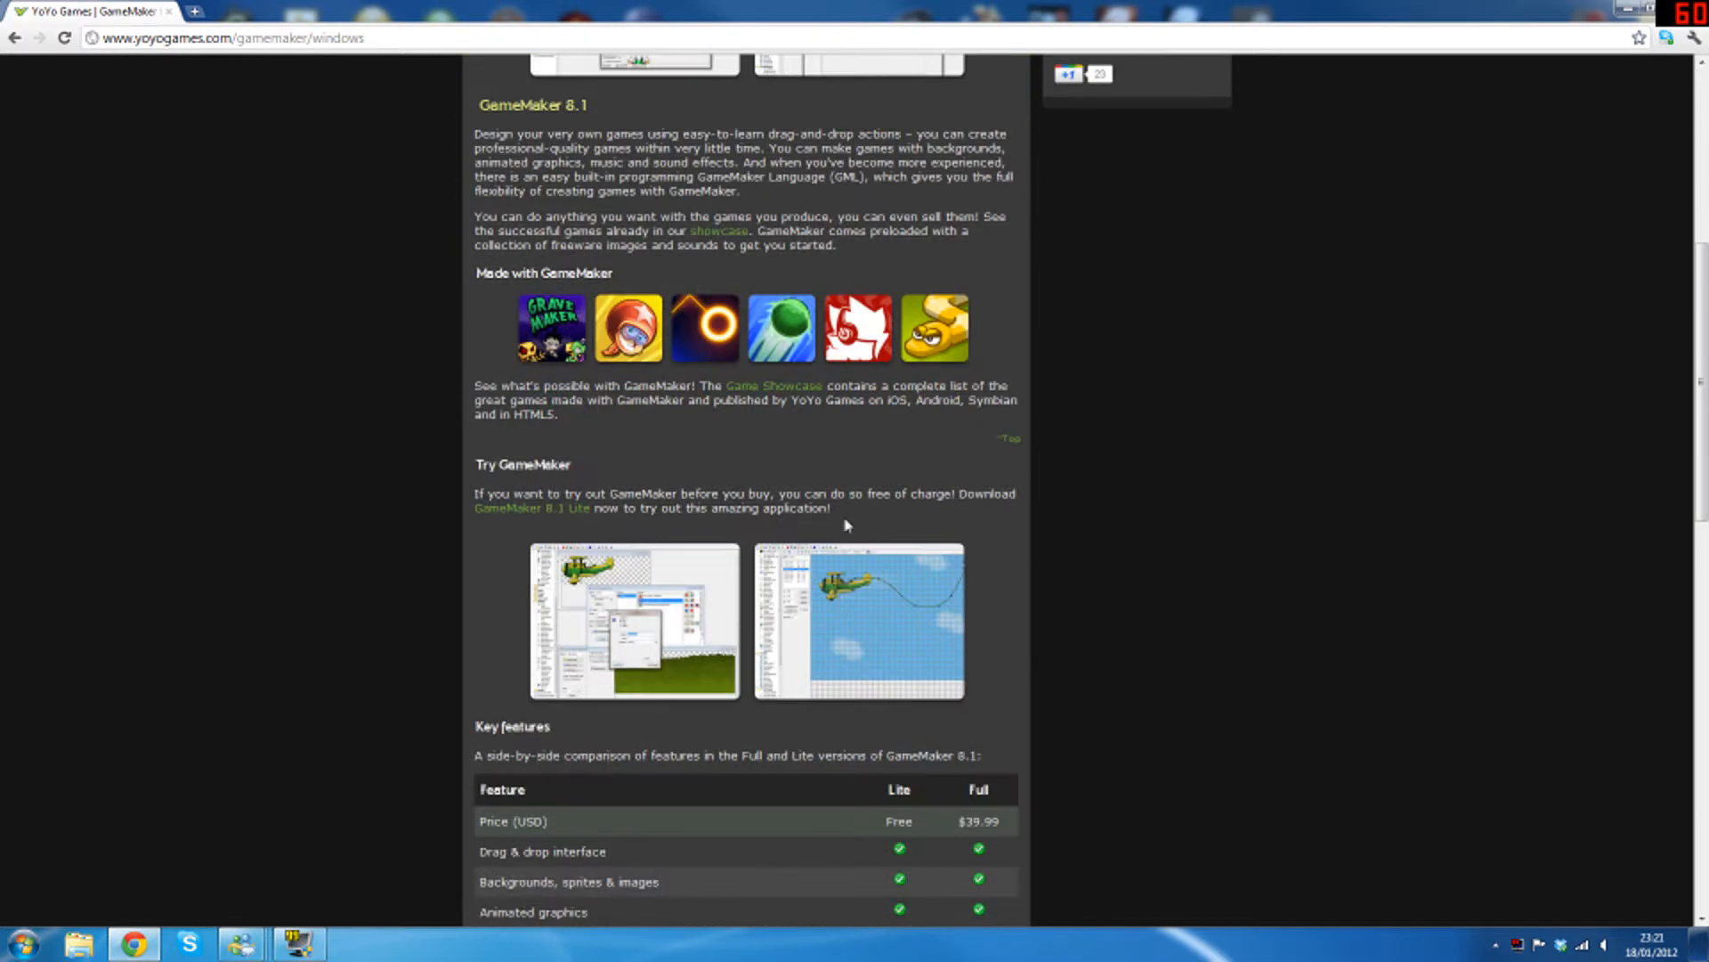
{"action": "scroll", "coordinate": [845, 525], "scroll_direction": "down", "scroll_amount": 5}
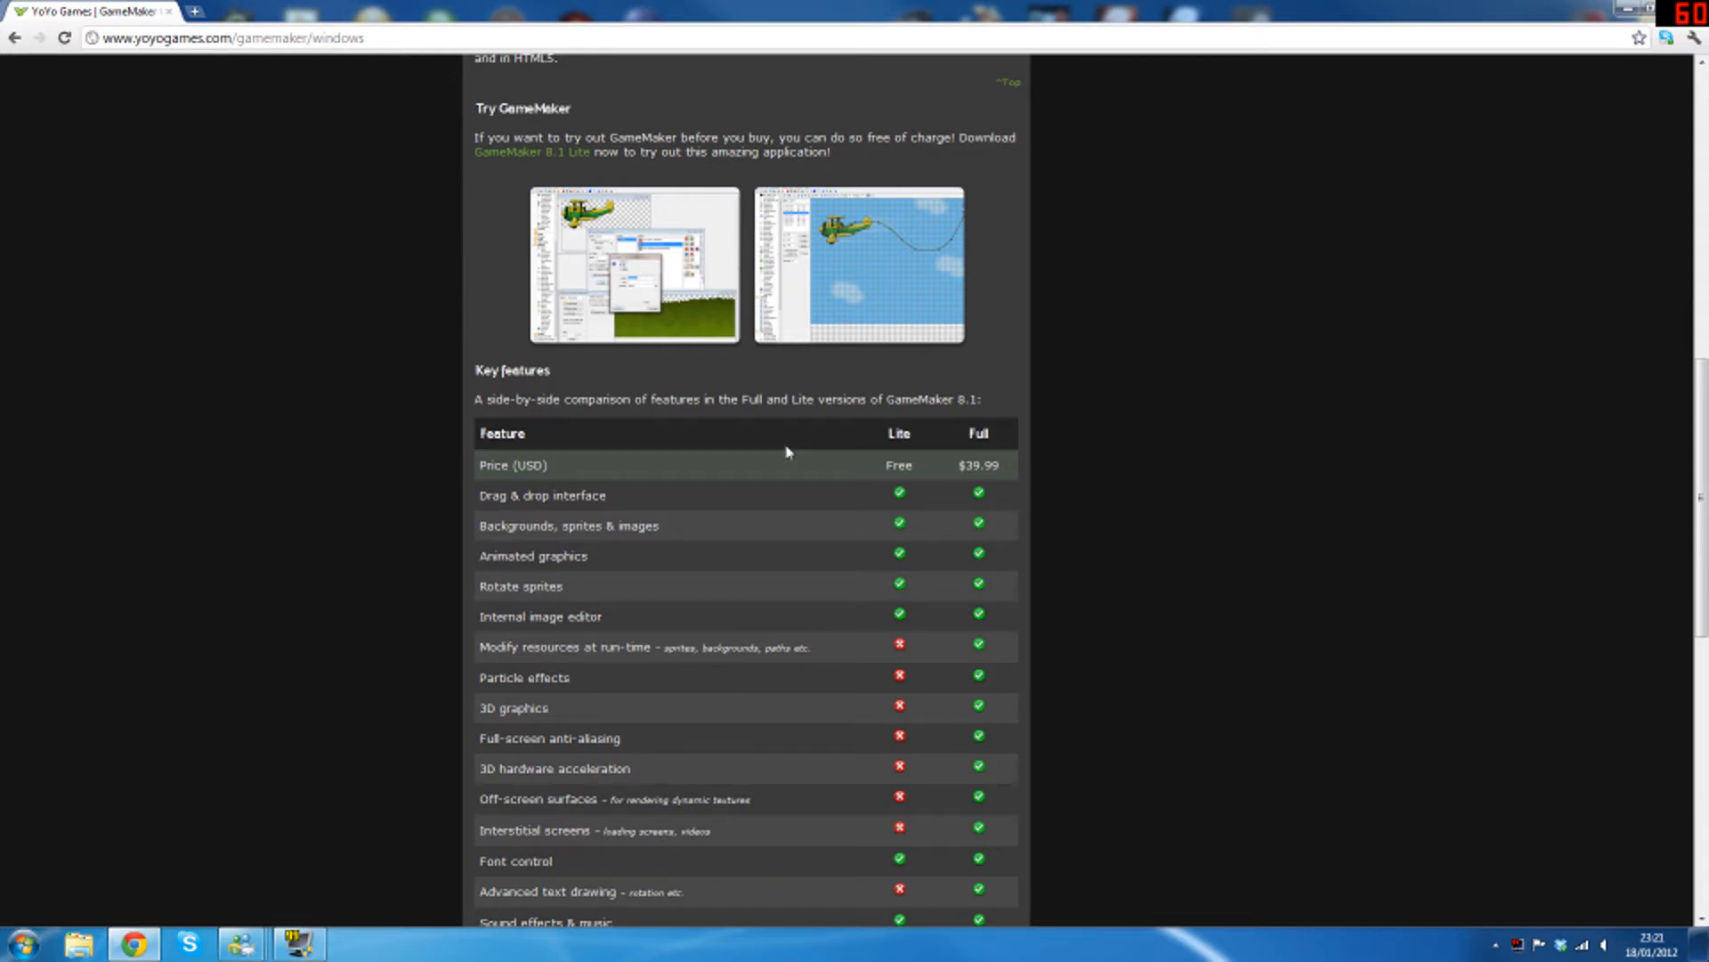
{"action": "scroll", "coordinate": [792, 454], "scroll_direction": "up", "scroll_amount": 10}
Start the GameMaker 8.1 Lite installer download, then cancel it from the download bar
{"action": "left_click", "coordinate": [882, 224]}
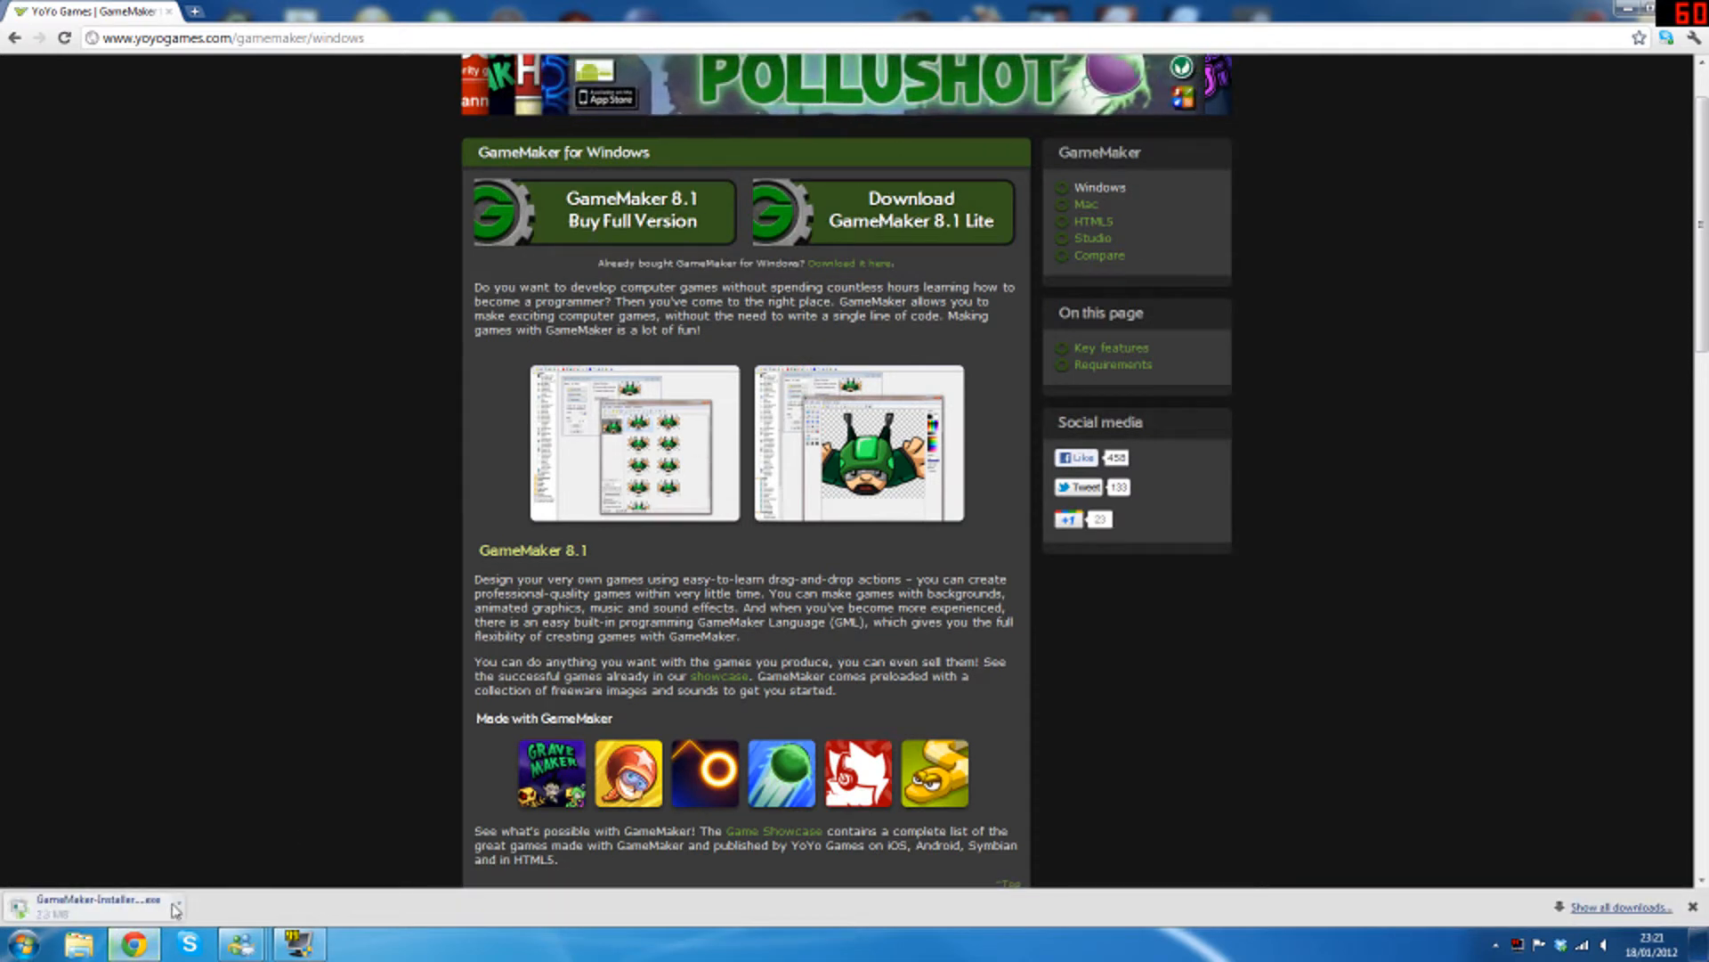
{"action": "left_click", "coordinate": [183, 906]}
Close Chrome, launch the older Game Maker from the desktop and minimize it
{"action": "left_click", "coordinate": [1694, 11]}
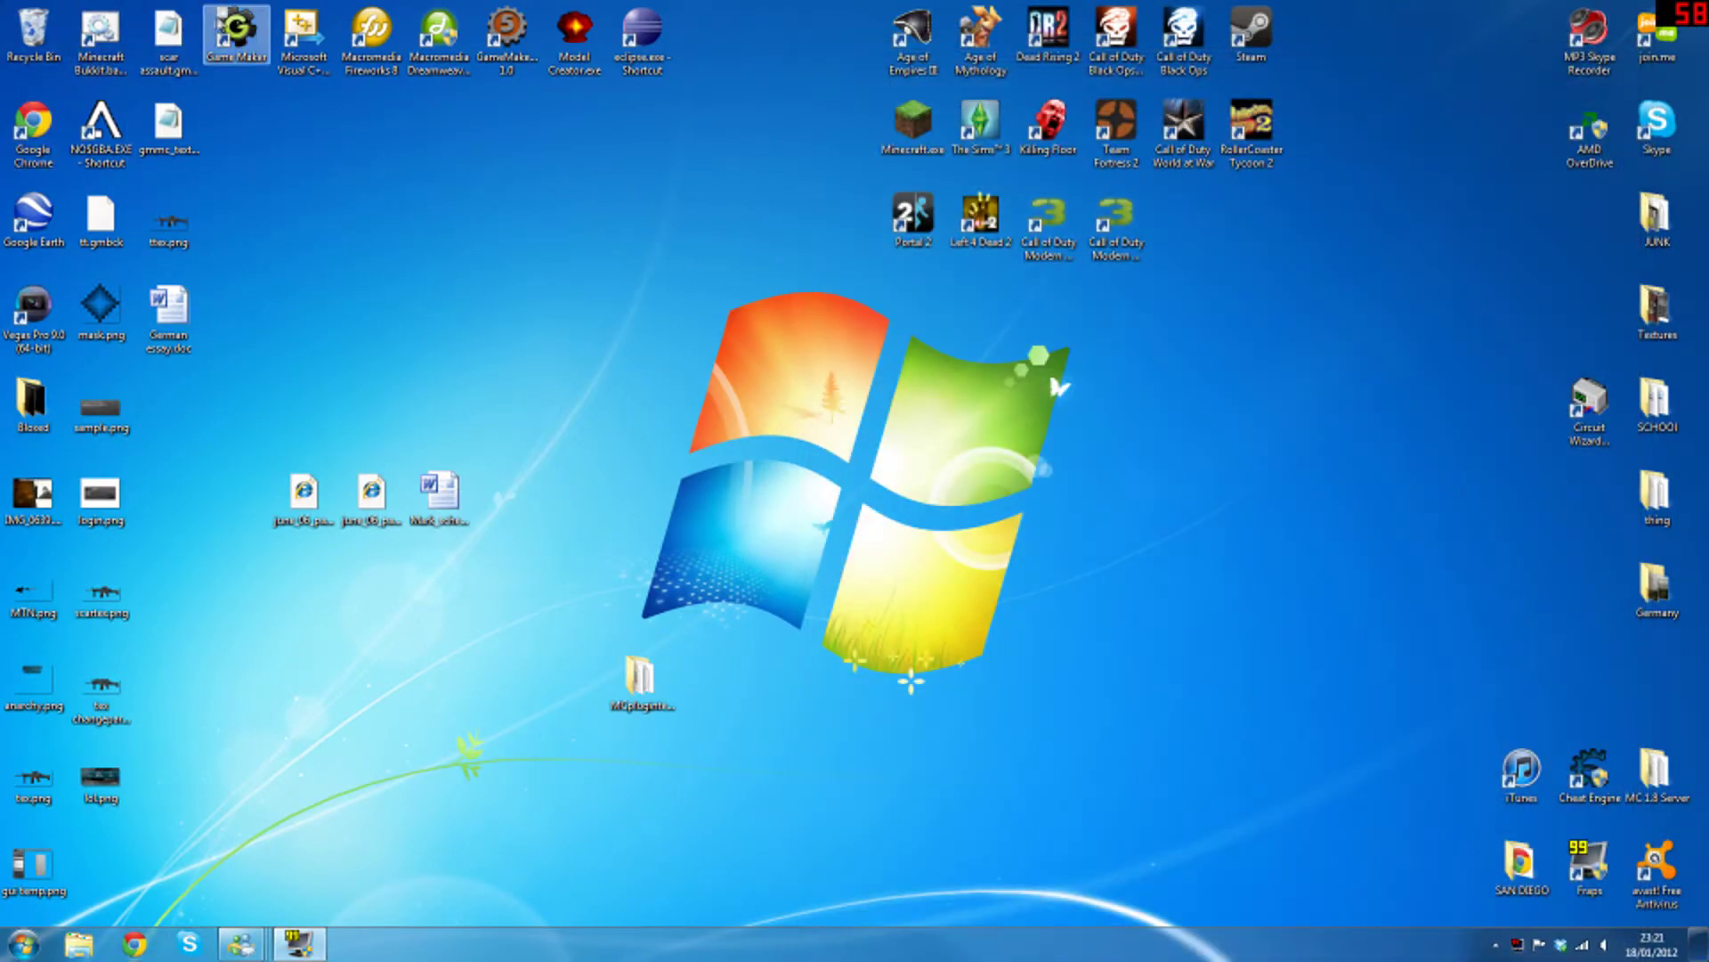
{"action": "double_click", "coordinate": [236, 36]}
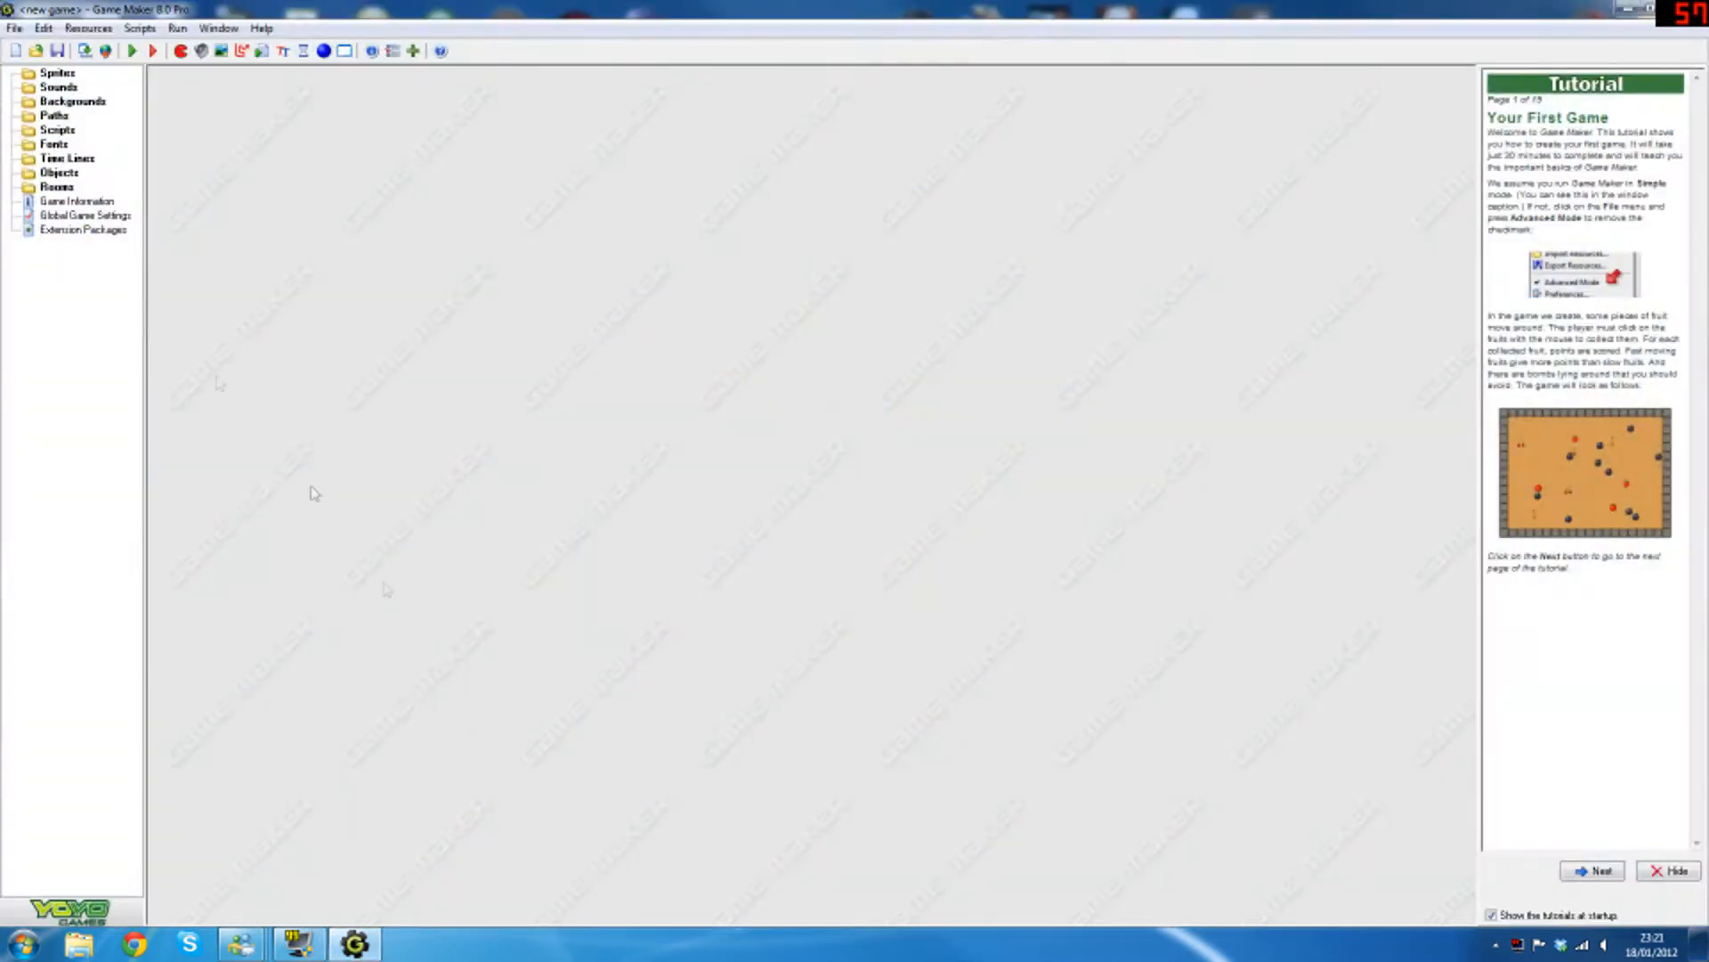
{"action": "left_click", "coordinate": [1657, 11]}
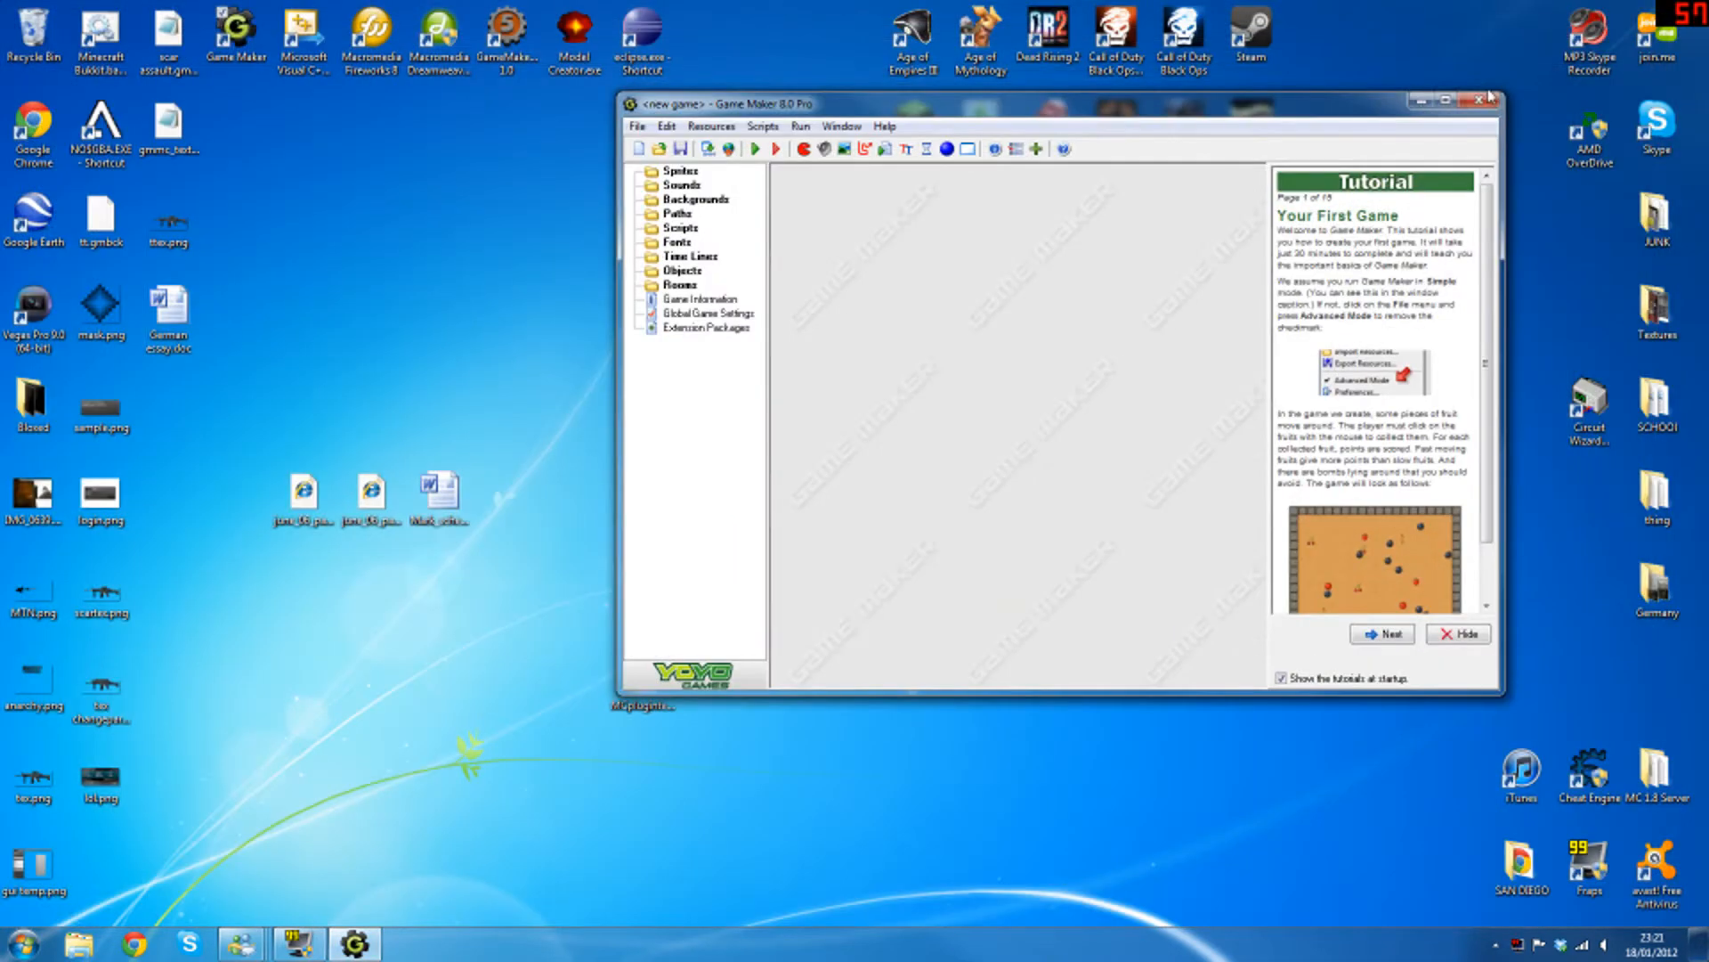
Launch GameMaker 8.1 from the Start menu and bring its window up
{"action": "left_click", "coordinate": [354, 944]}
{"action": "key", "text": "super"}
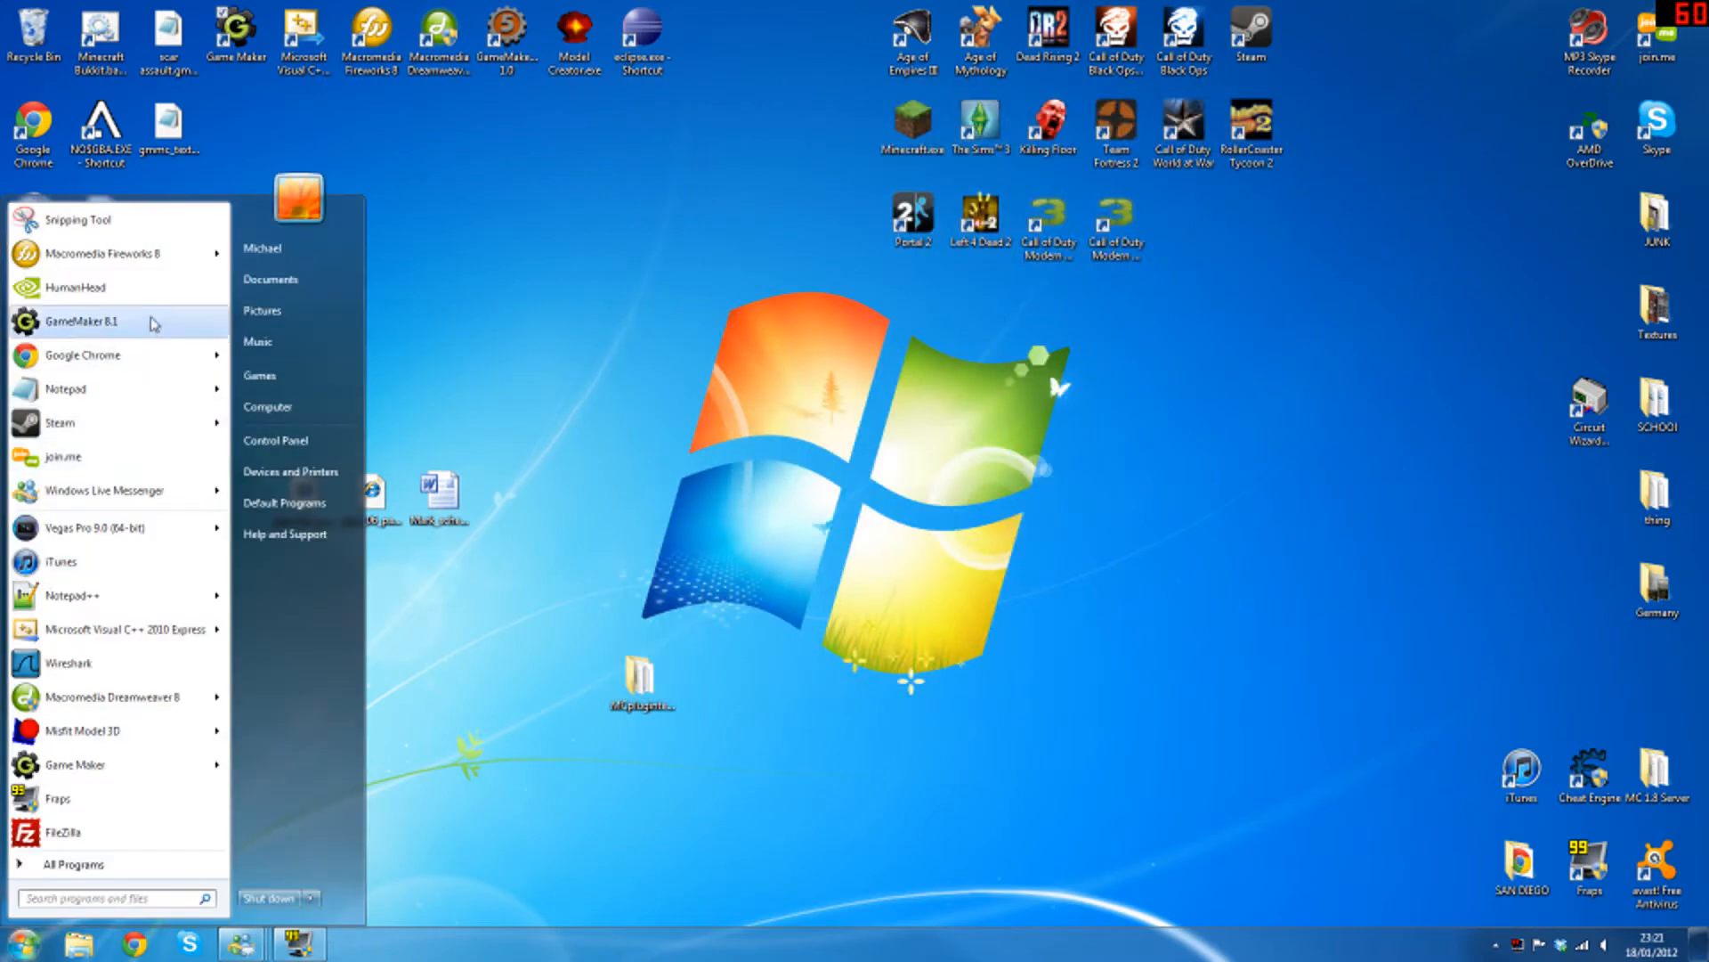
{"action": "left_click", "coordinate": [154, 321]}
{"action": "left_click", "coordinate": [354, 945]}
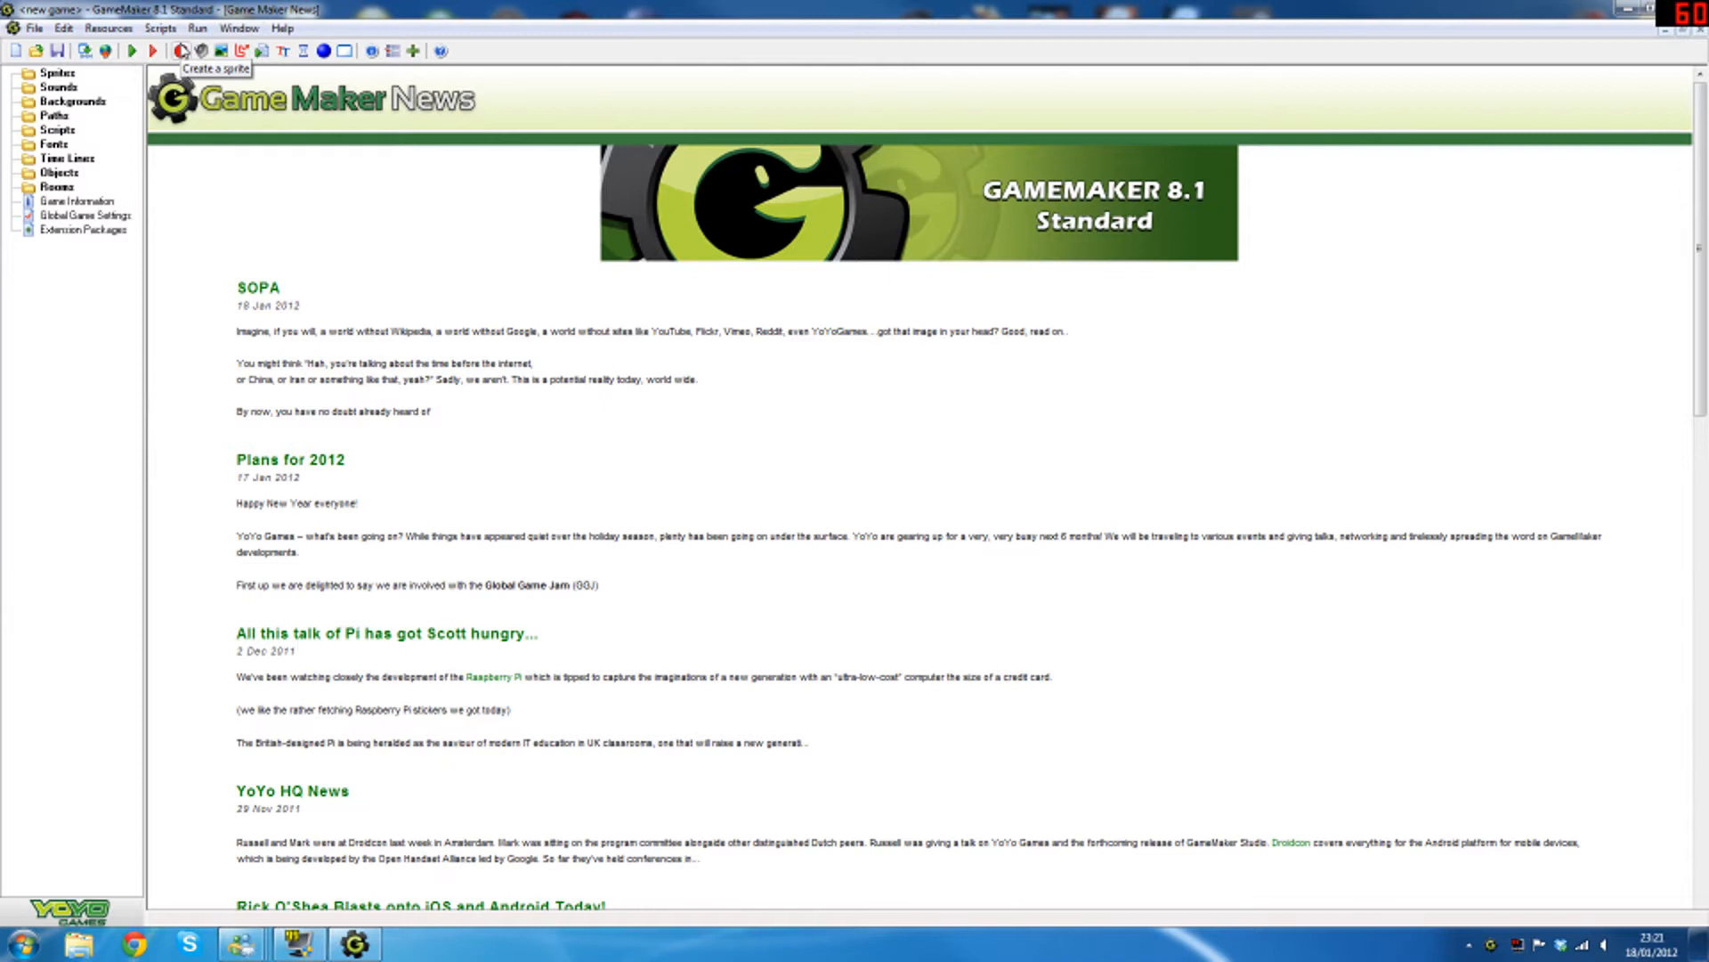
Create and permanently delete sprite0, then close the Game Maker News page
{"action": "left_click", "coordinate": [183, 51]}
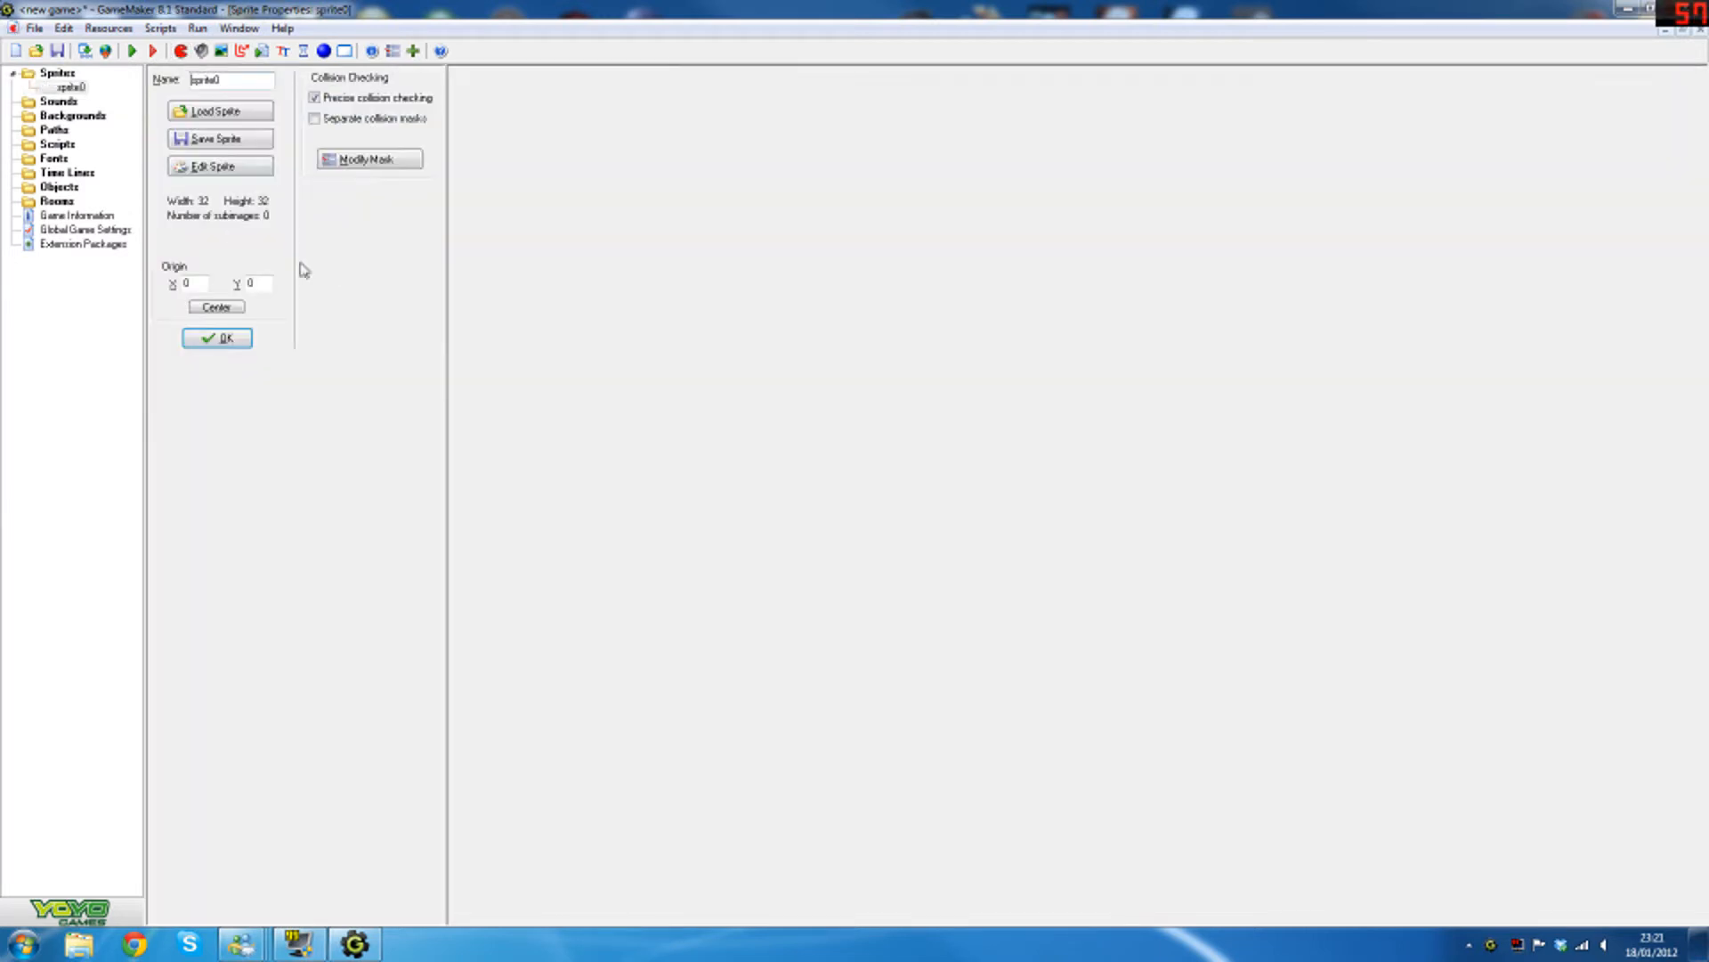
{"action": "right_click", "coordinate": [60, 89]}
{"action": "left_click", "coordinate": [88, 193]}
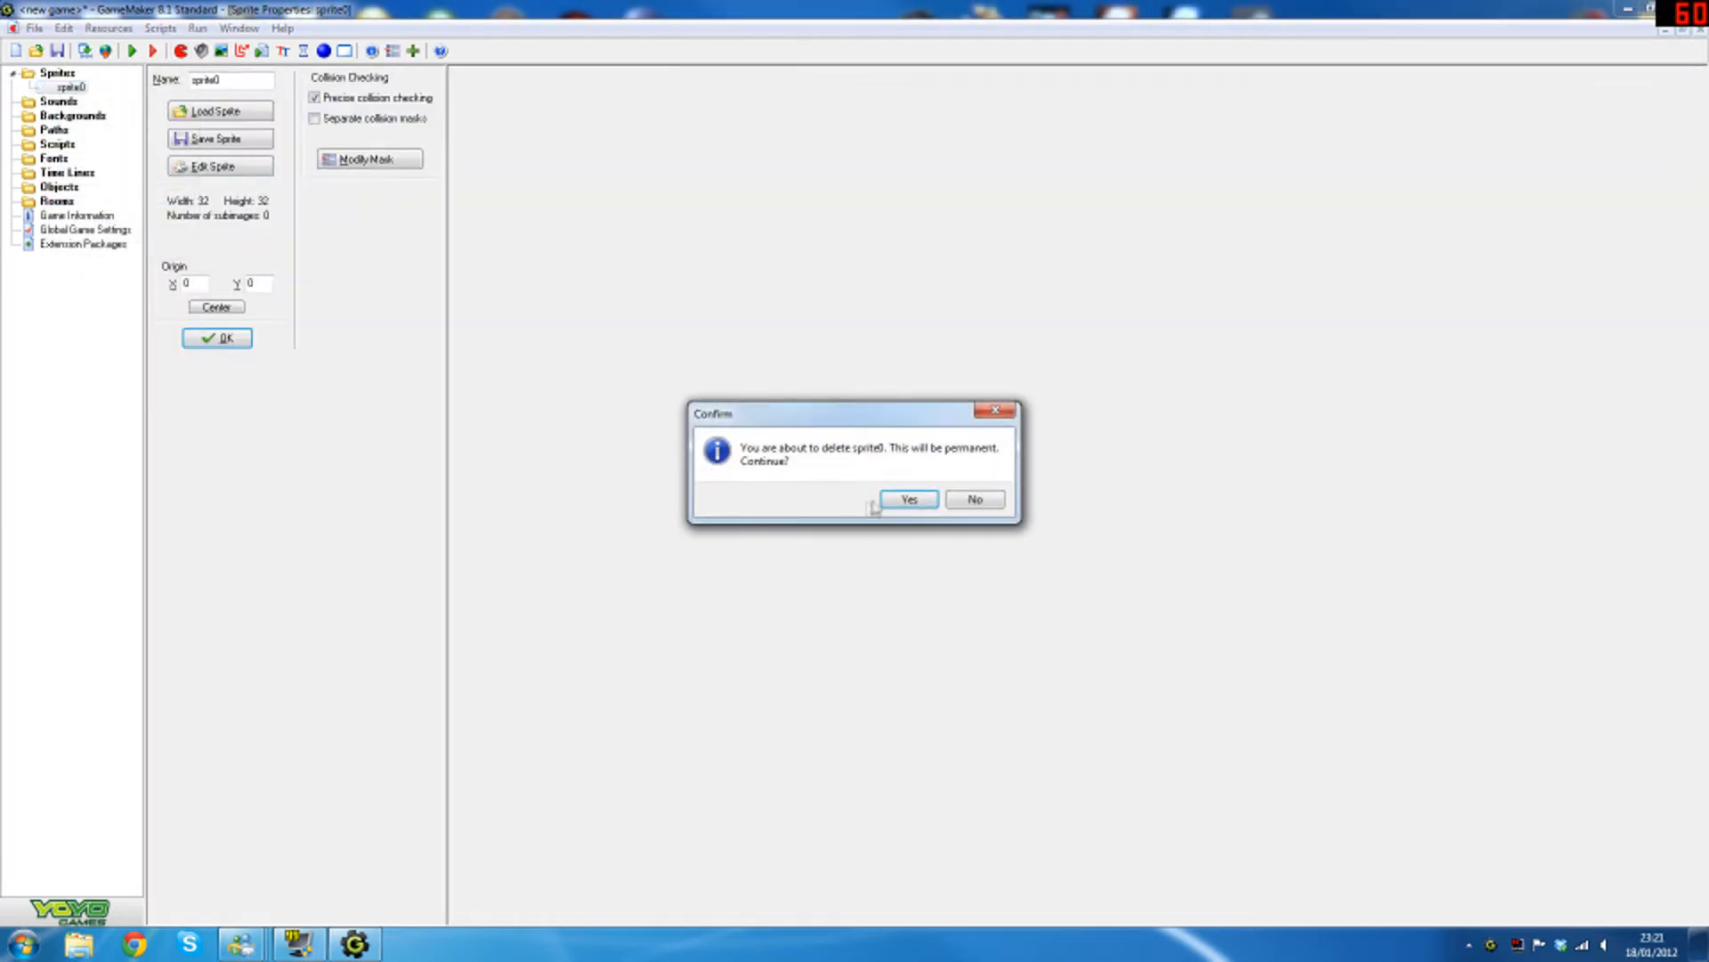
{"action": "left_click", "coordinate": [892, 501]}
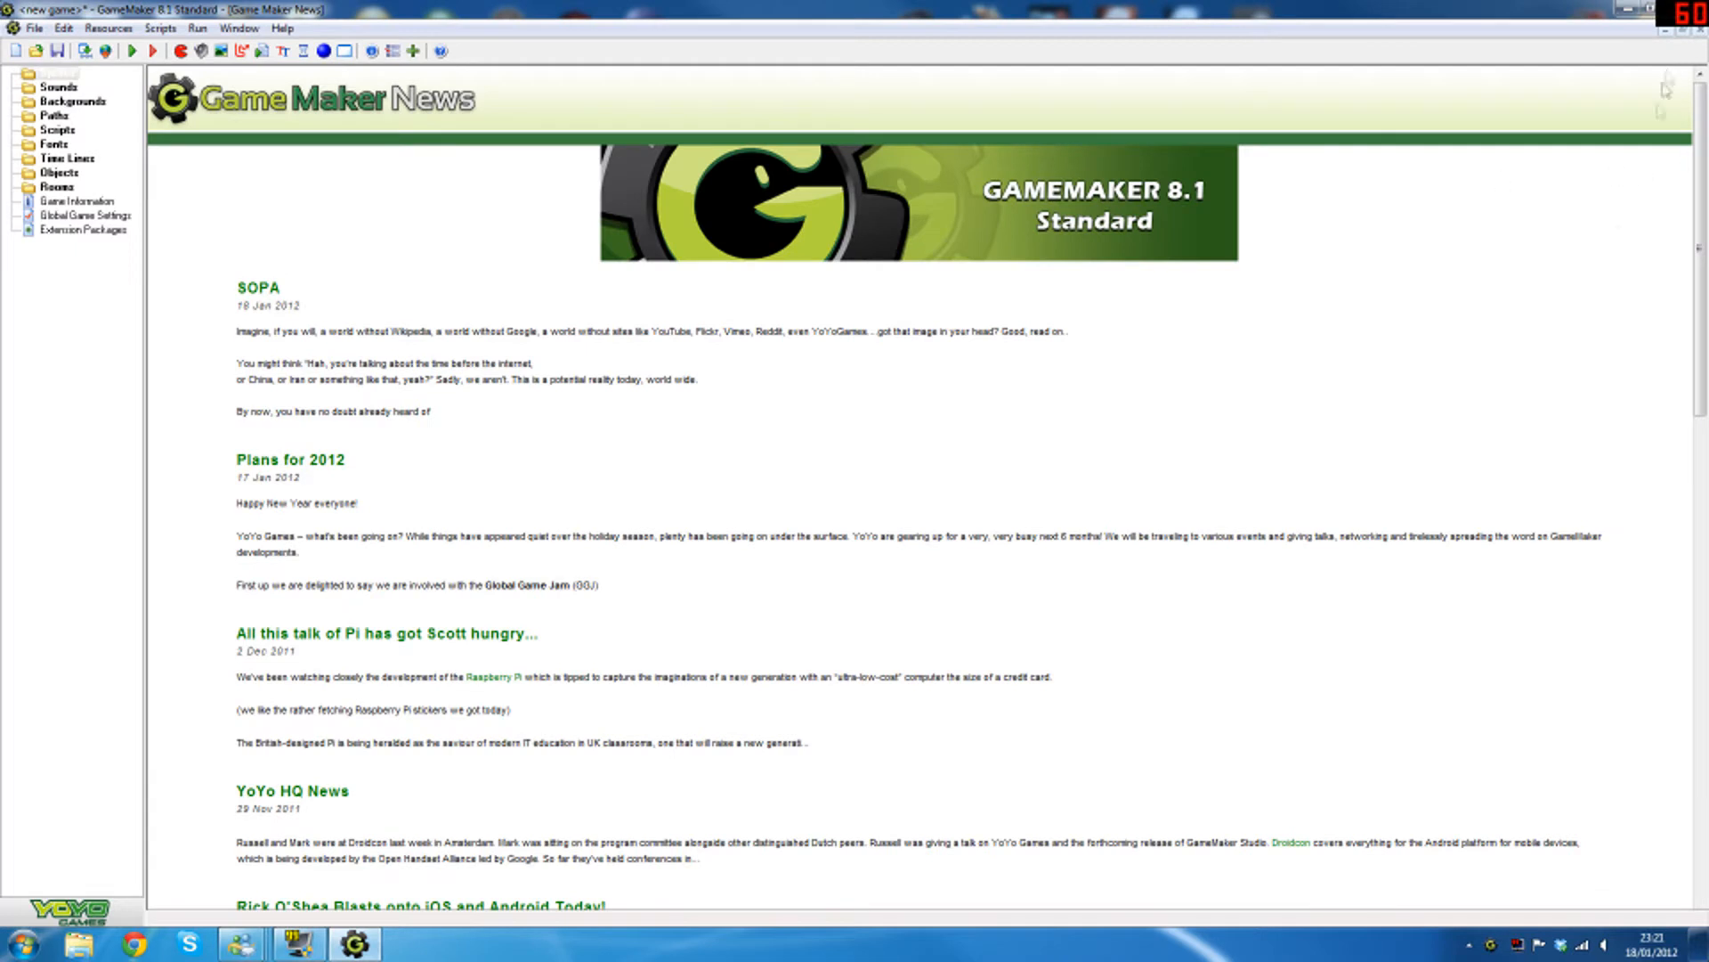
{"action": "left_click", "coordinate": [1696, 35]}
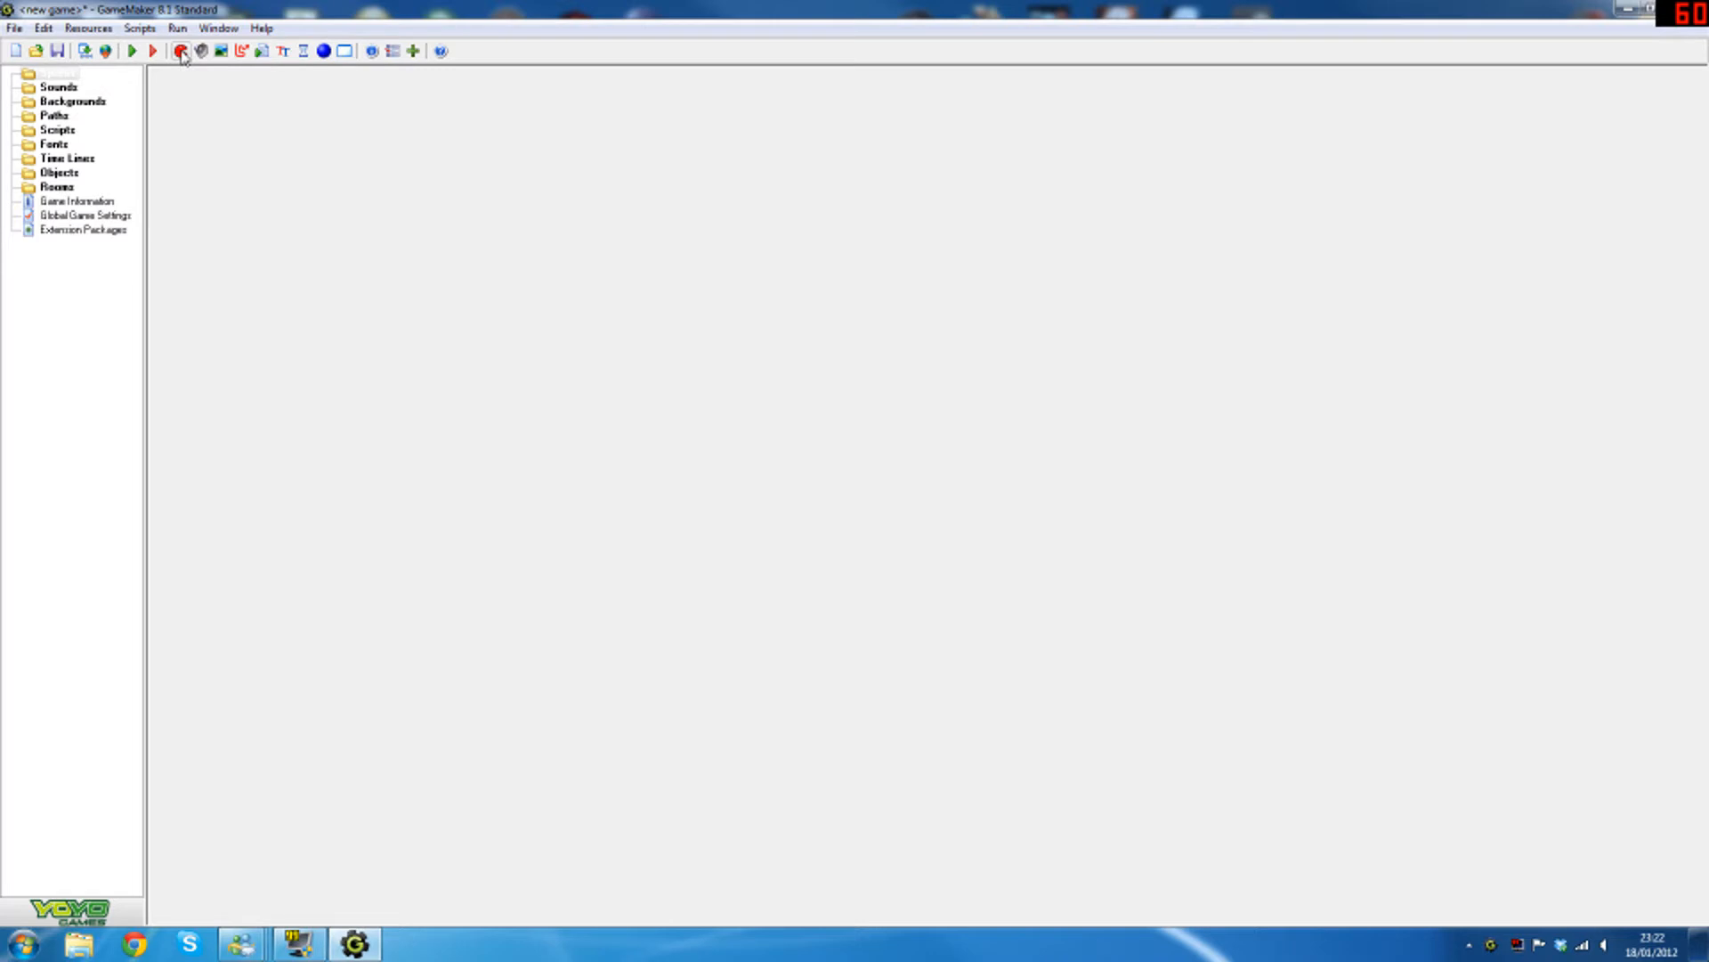
Switch GameMaker to Advanced Mode from the File menu, discarding the unsaved empty game
{"action": "left_click", "coordinate": [14, 29]}
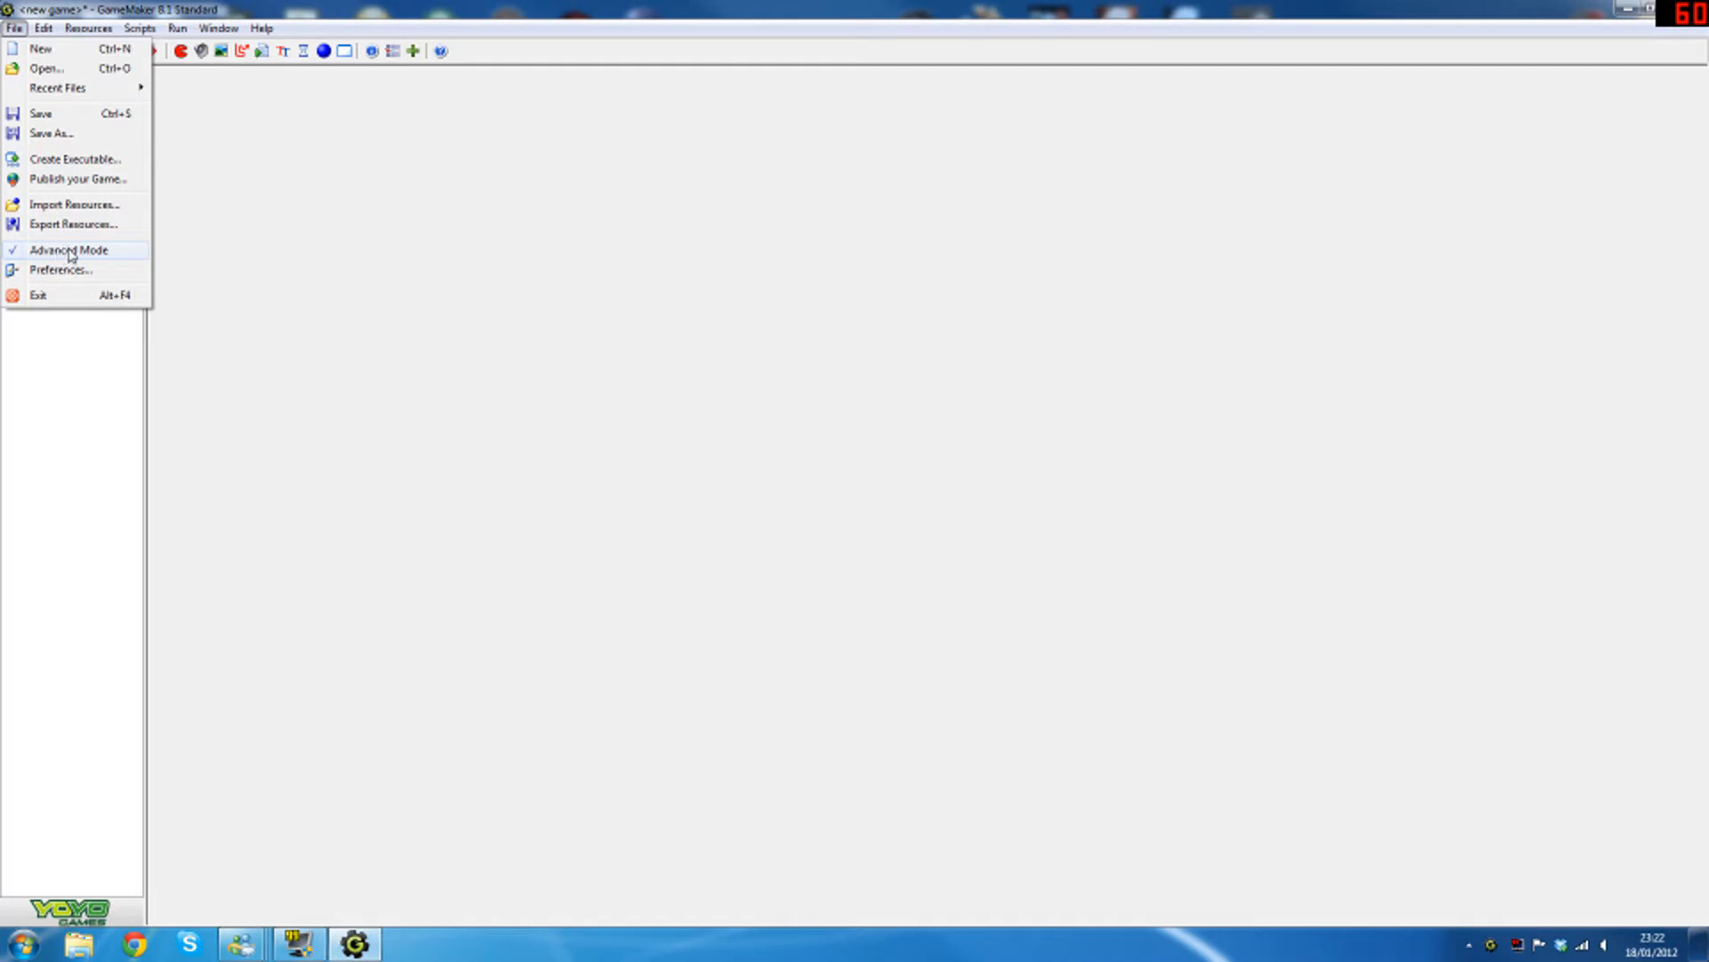
{"action": "left_click", "coordinate": [72, 251]}
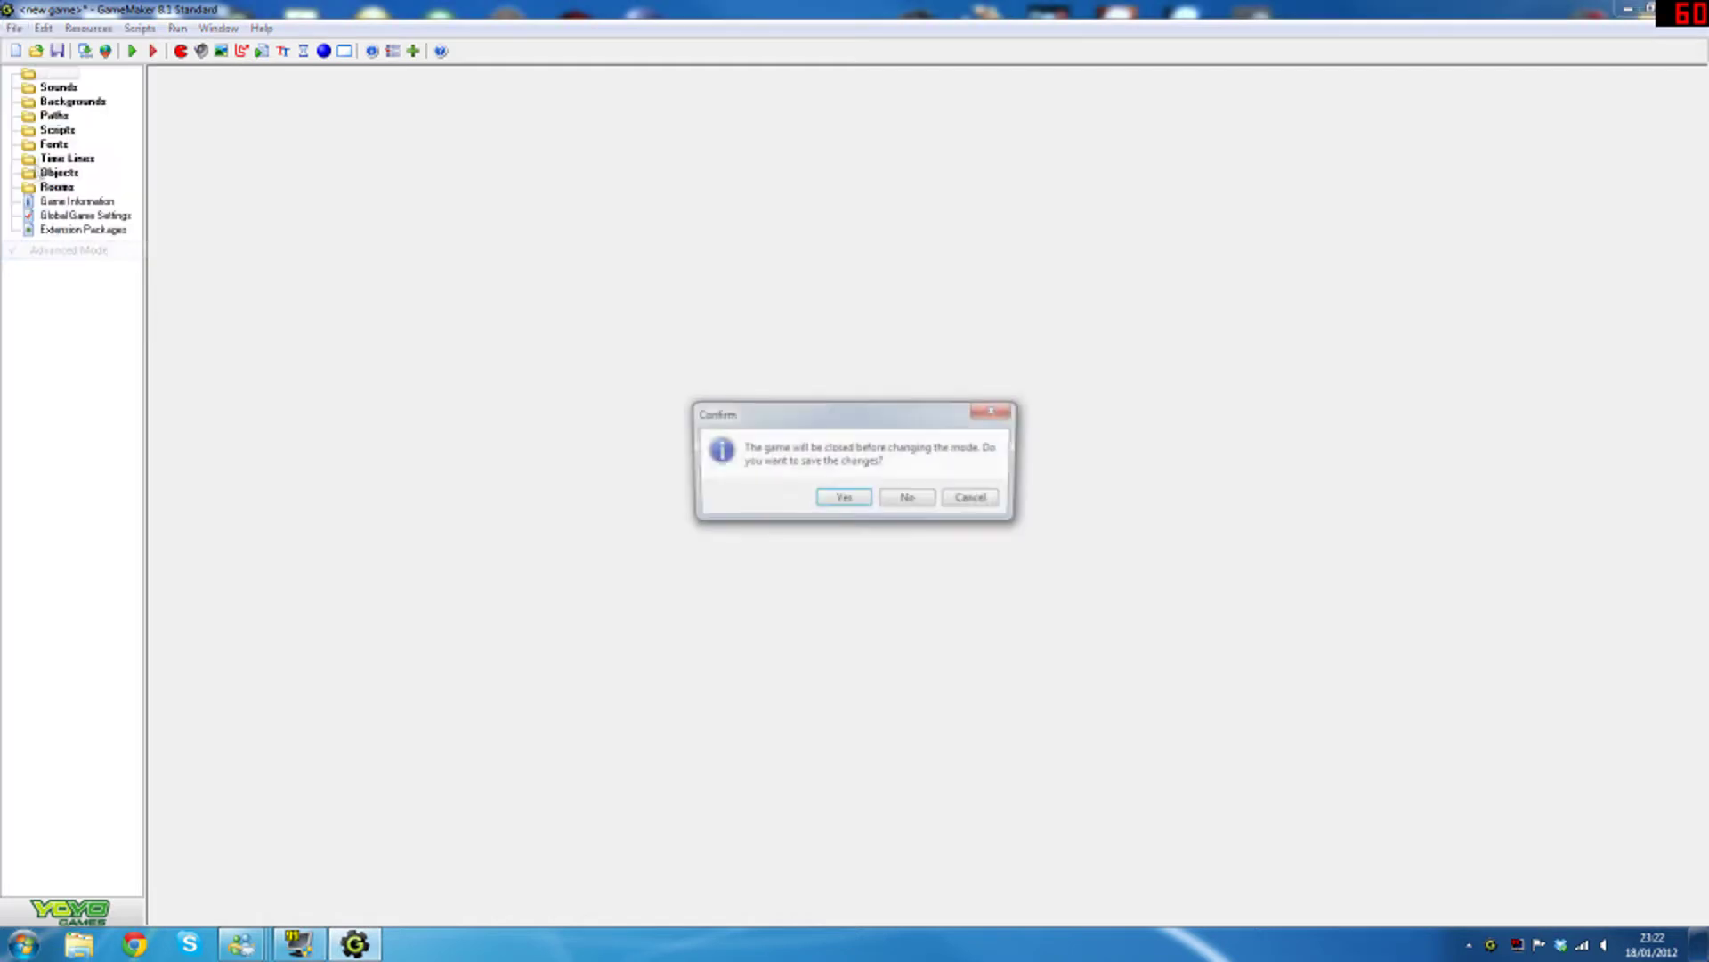
{"action": "left_click", "coordinate": [909, 500]}
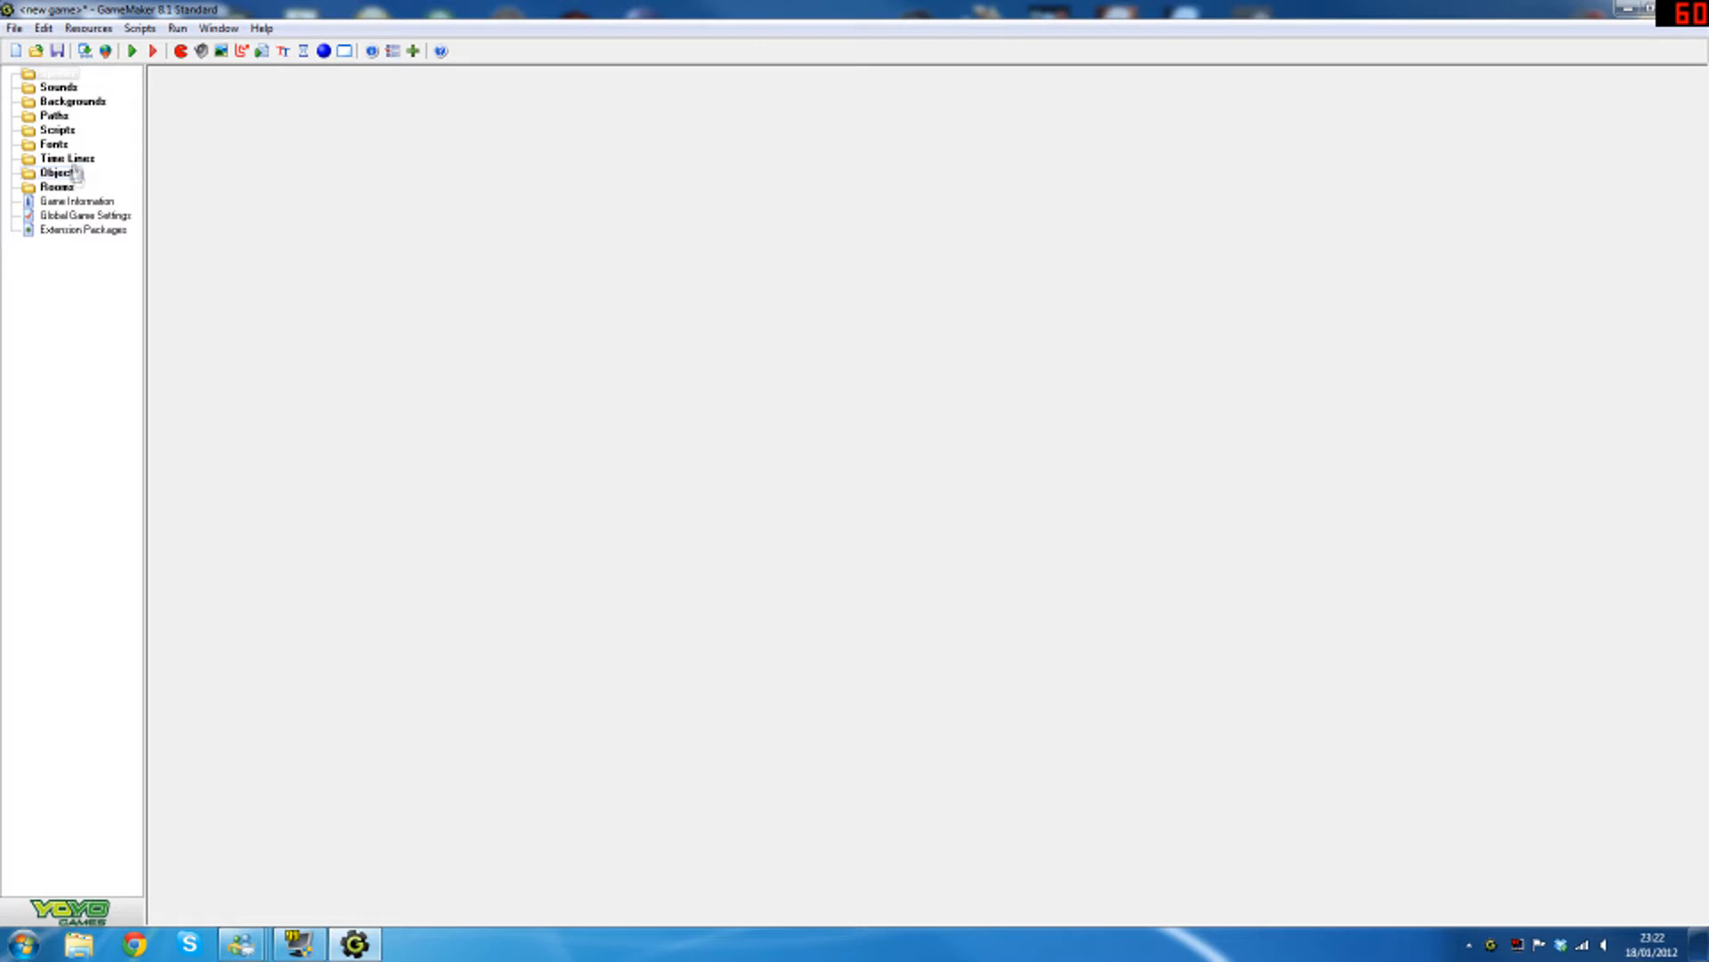
{"action": "left_click", "coordinate": [13, 27]}
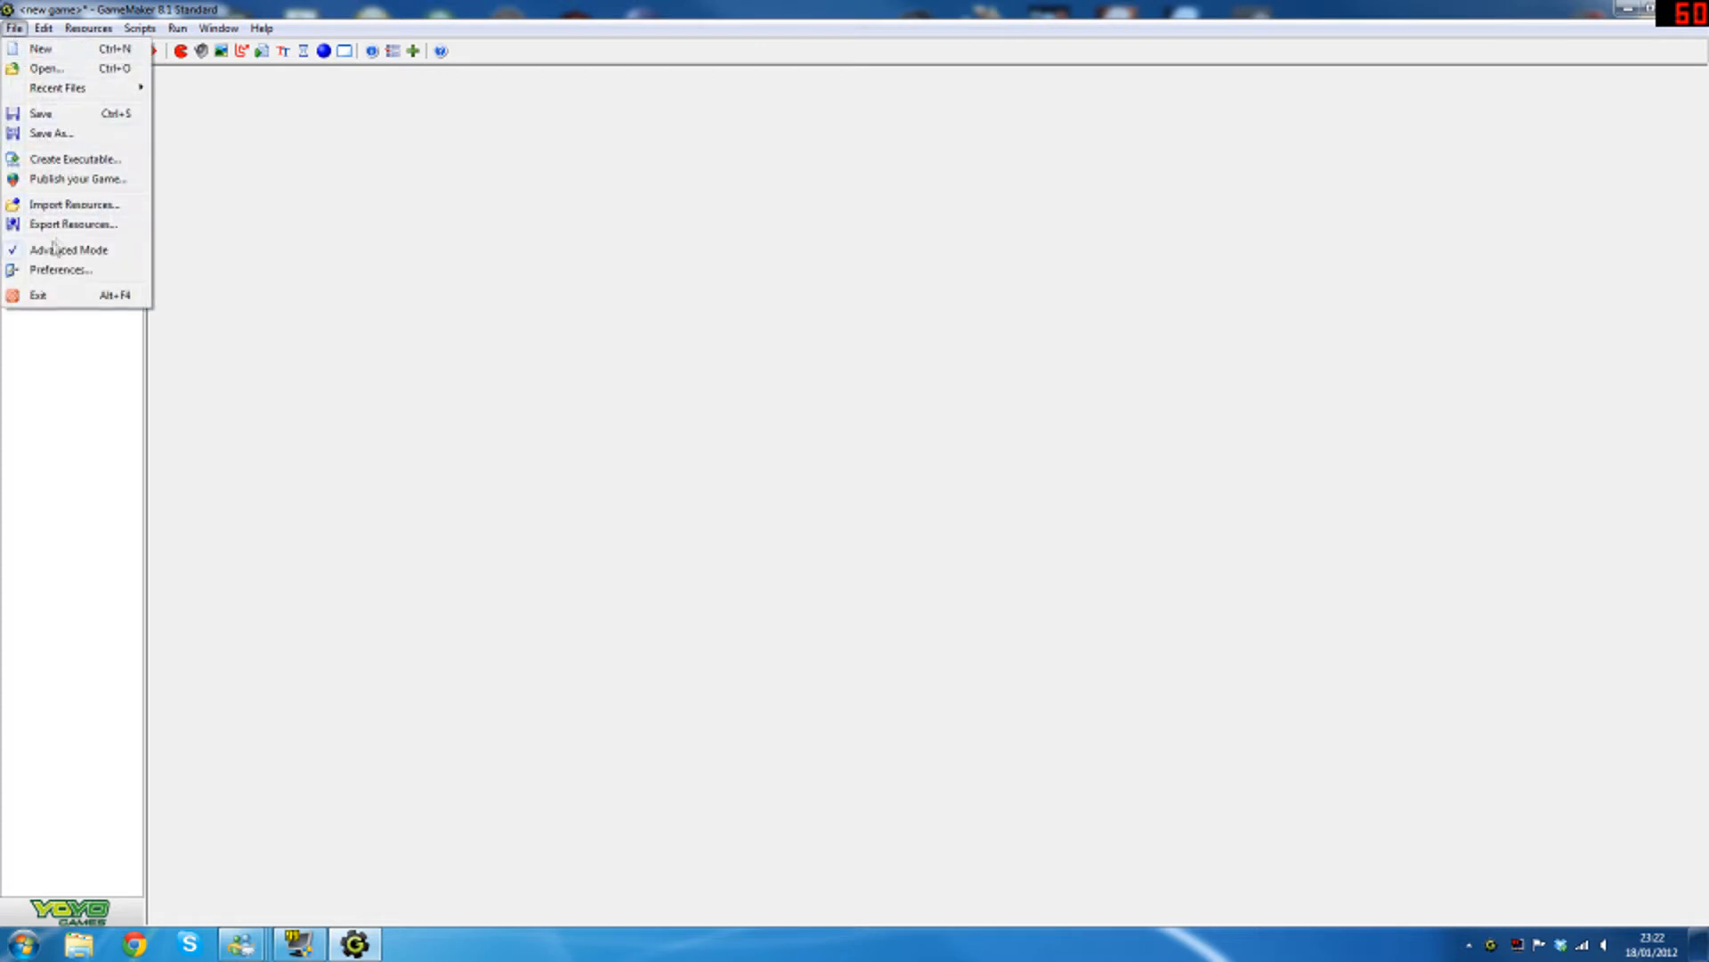
{"action": "left_click", "coordinate": [371, 213]}
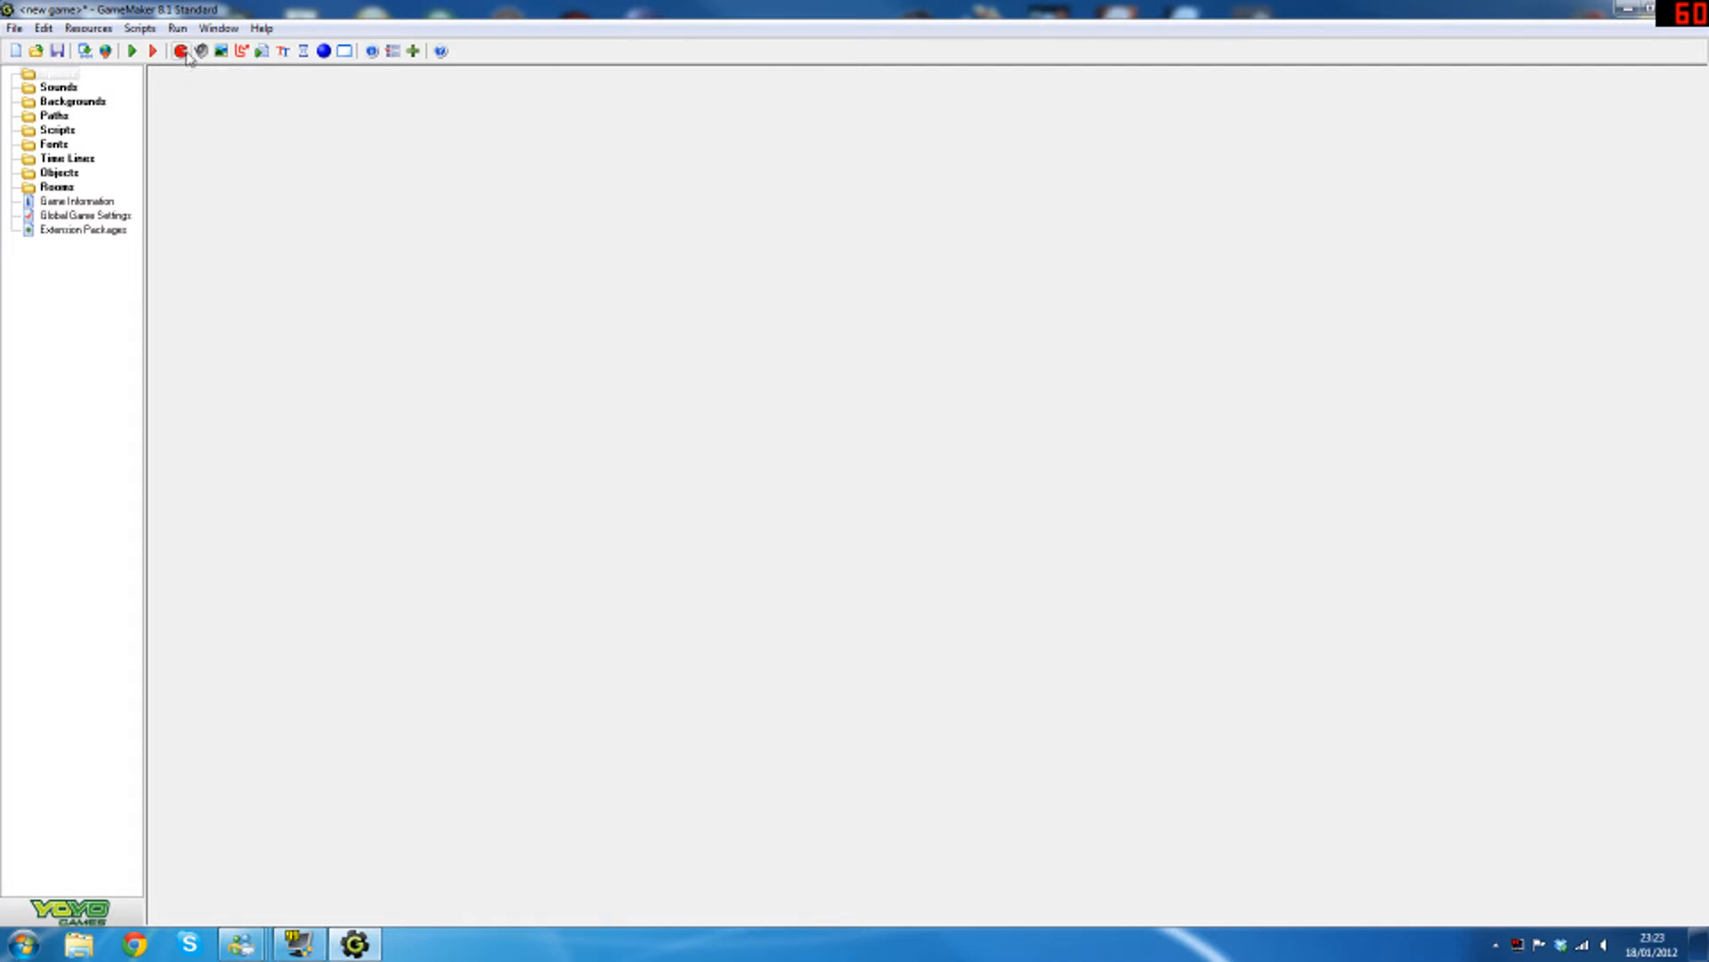
Create sprite1, add a blank 32x32 image and open it zoomed in the image editor
{"action": "left_click", "coordinate": [181, 51]}
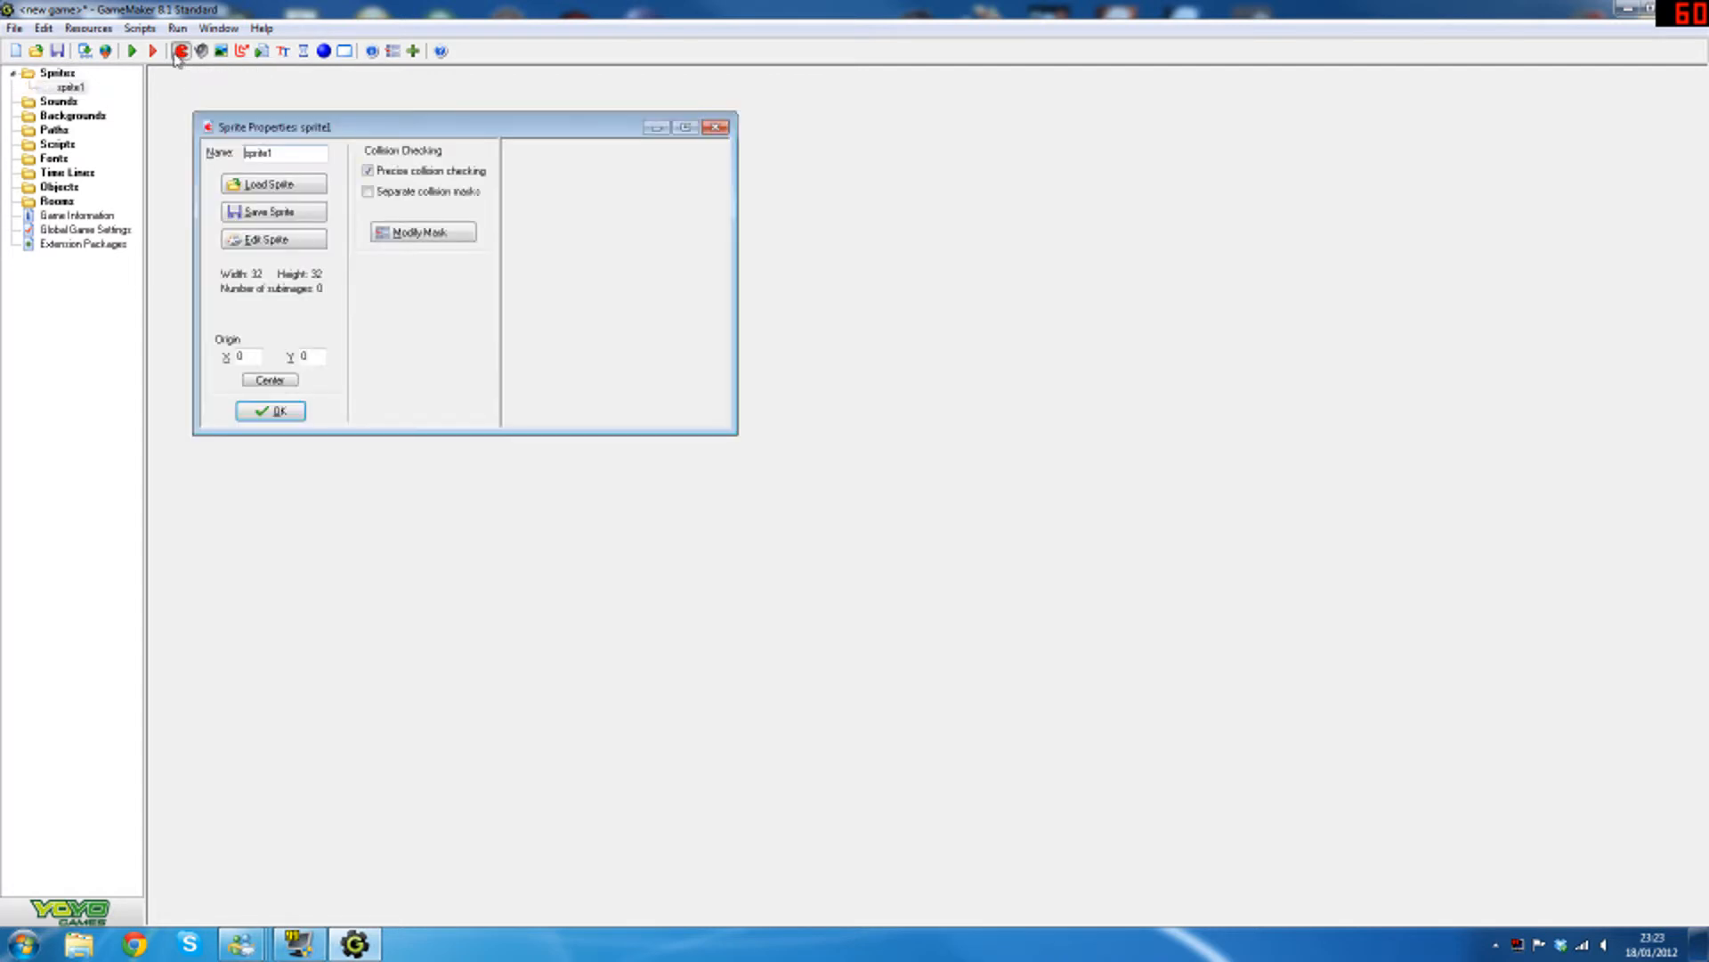
{"action": "left_click", "coordinate": [274, 239]}
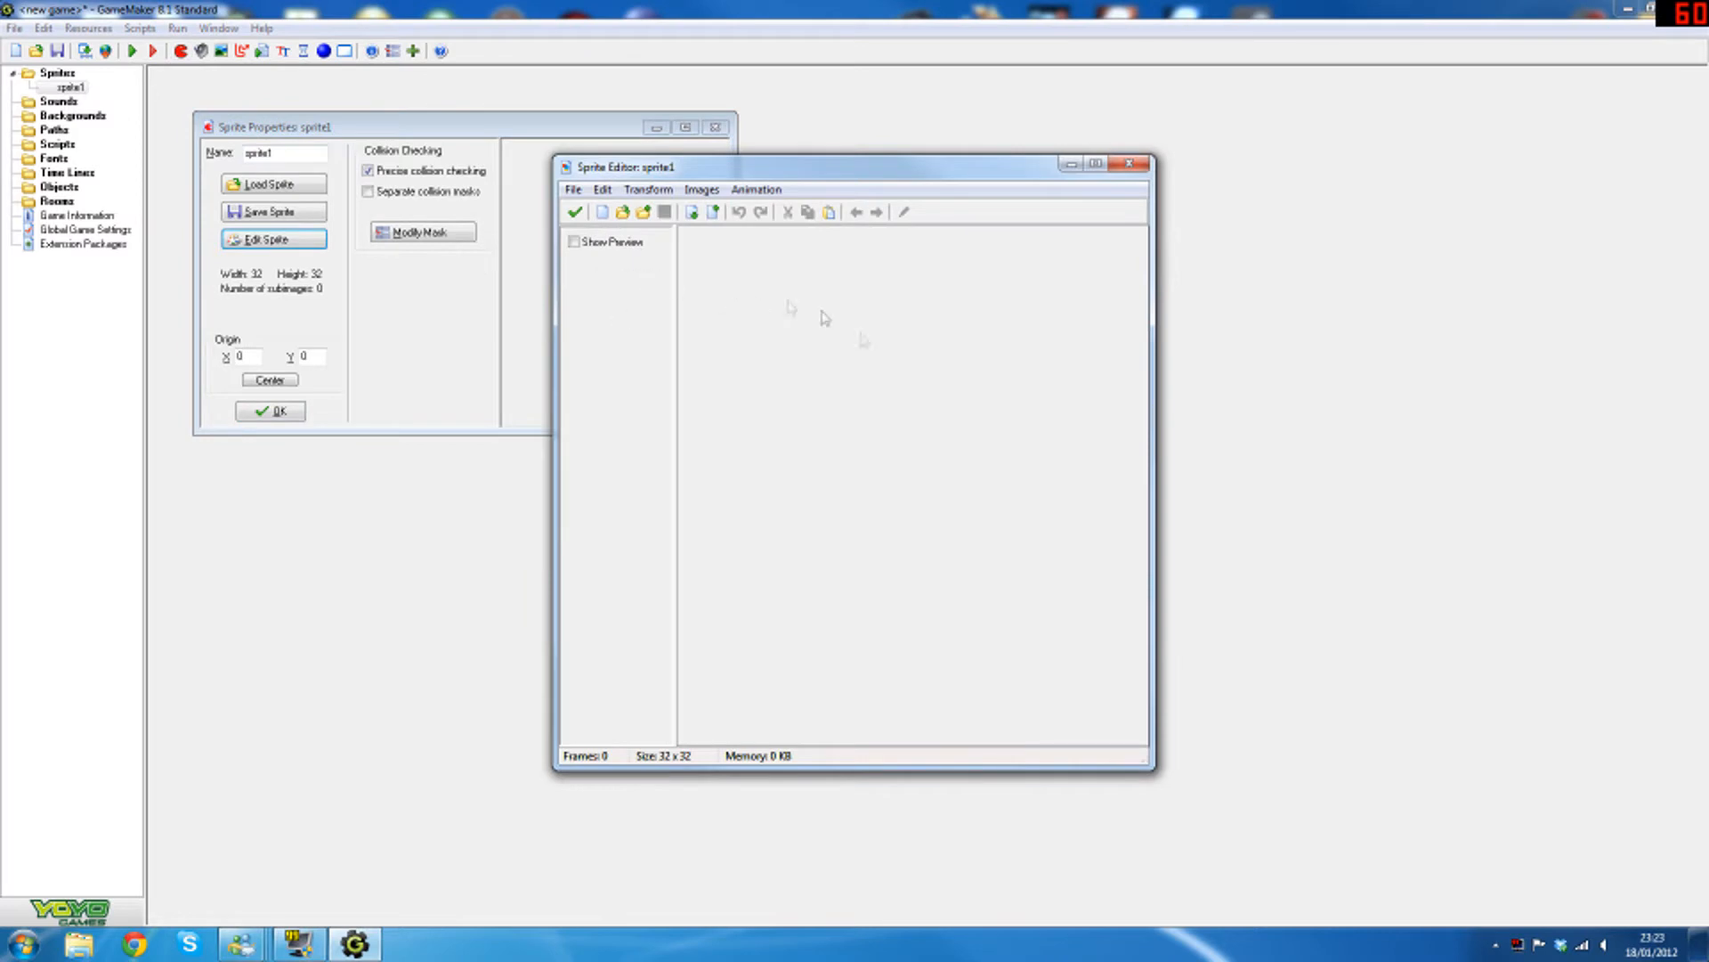
{"action": "left_click", "coordinate": [608, 218]}
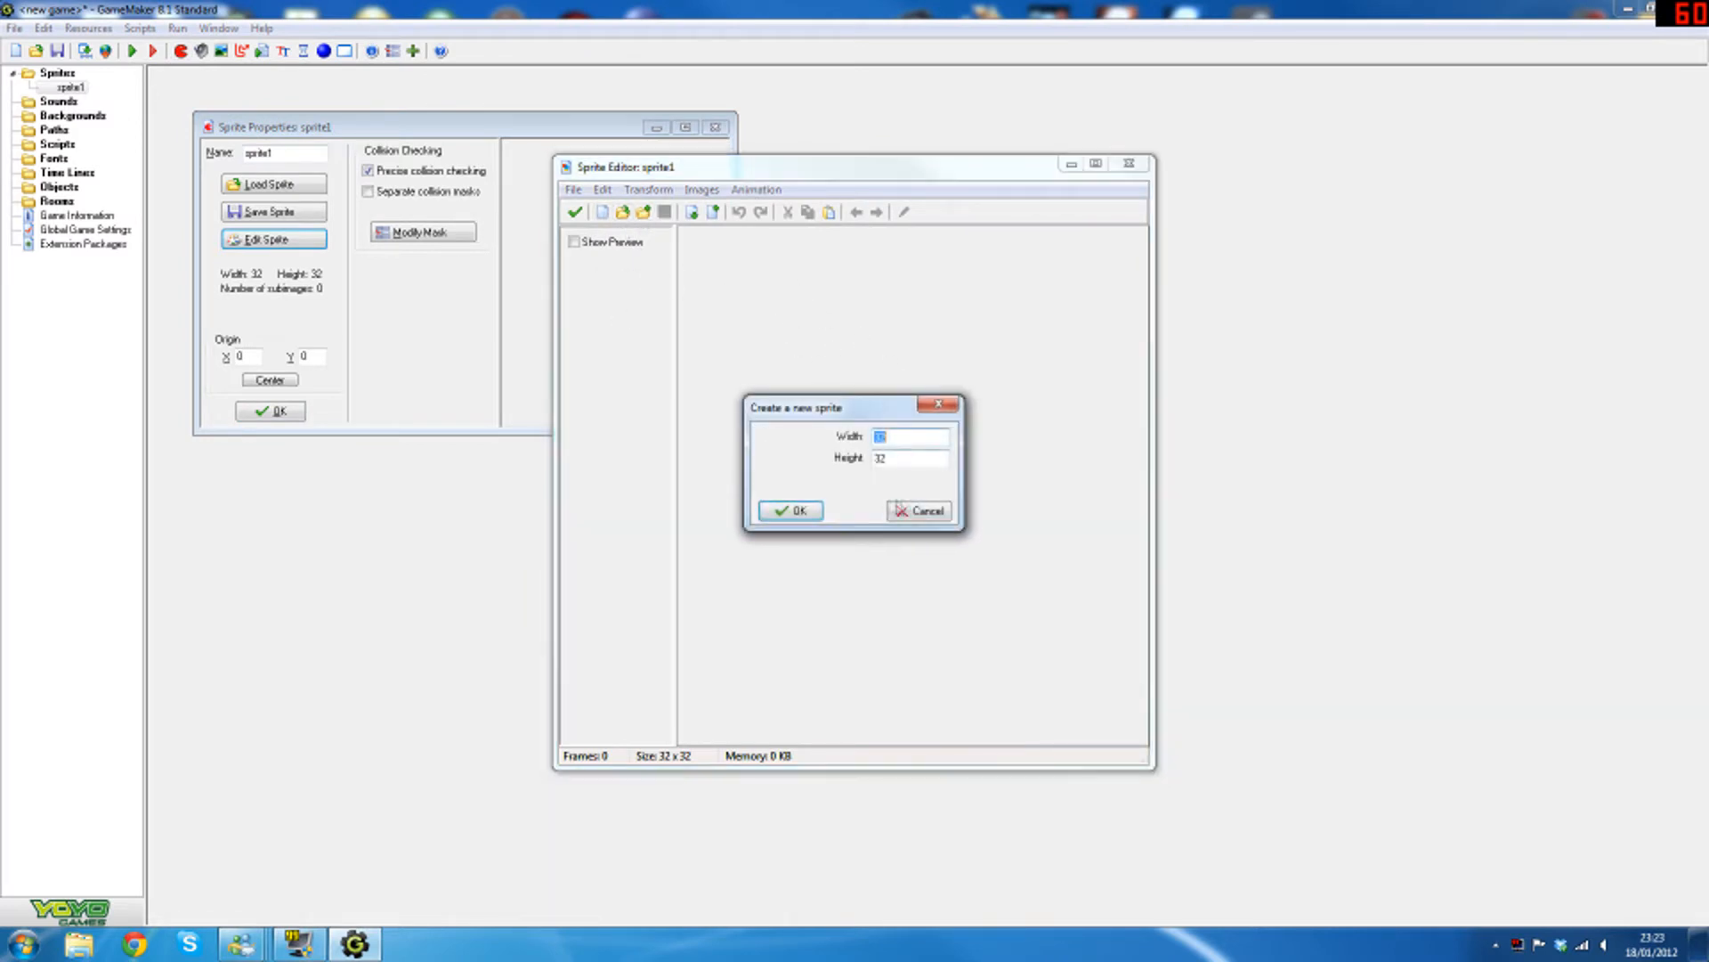
{"action": "left_click", "coordinate": [802, 510]}
{"action": "left_click", "coordinate": [608, 214]}
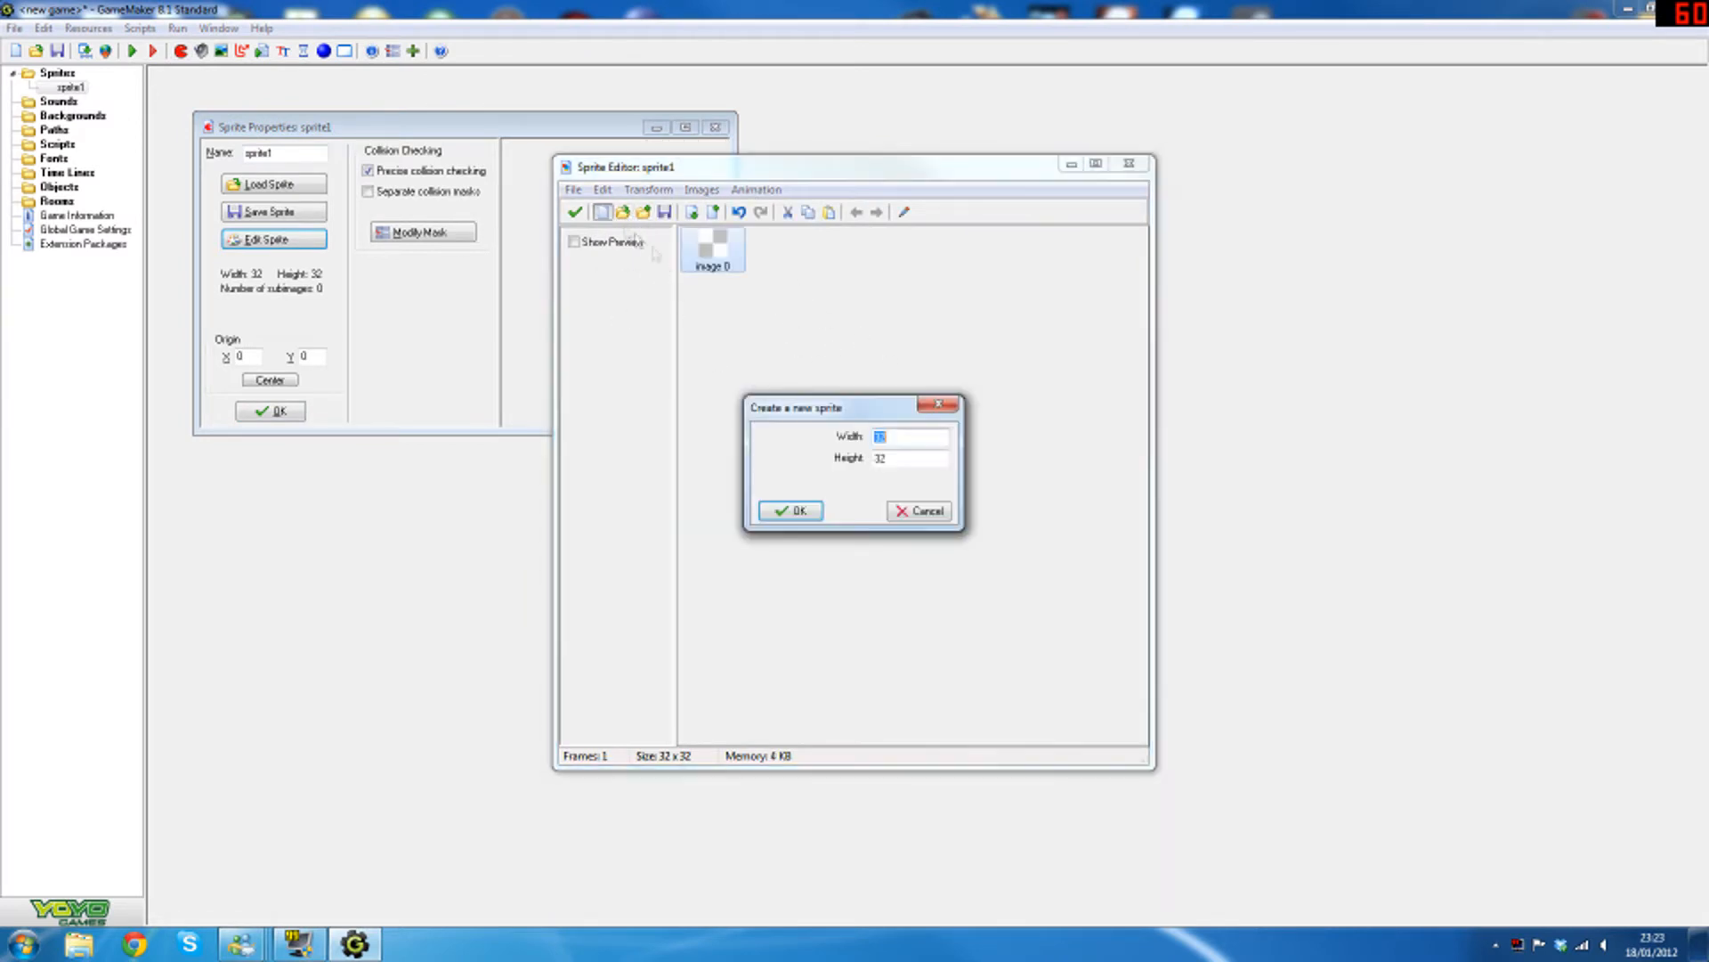
{"action": "left_click", "coordinate": [798, 510]}
{"action": "double_click", "coordinate": [713, 254]}
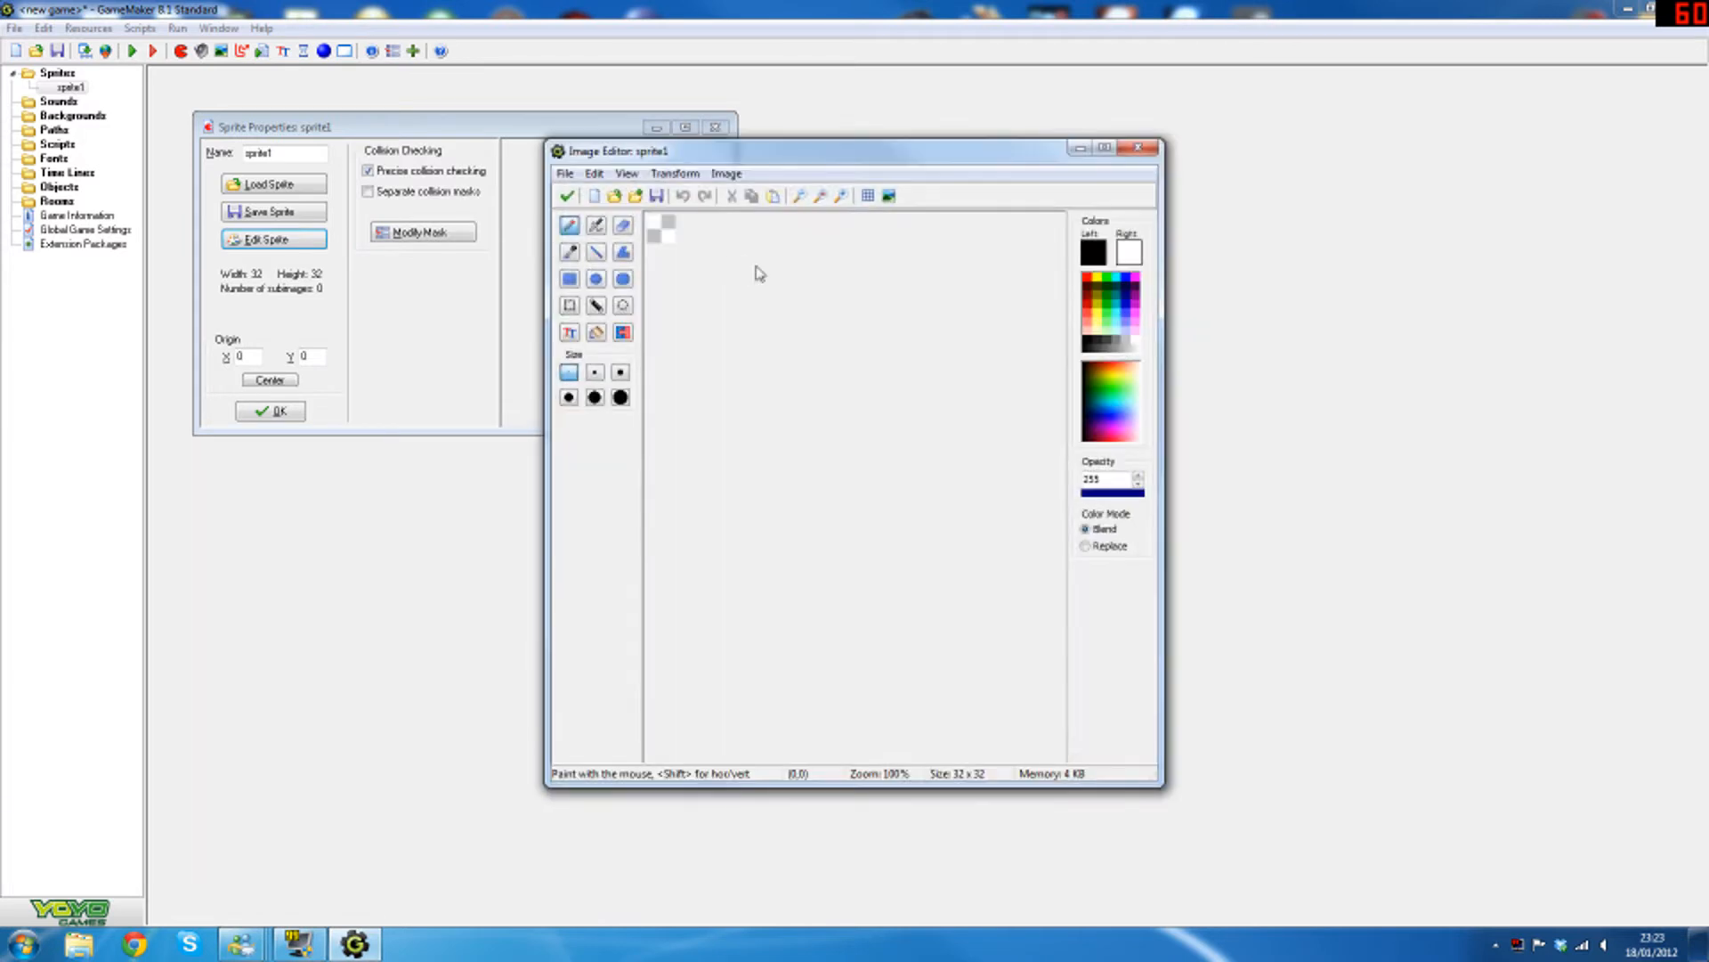
{"action": "left_click", "coordinate": [839, 200]}
{"action": "left_click", "coordinate": [839, 200]}
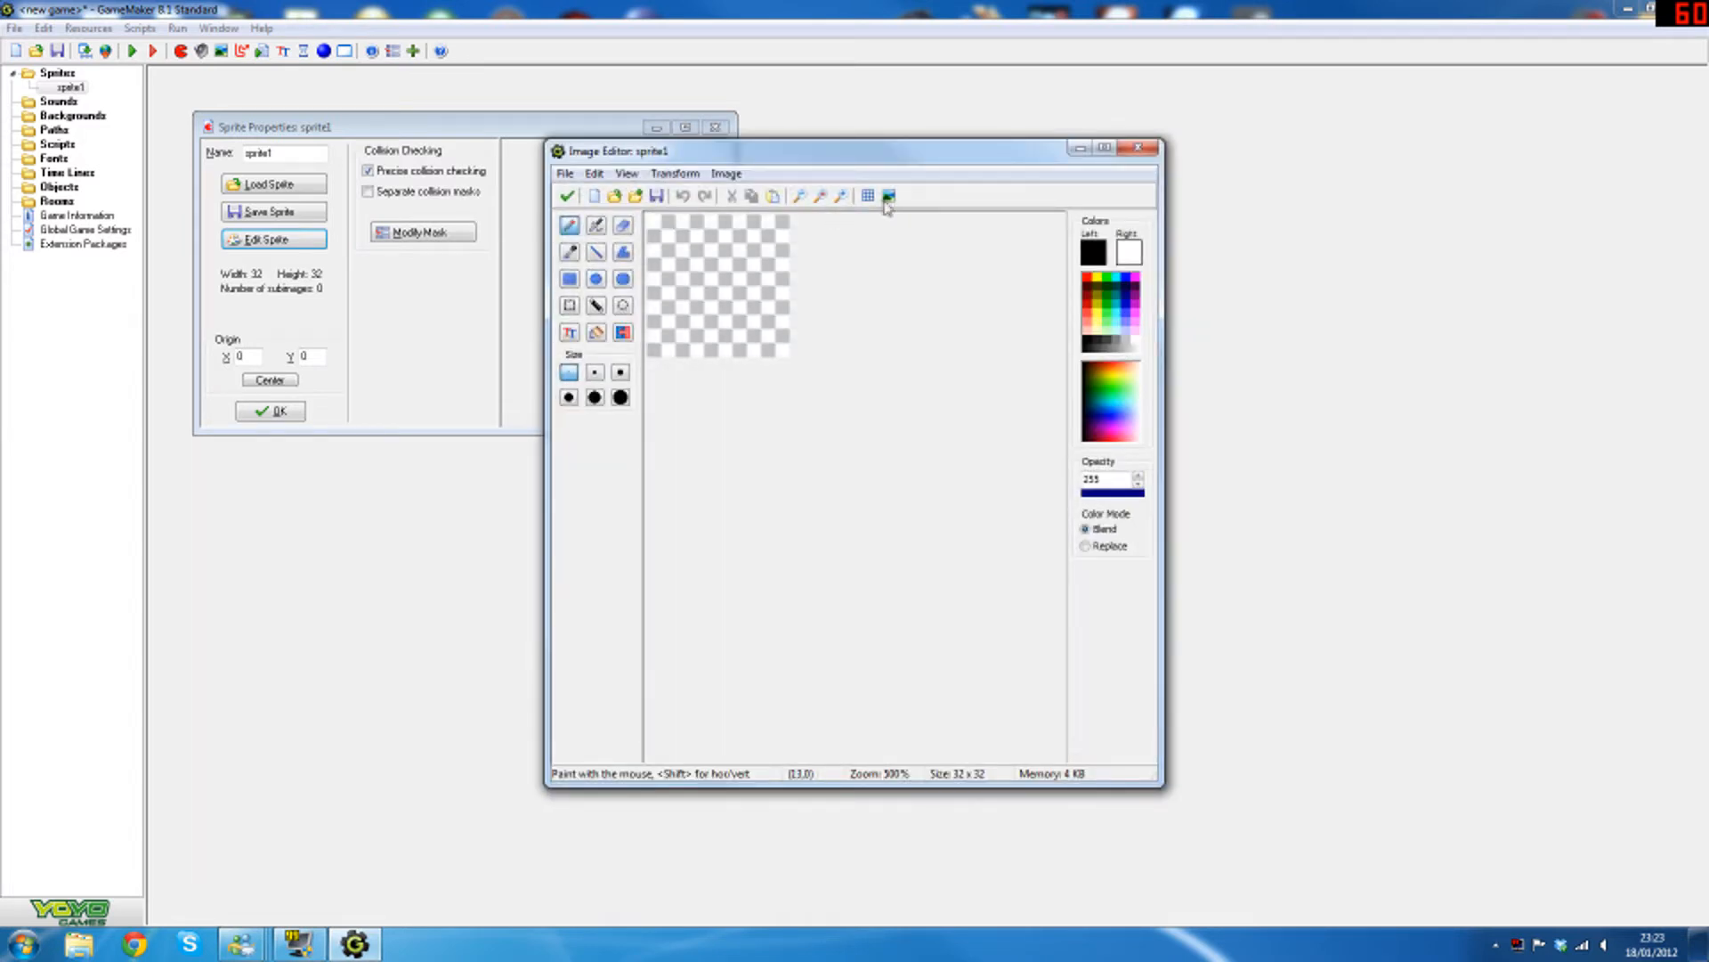
{"action": "left_click", "coordinate": [843, 197]}
Draw a white circle filling the canvas and three red lines radiating from its centre
{"action": "left_click", "coordinate": [594, 279]}
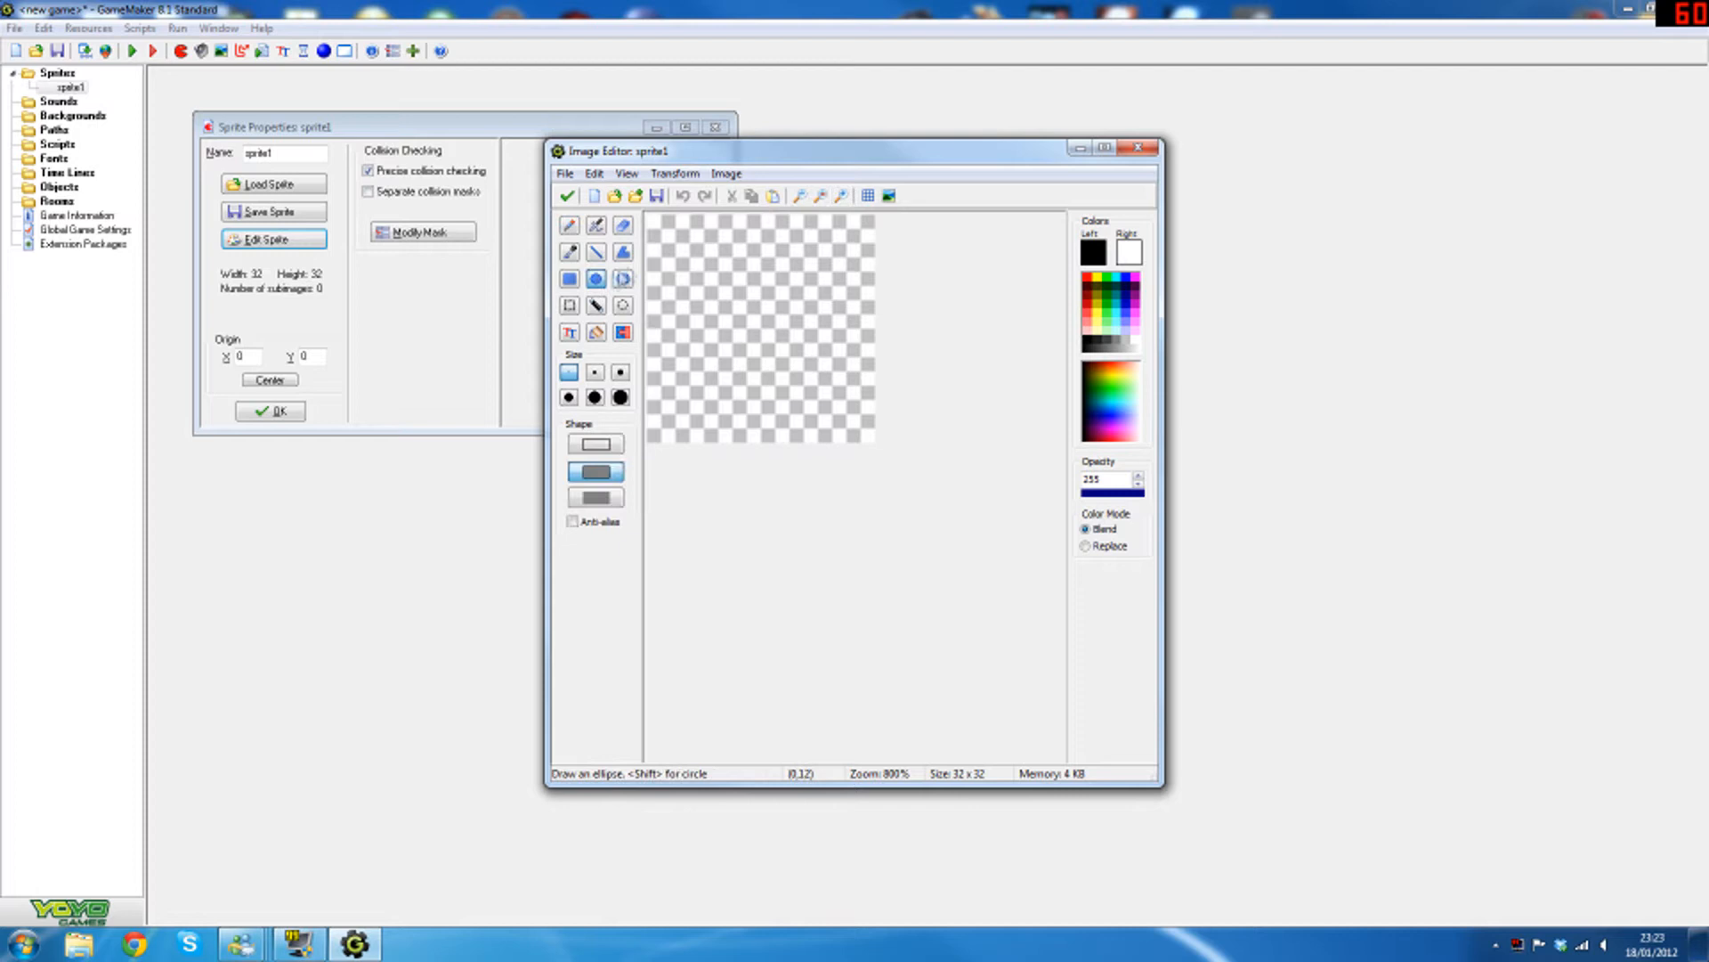
{"action": "left_click_drag", "start_coordinate": [649, 217], "coordinate": [870, 441]}
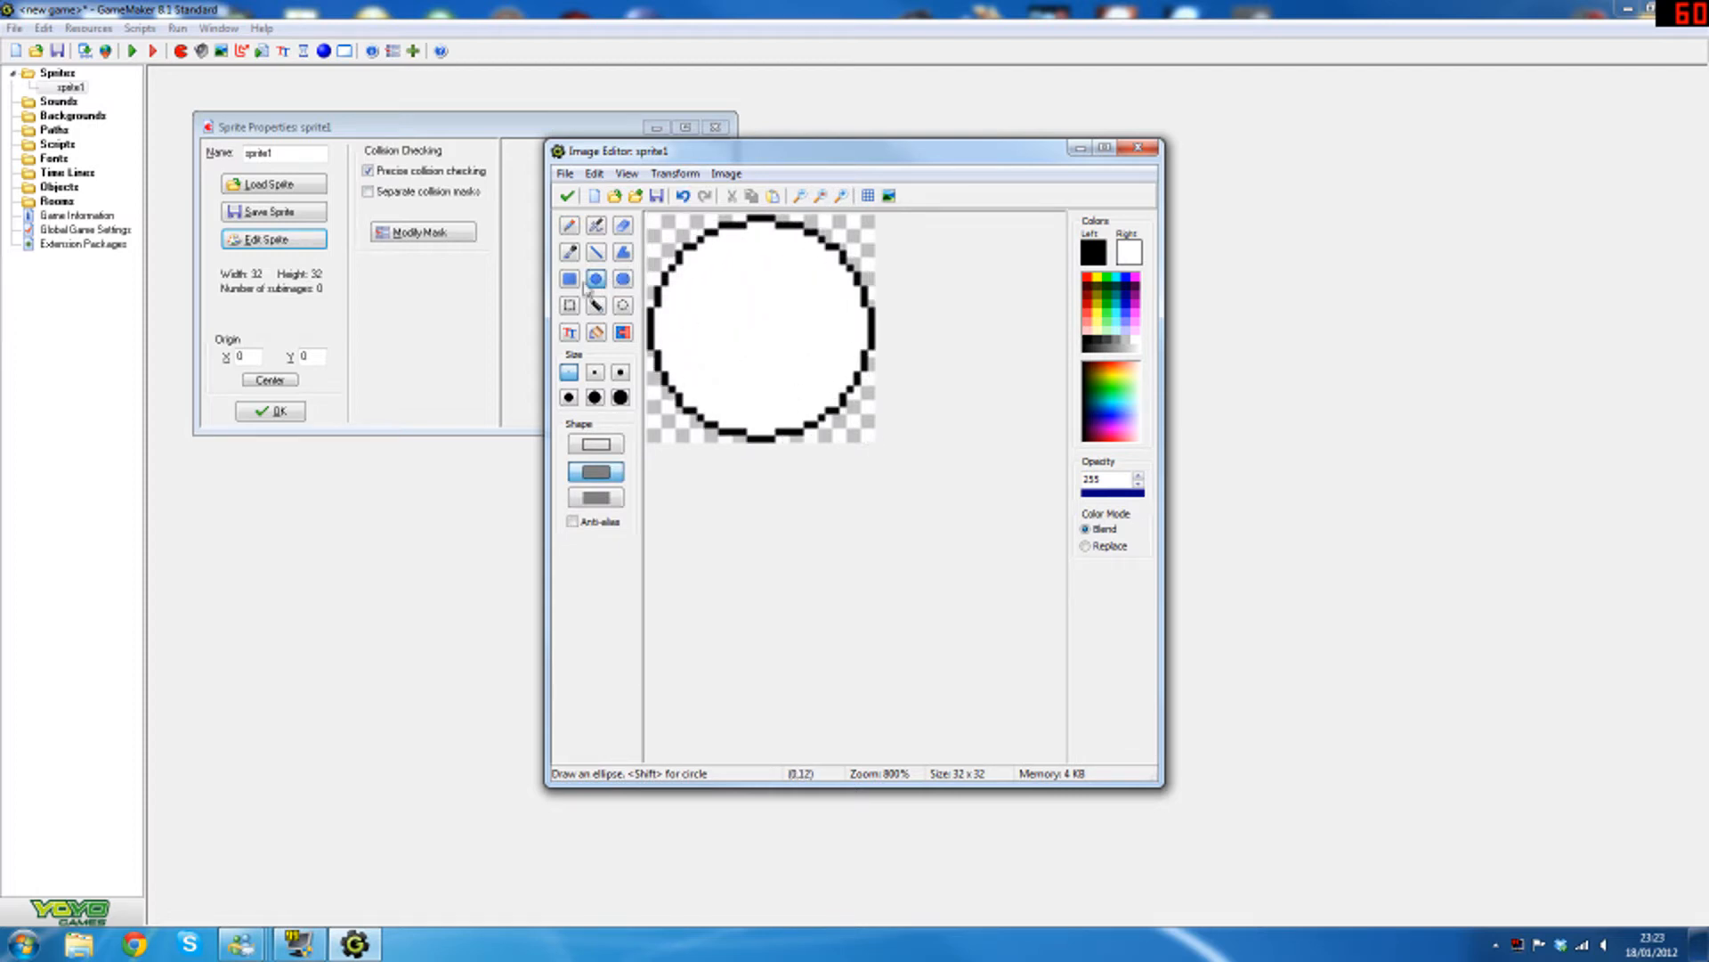
{"action": "left_click", "coordinate": [597, 253]}
{"action": "left_click", "coordinate": [1088, 281]}
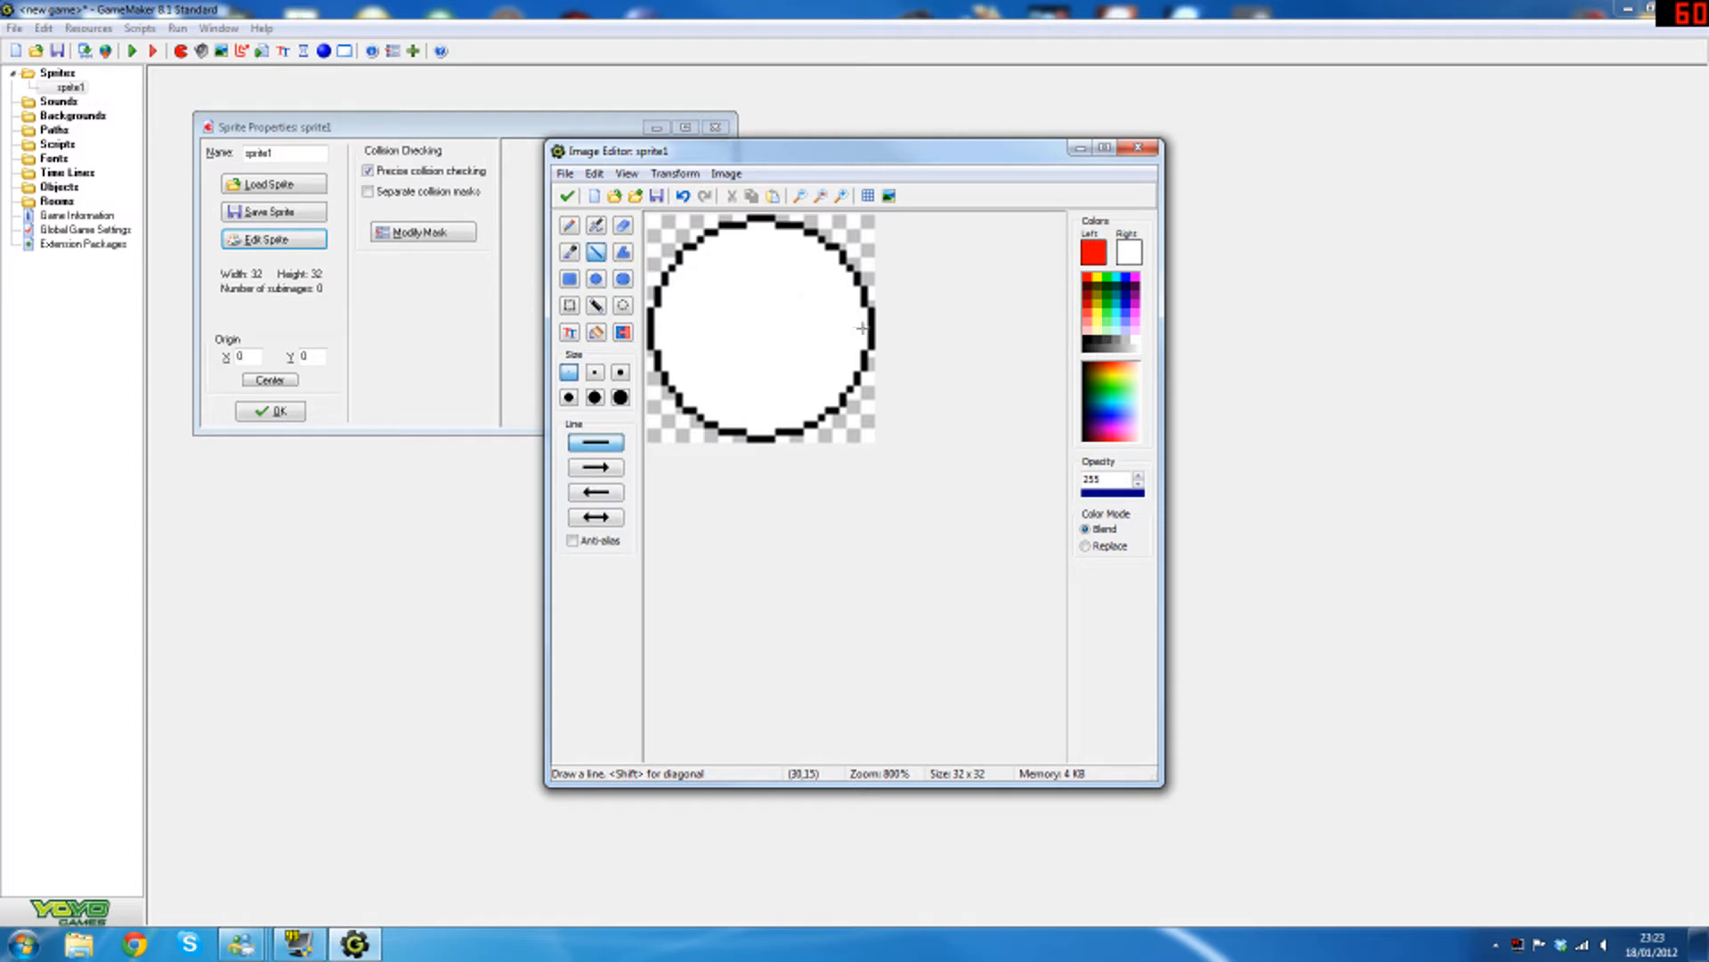
{"action": "left_click_drag", "start_coordinate": [863, 326], "coordinate": [781, 326]}
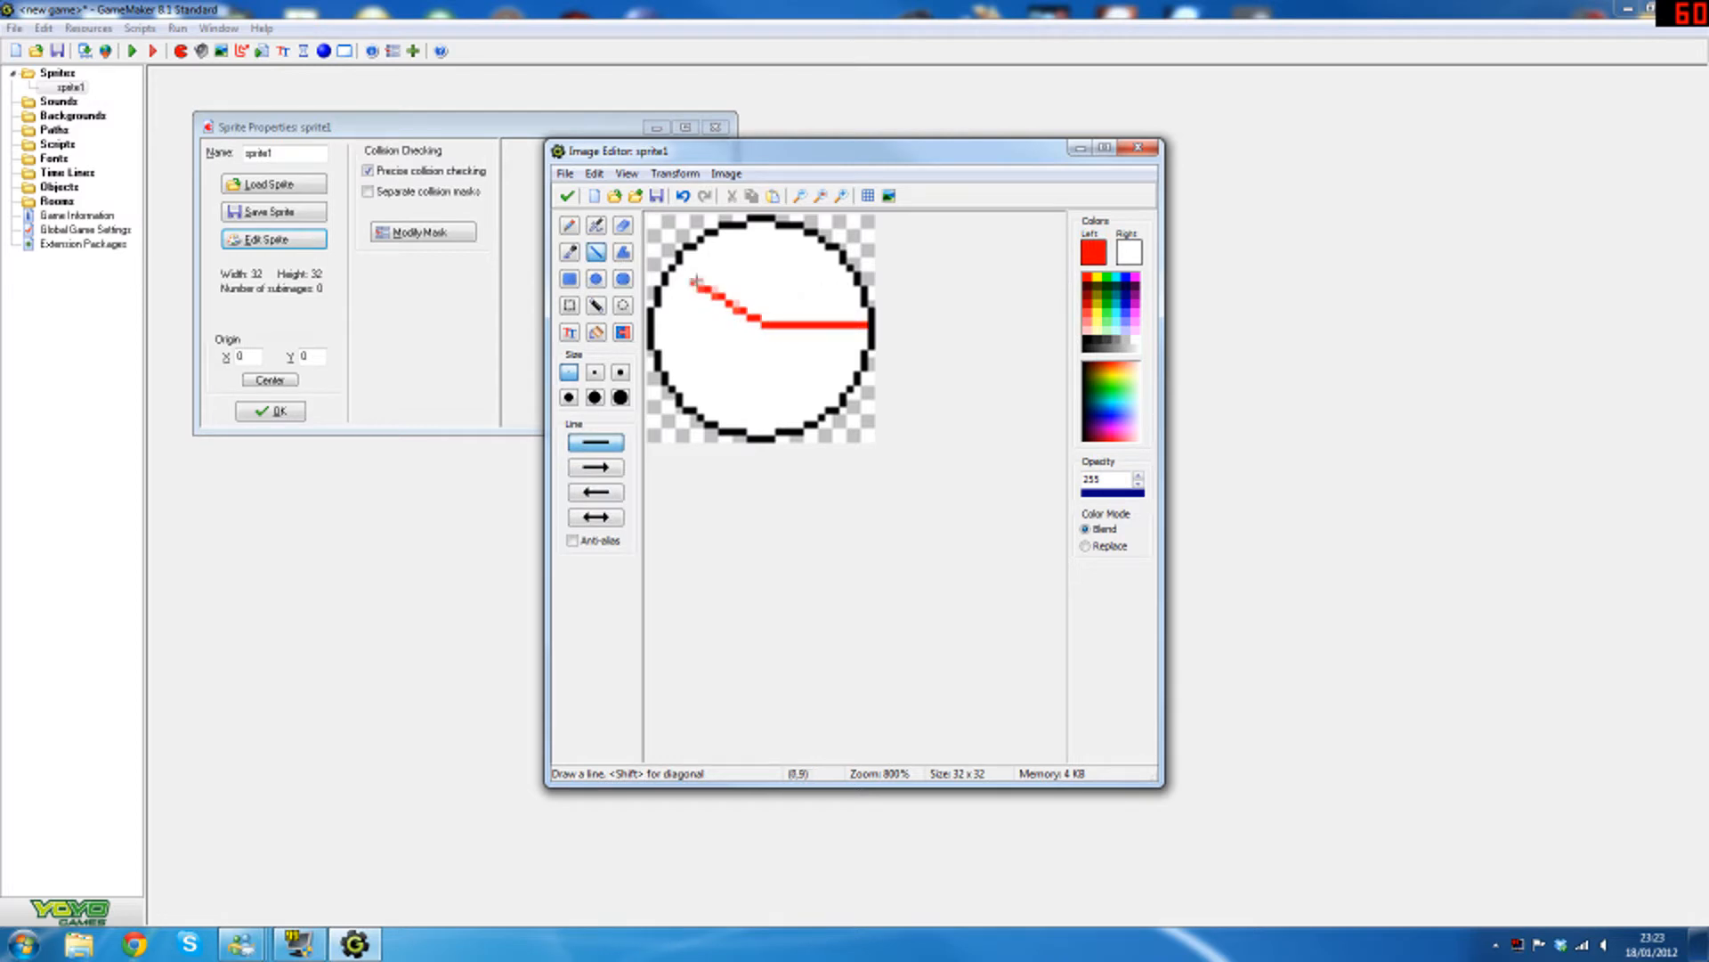
{"action": "left_click_drag", "start_coordinate": [696, 278], "coordinate": [685, 250]}
{"action": "left_click_drag", "start_coordinate": [761, 325], "coordinate": [701, 389]}
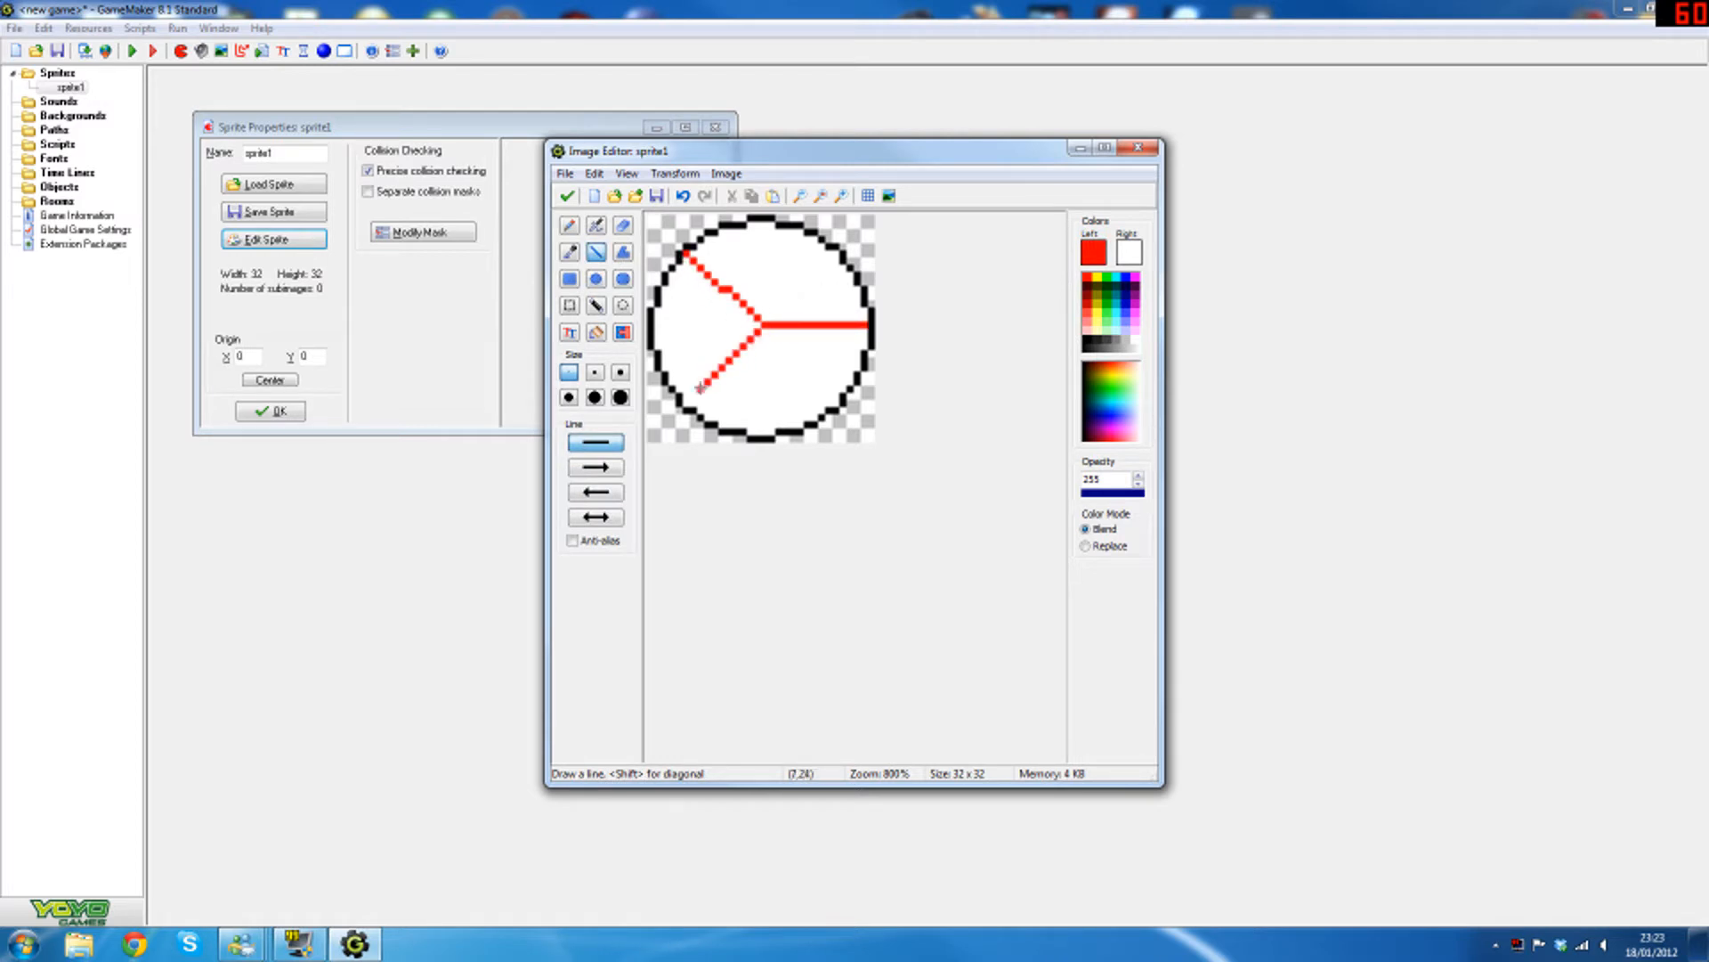
{"action": "left_click", "coordinate": [566, 195]}
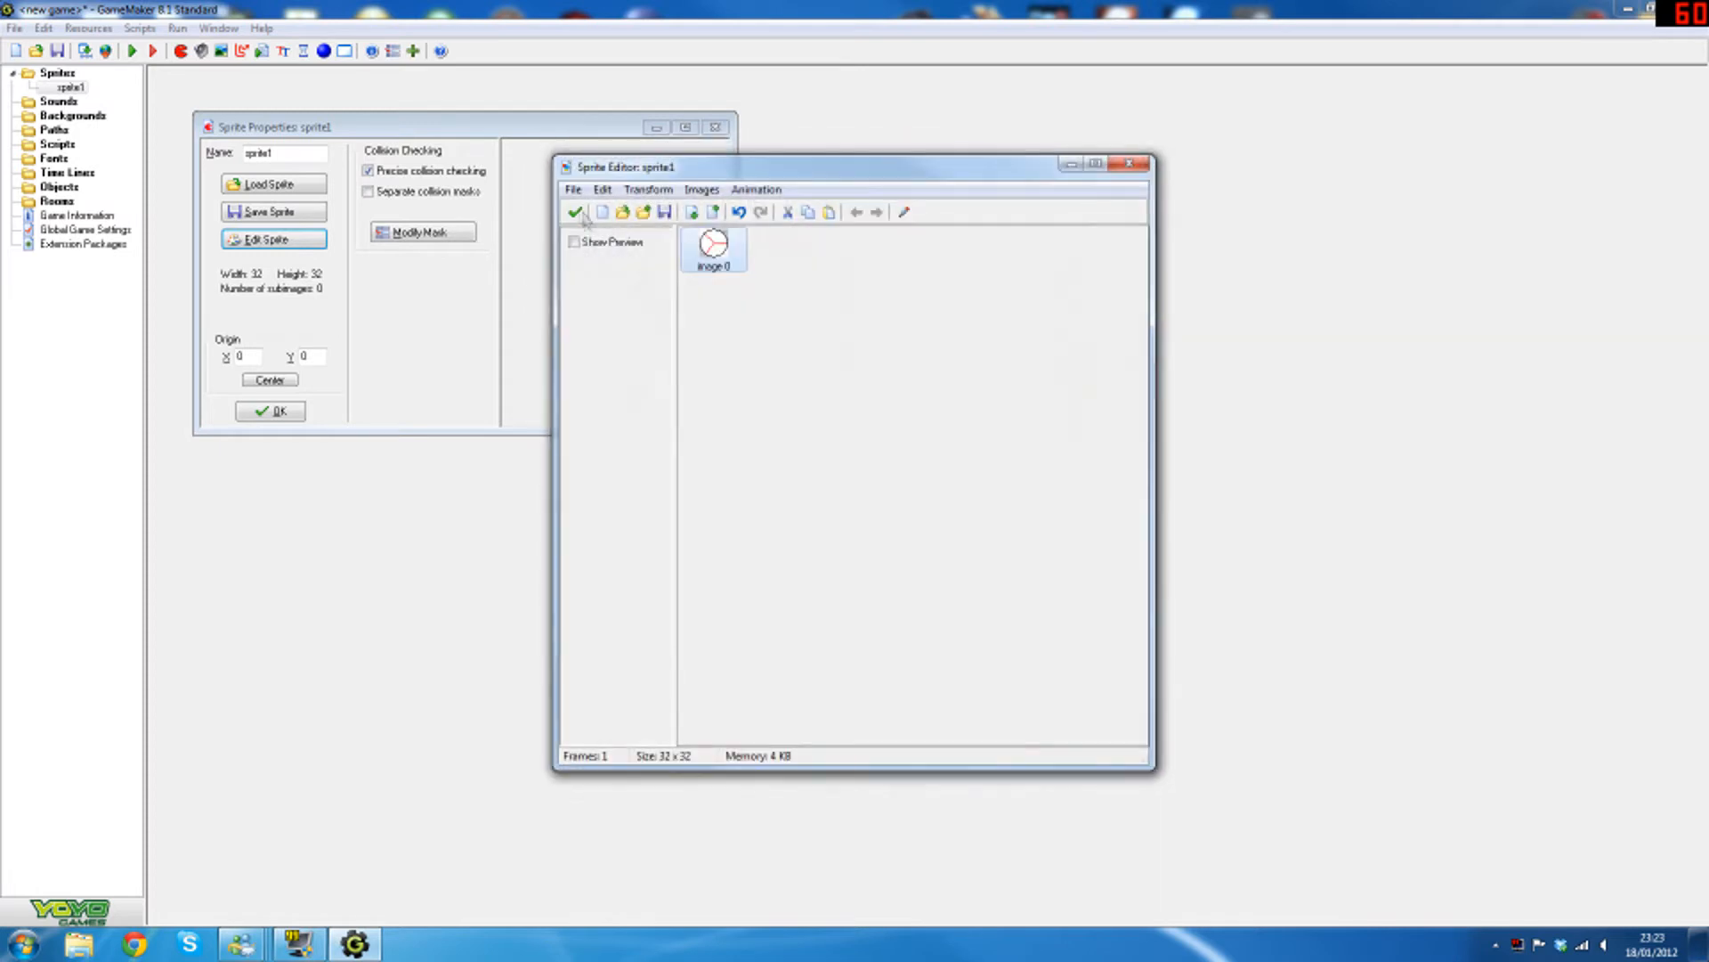
Flood-fill the three circle segments with blue
{"action": "double_click", "coordinate": [713, 247]}
{"action": "left_click", "coordinate": [842, 196]}
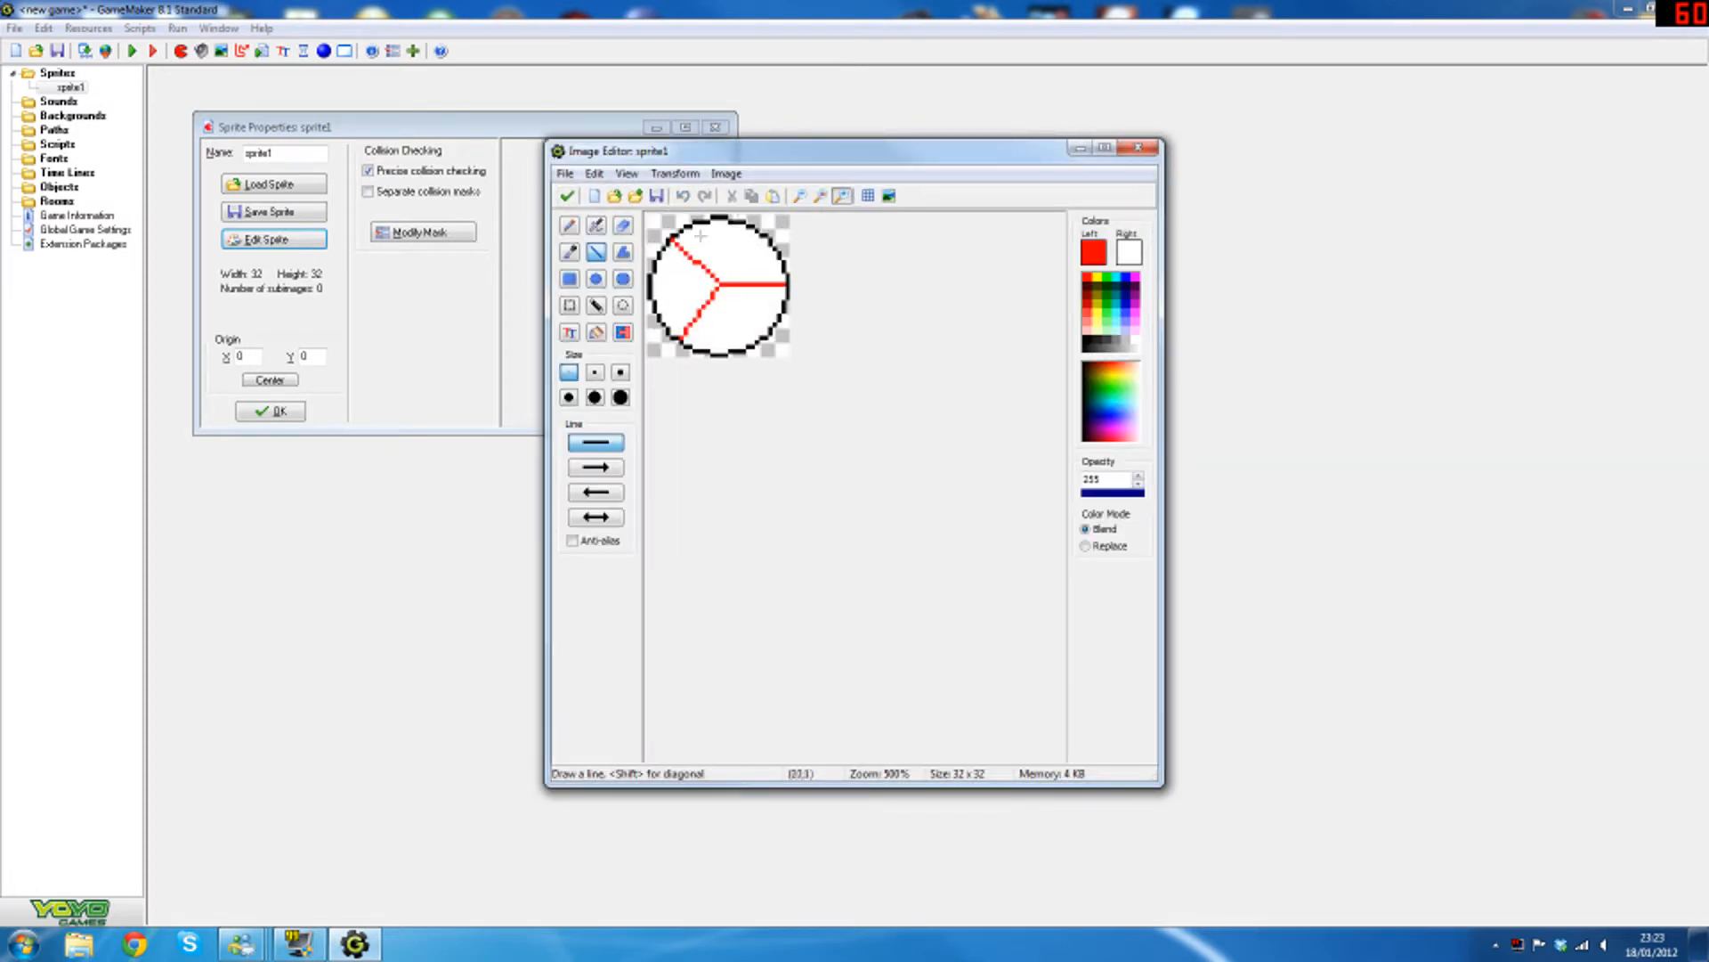
{"action": "left_click", "coordinate": [595, 331]}
{"action": "left_click", "coordinate": [1138, 281]}
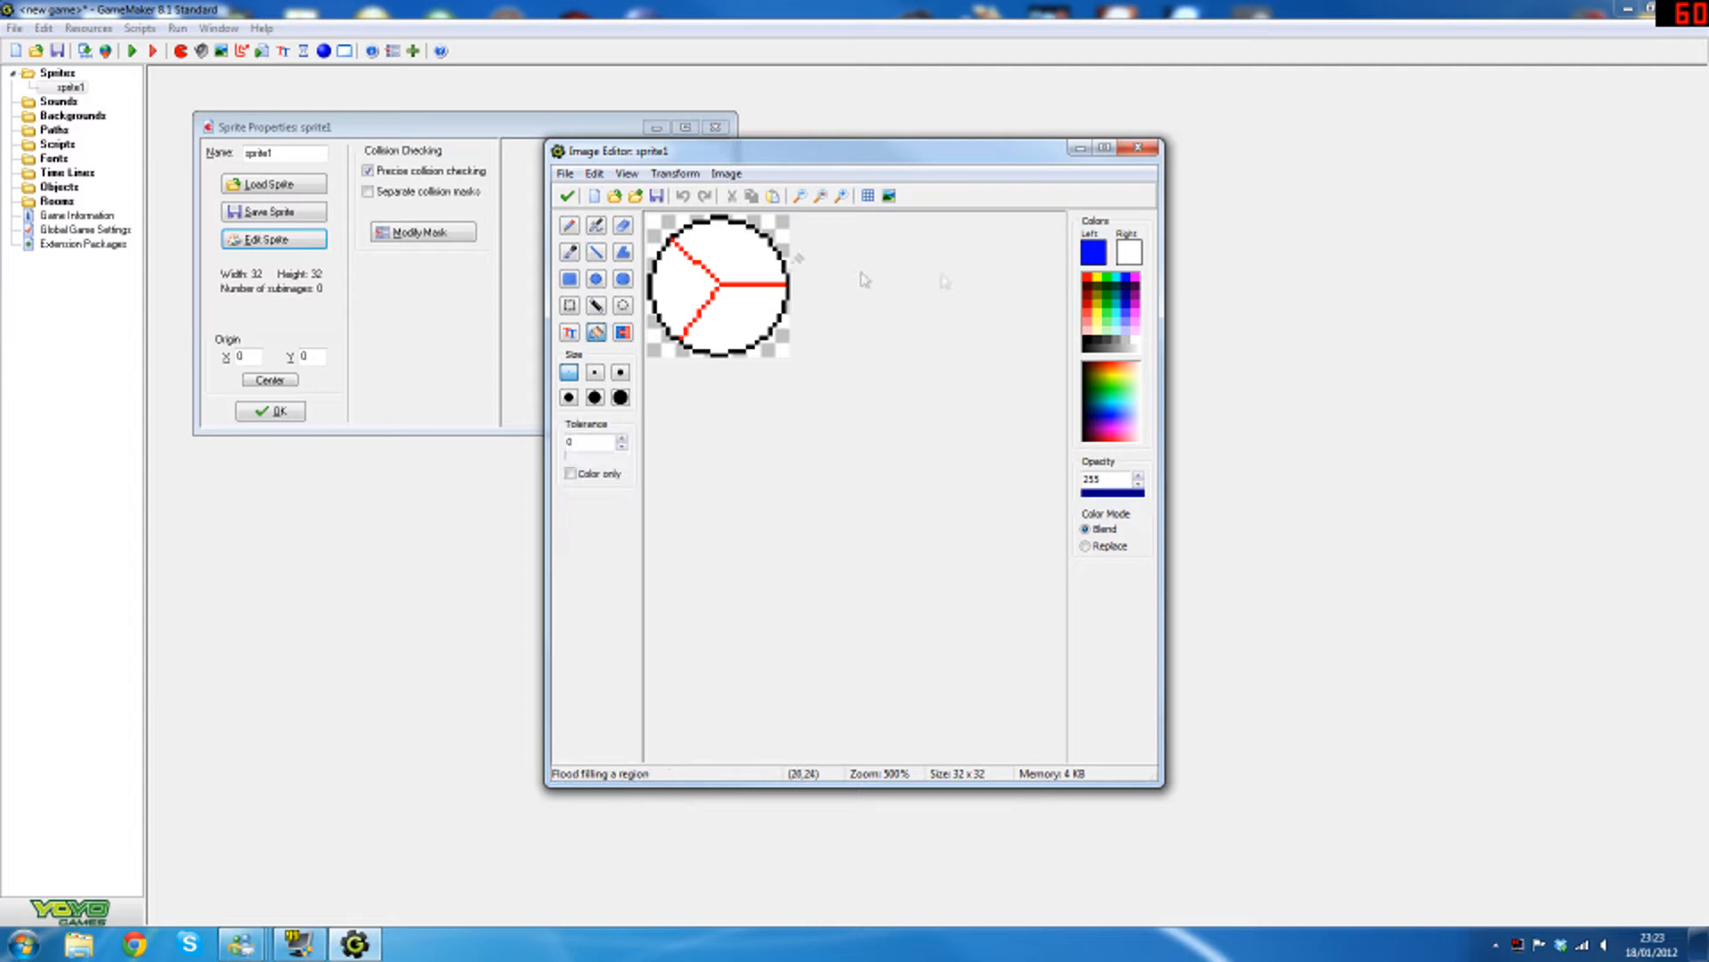
{"action": "left_click", "coordinate": [728, 254]}
{"action": "left_click", "coordinate": [721, 321]}
{"action": "left_click", "coordinate": [681, 287]}
Thicken the upper-left and horizontal red lines with a darker red
{"action": "left_click", "coordinate": [843, 195]}
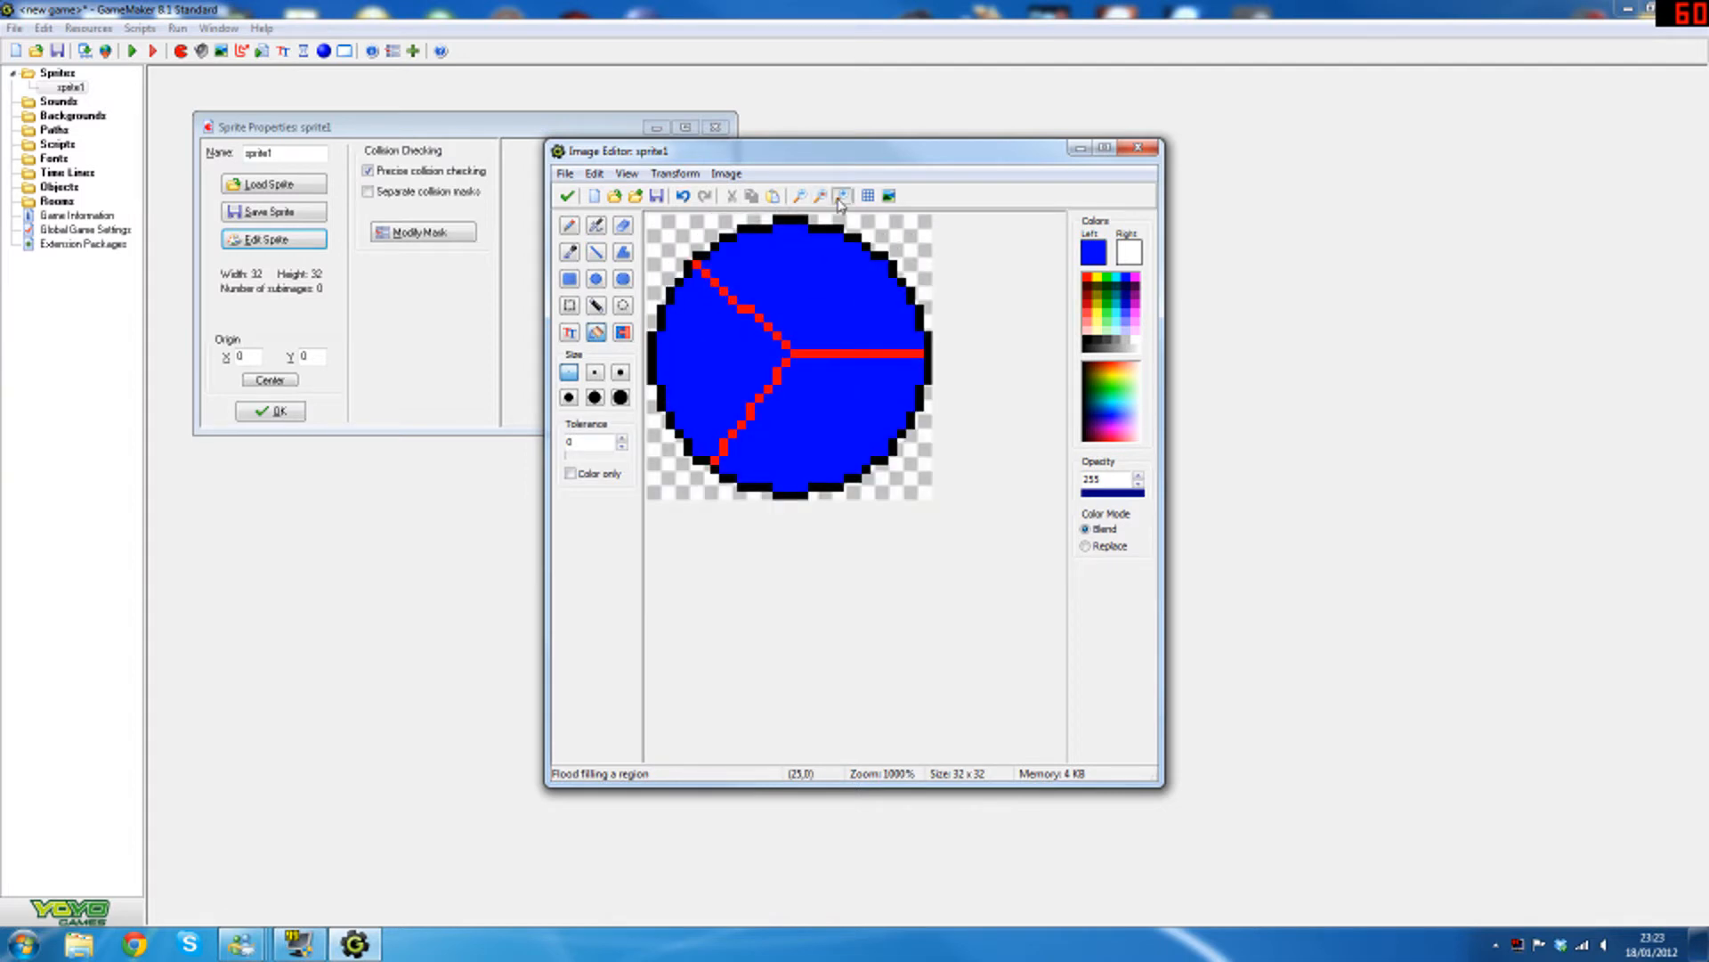
{"action": "left_click", "coordinate": [595, 254]}
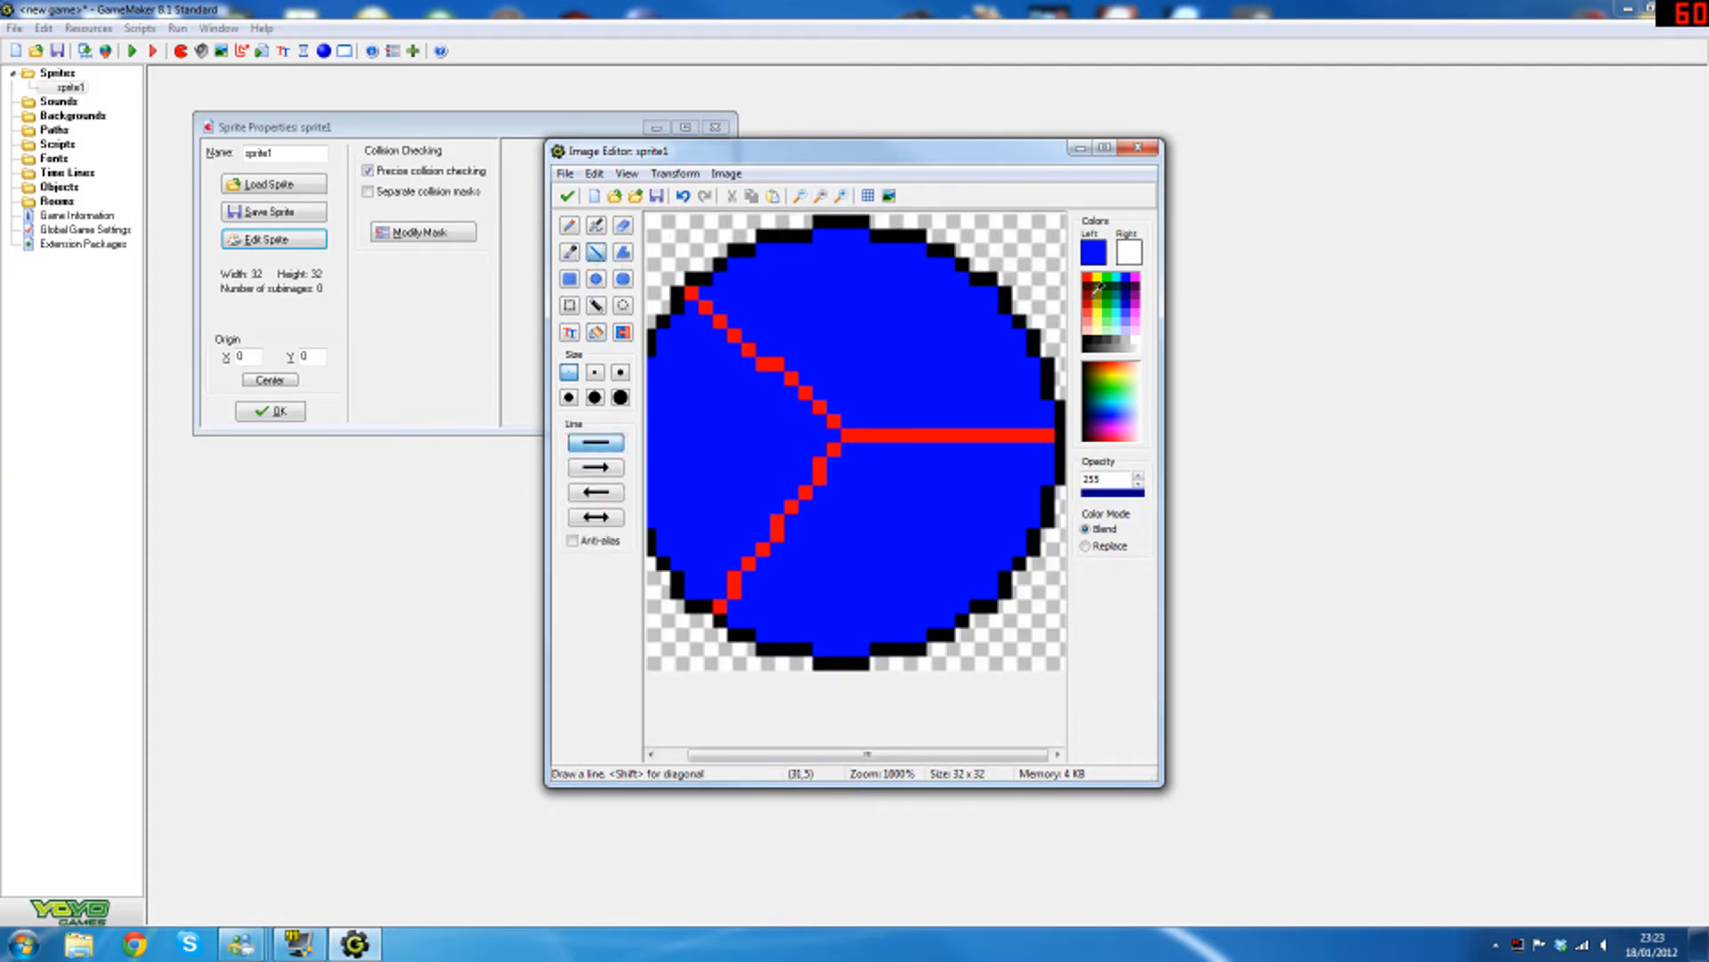
{"action": "left_click", "coordinate": [1097, 283]}
{"action": "left_click_drag", "start_coordinate": [690, 297], "coordinate": [831, 430]}
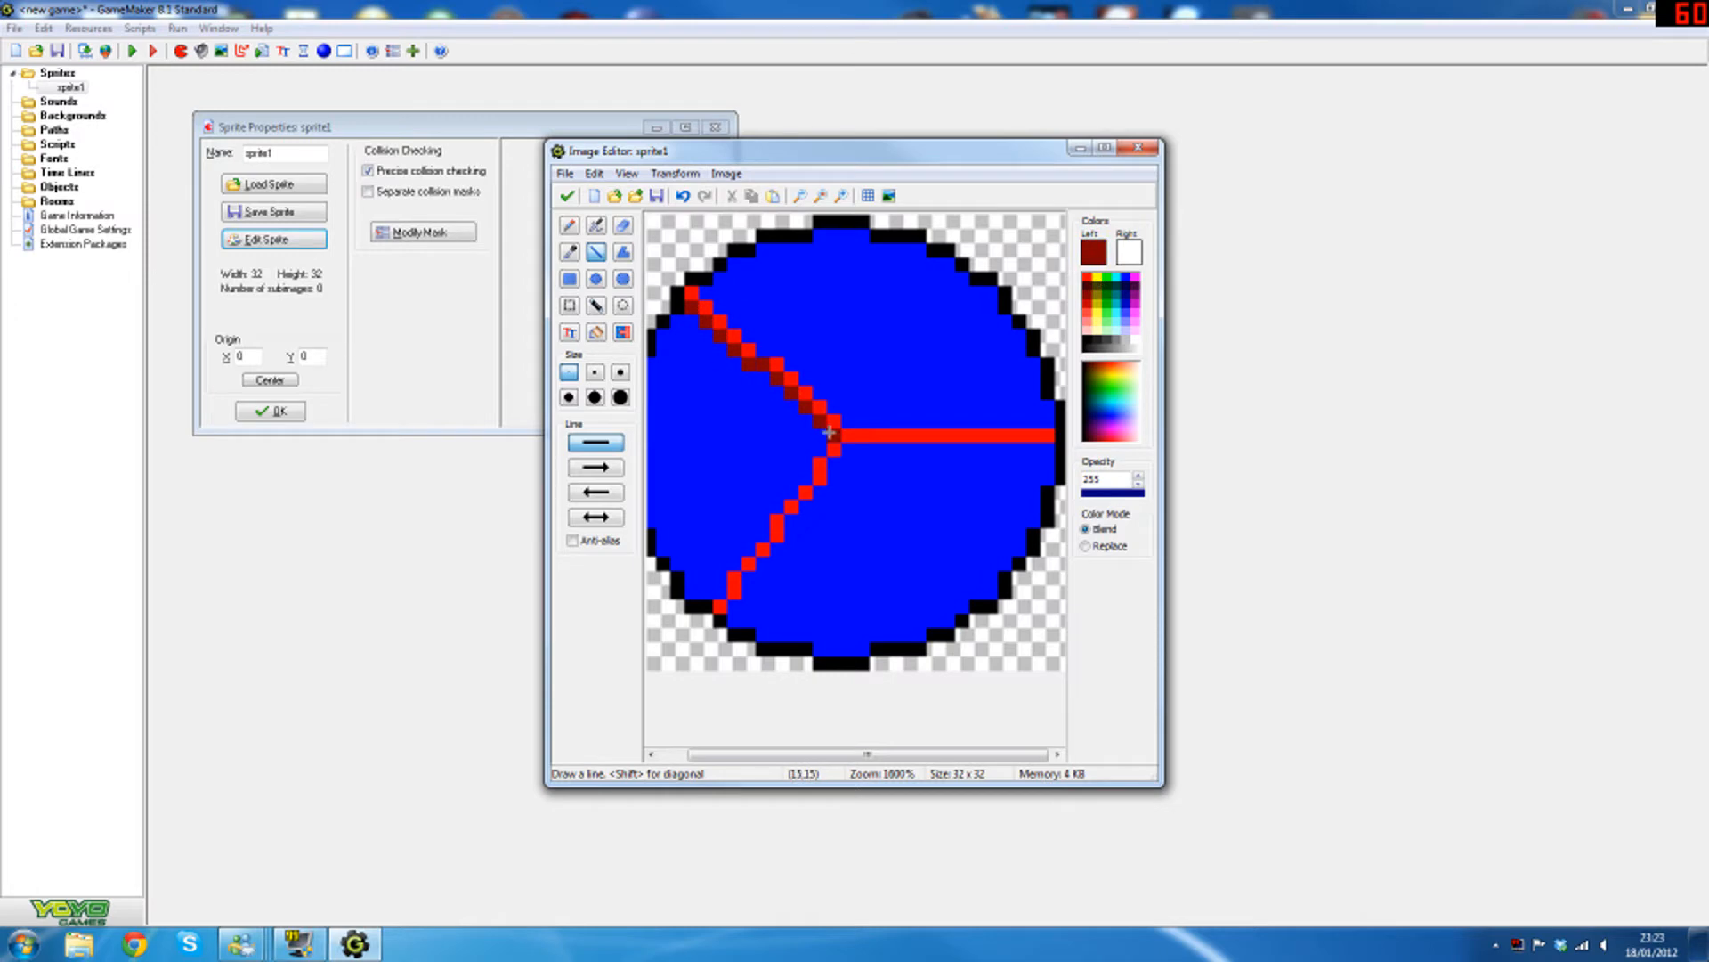
{"action": "left_click_drag", "start_coordinate": [1053, 441], "coordinate": [857, 438]}
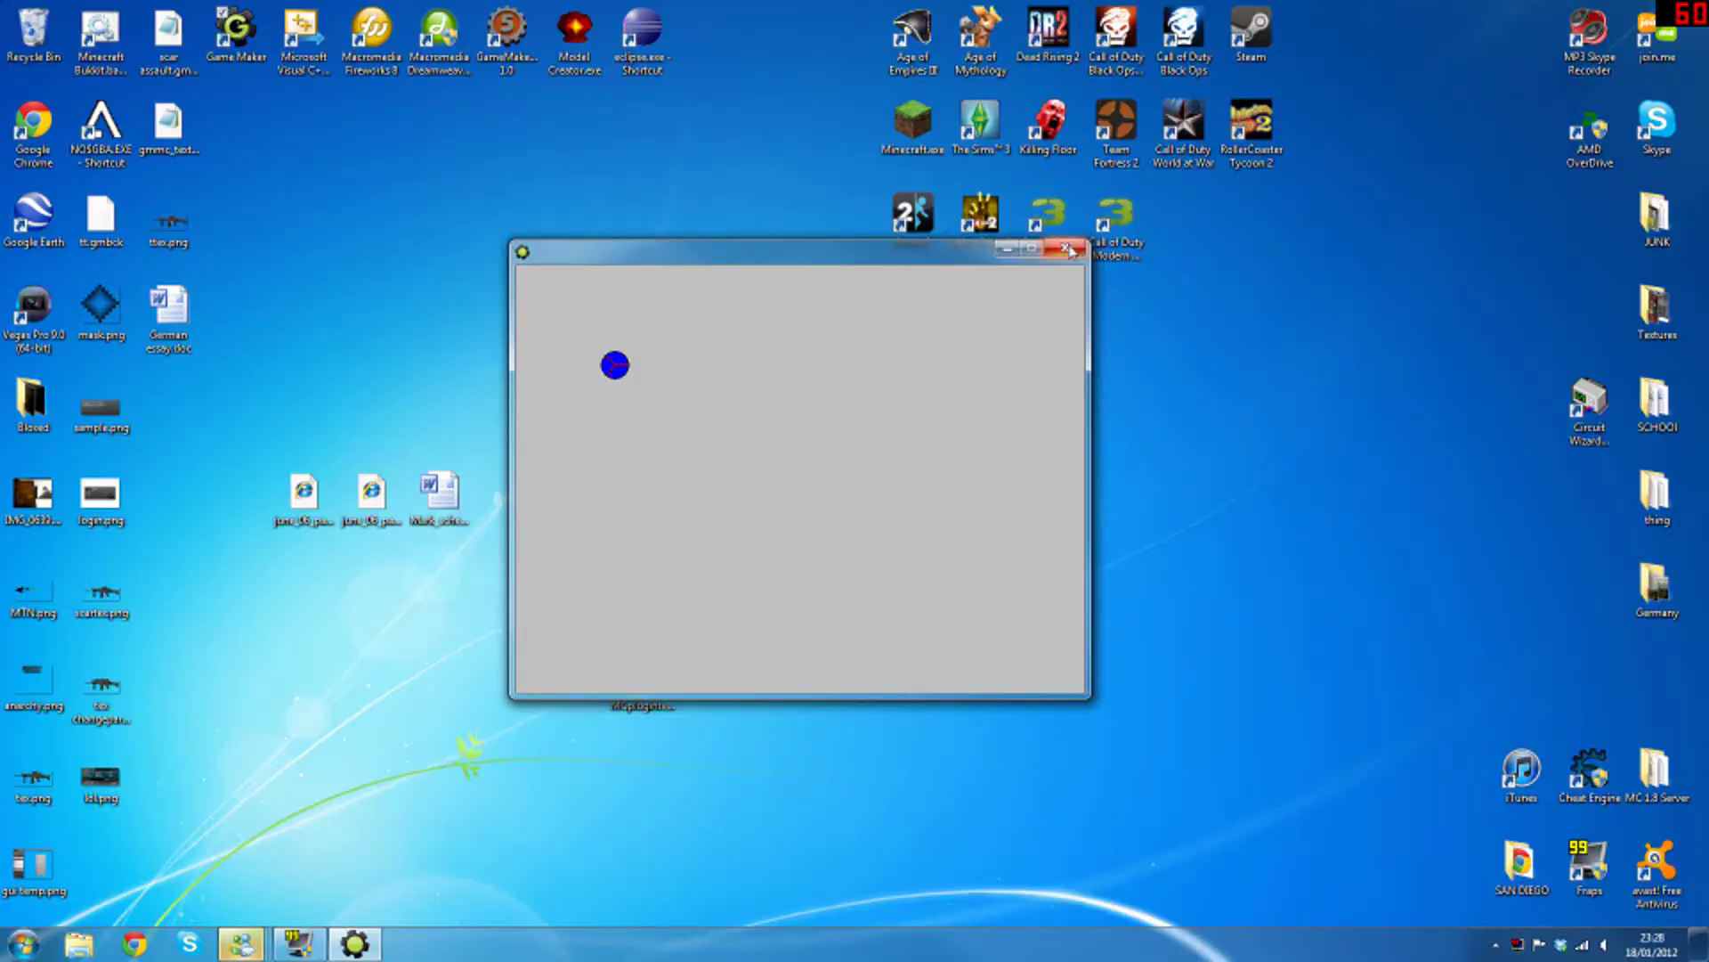
Close the running game window to return to obj_player's properties
{"action": "left_click", "coordinate": [1069, 252]}
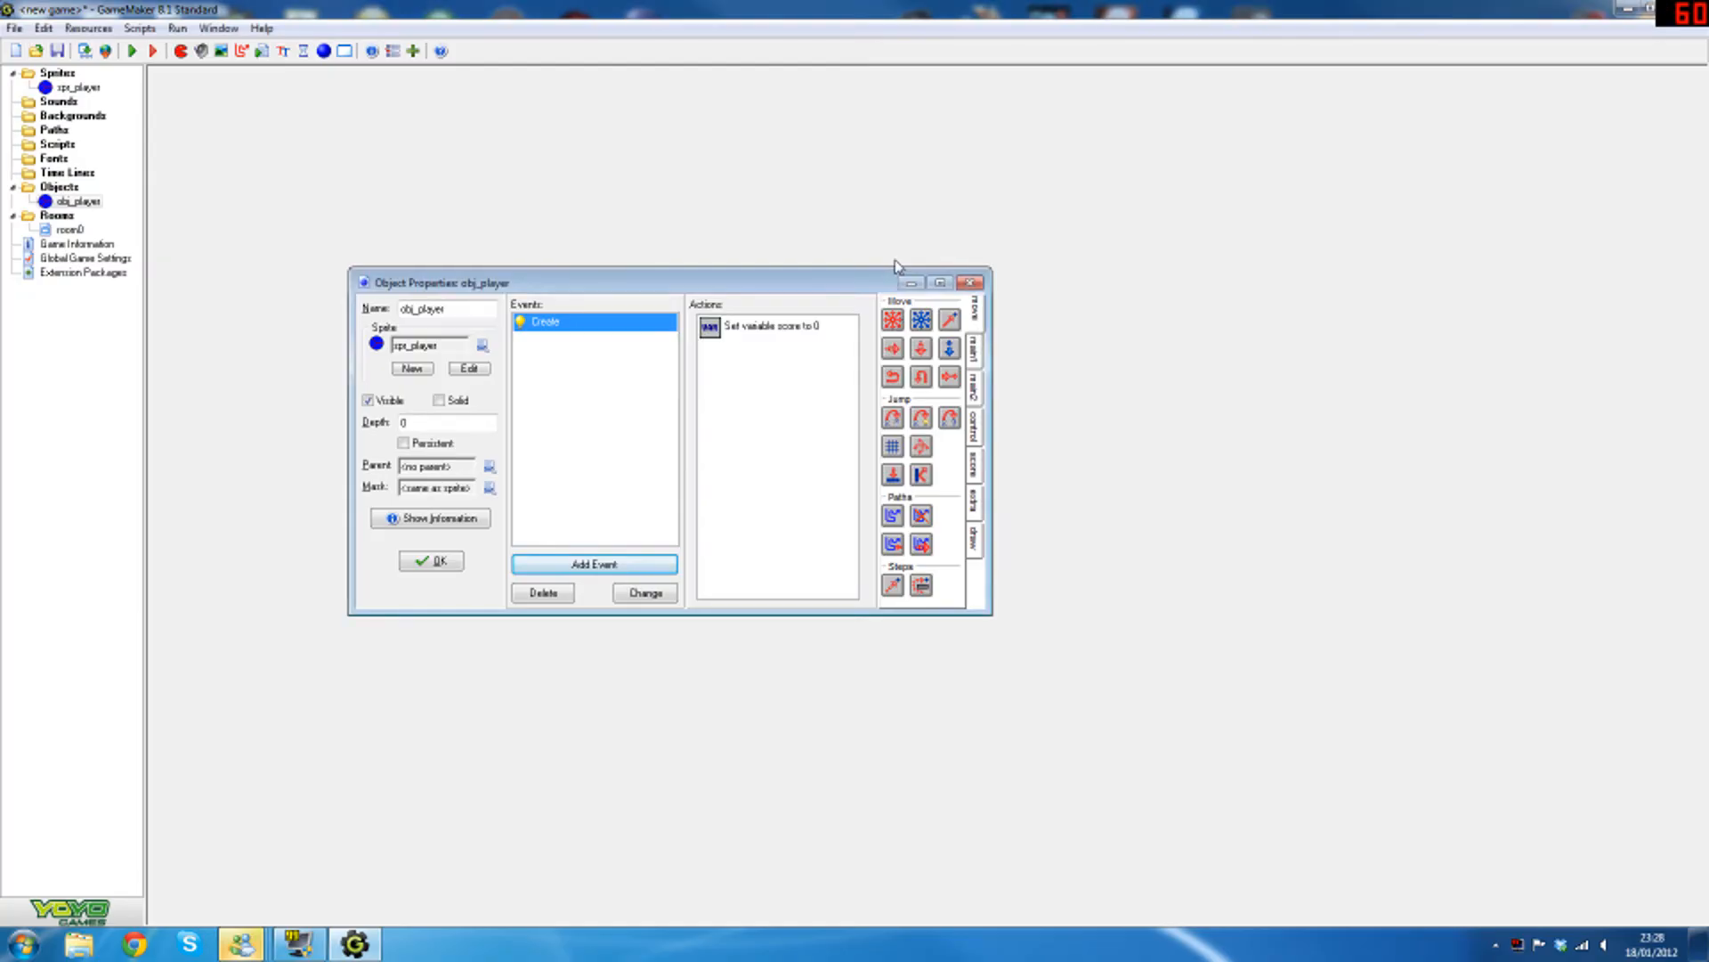
Give the Up and Right arrow events Move Fixed actions in their directions at speed 3
{"action": "left_click", "coordinate": [595, 565]}
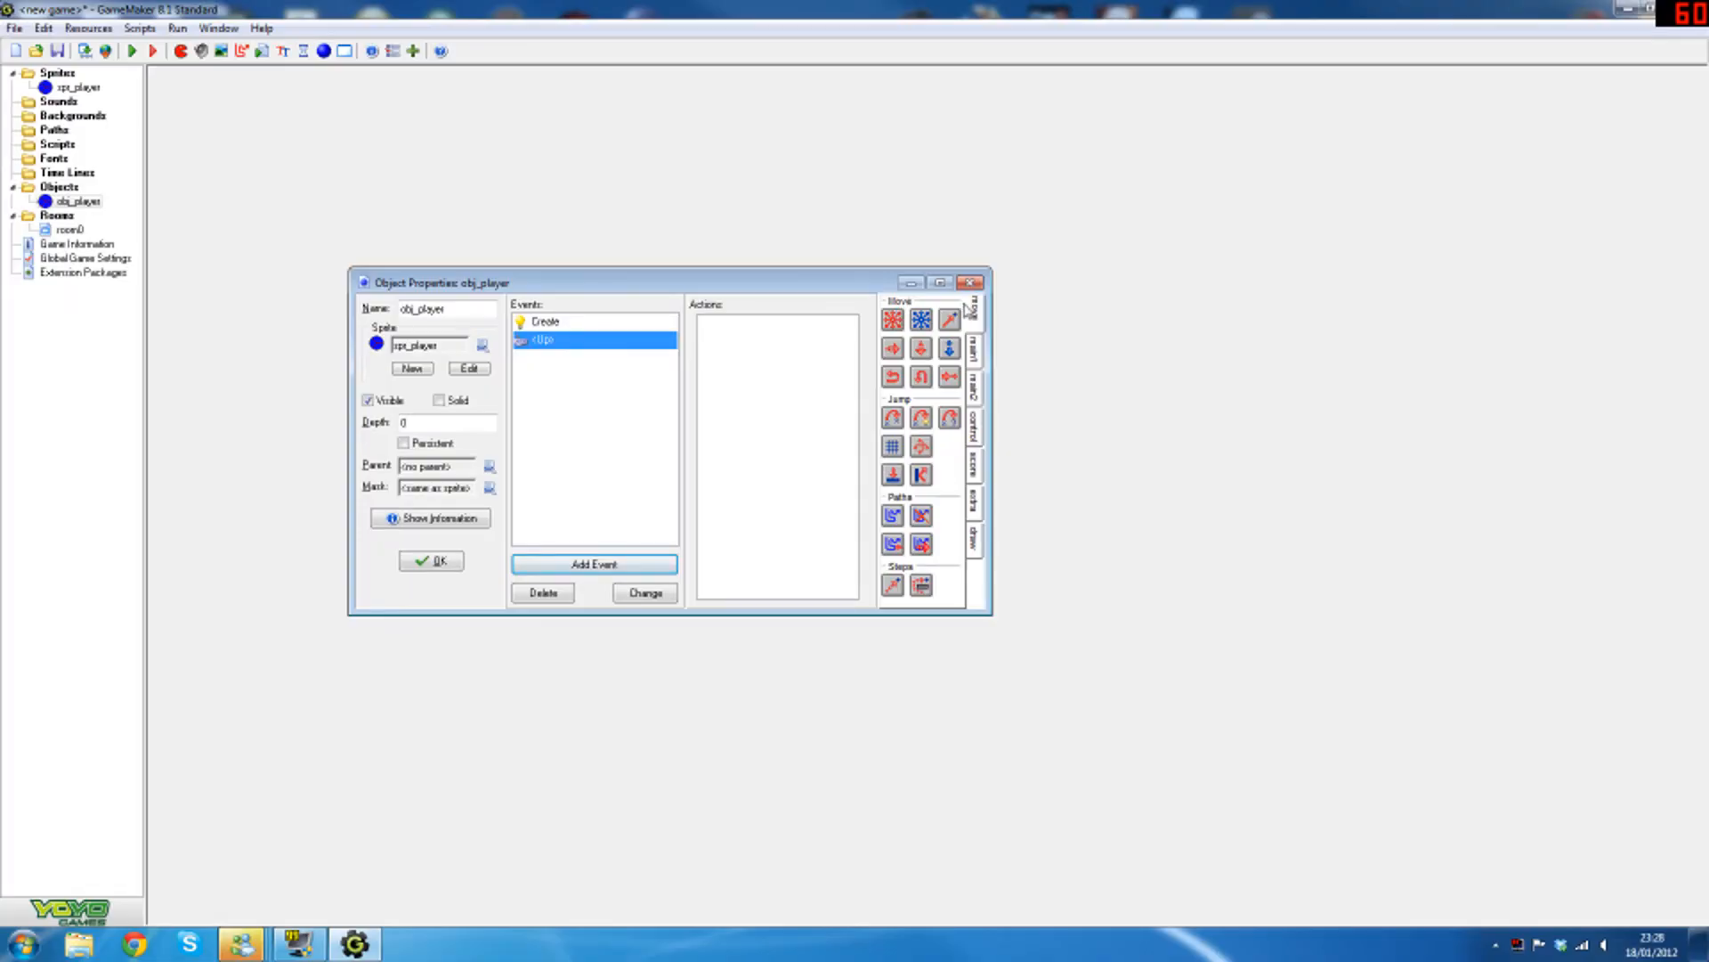
{"action": "left_click_drag", "start_coordinate": [894, 319], "coordinate": [798, 354]}
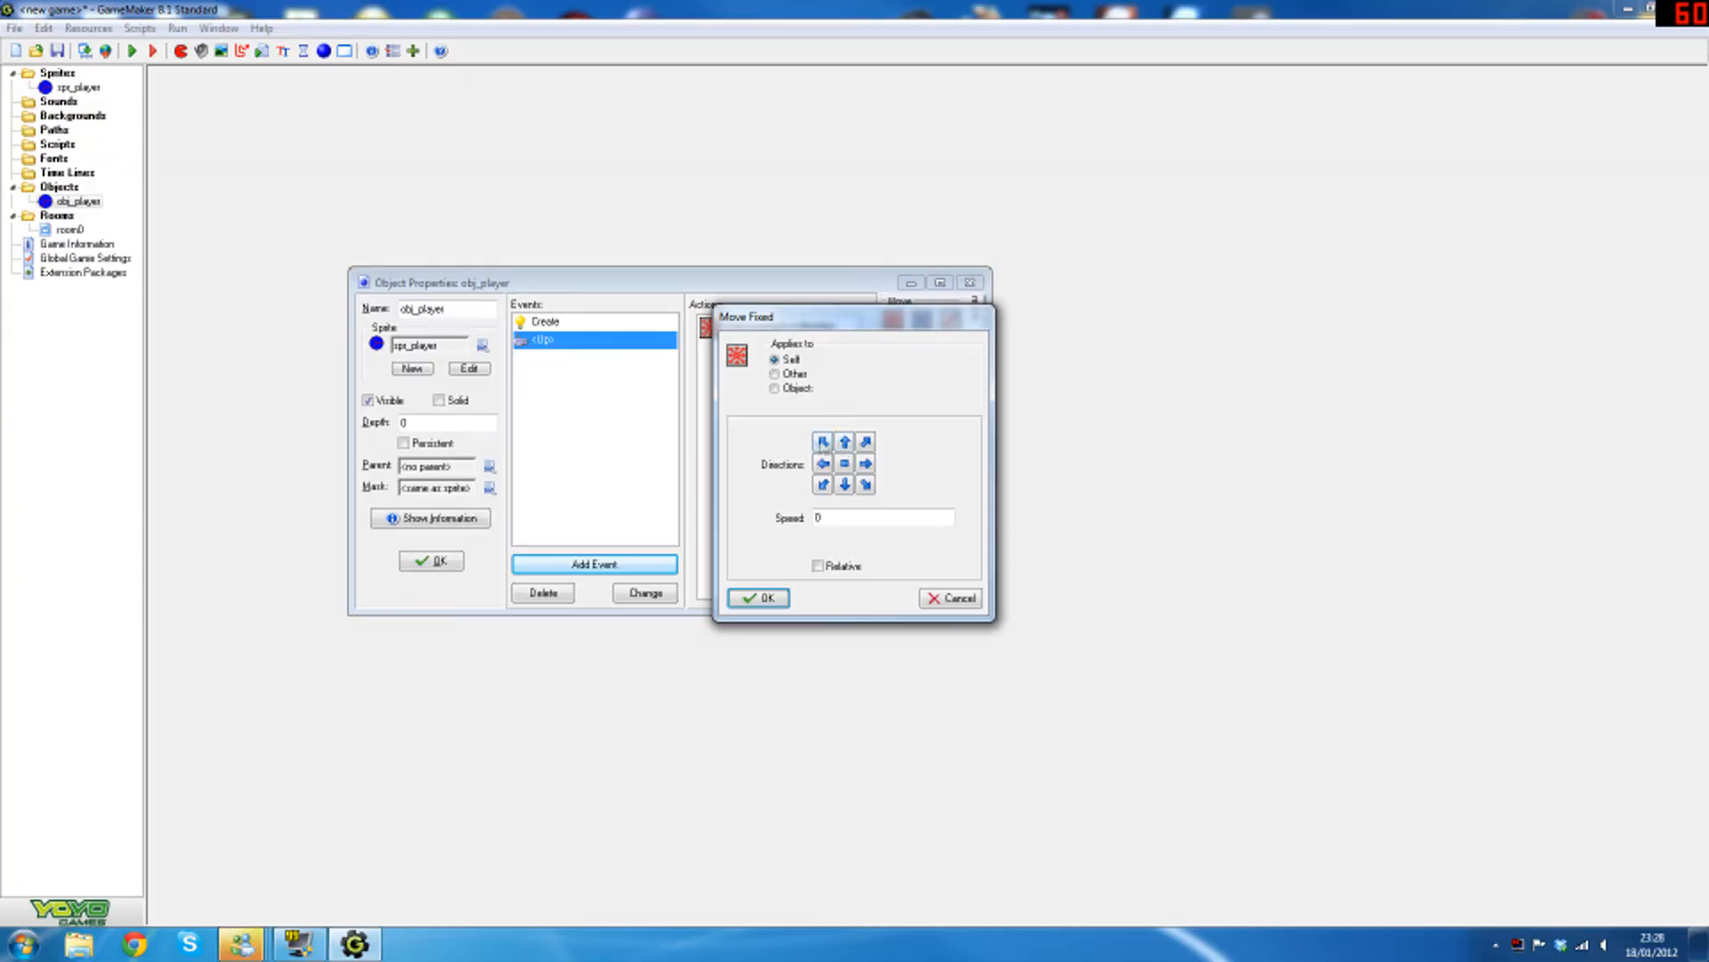
{"action": "left_click", "coordinate": [844, 441]}
{"action": "left_click", "coordinate": [882, 517]}
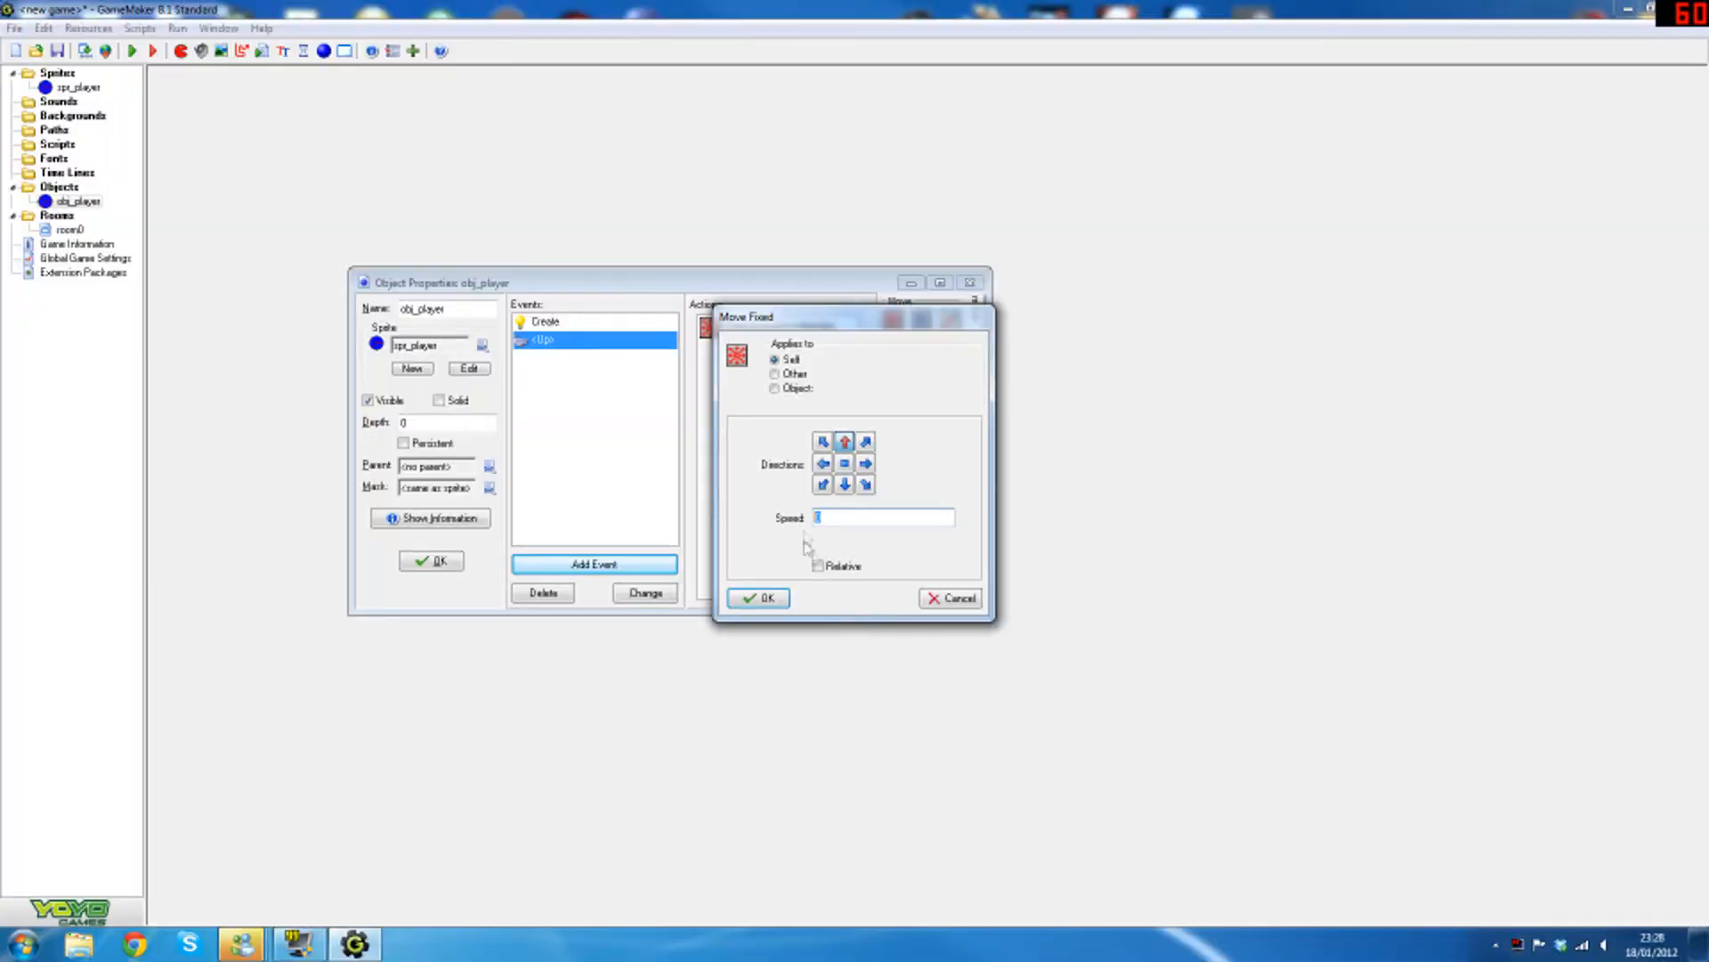
{"action": "type", "text": "0"}
{"action": "type", "text": "3"}
{"action": "left_click", "coordinate": [759, 598]}
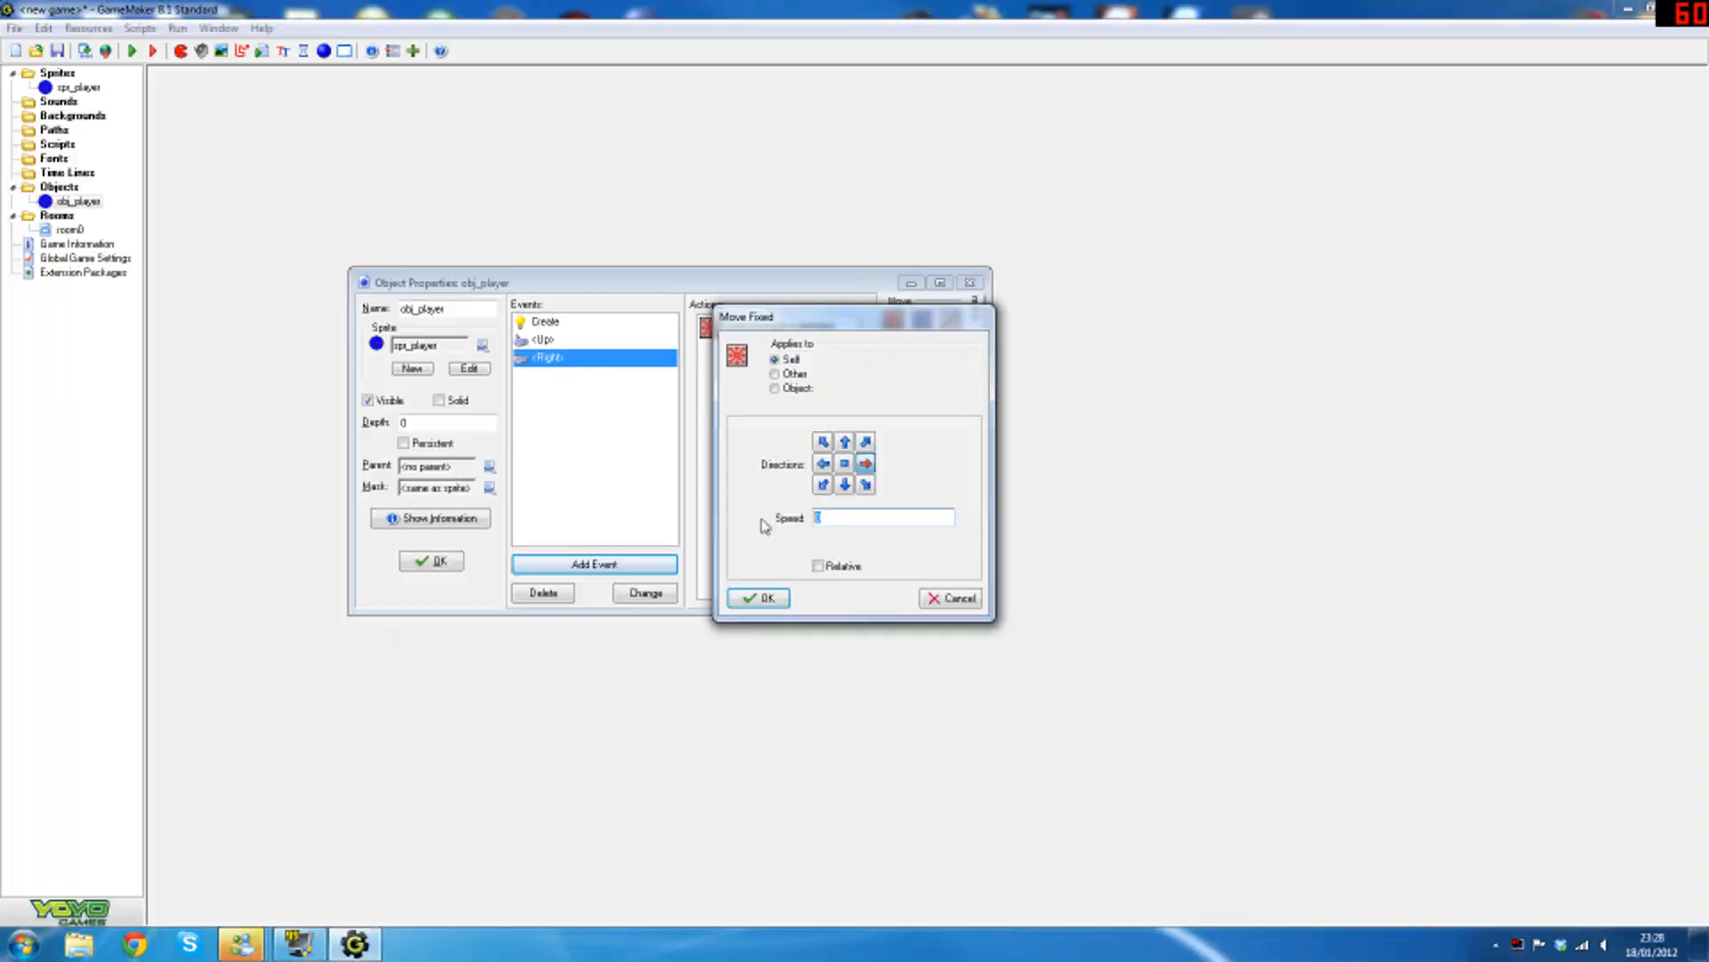
{"action": "left_click", "coordinate": [758, 599]}
Add Left and Down keyboard events, each with a Move Fixed action at speed 3
{"action": "left_click", "coordinate": [595, 564]}
{"action": "left_click", "coordinate": [732, 432]}
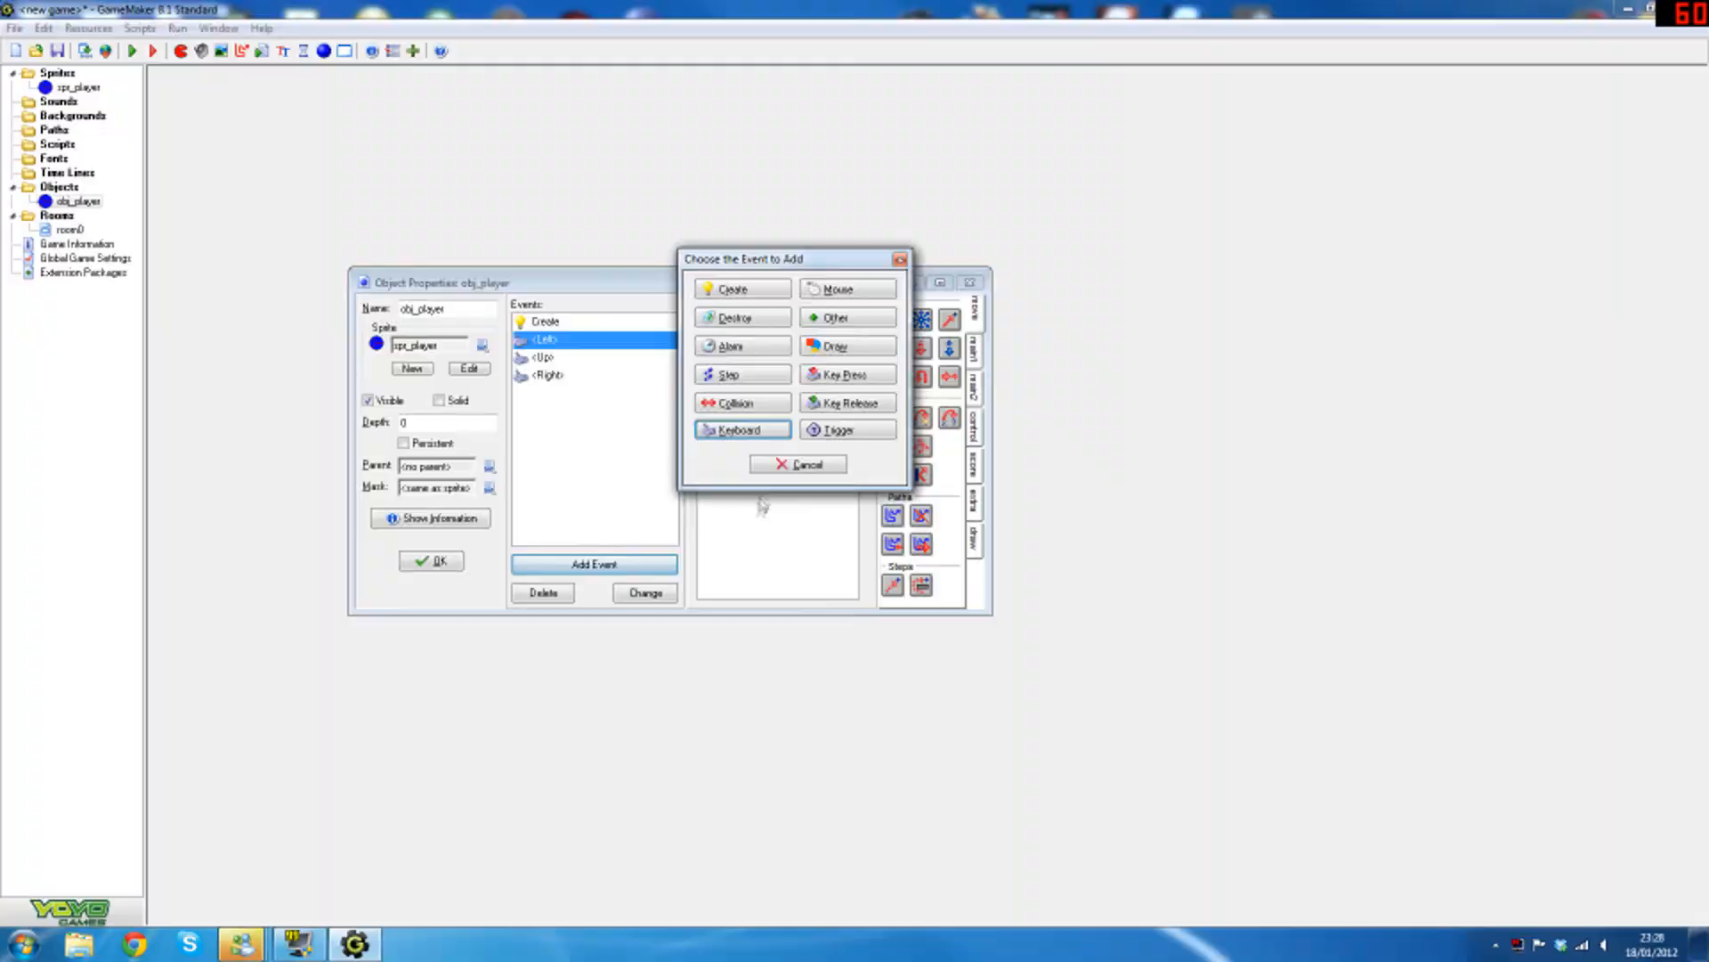
{"action": "left_click", "coordinate": [732, 429]}
{"action": "left_click", "coordinate": [779, 494]}
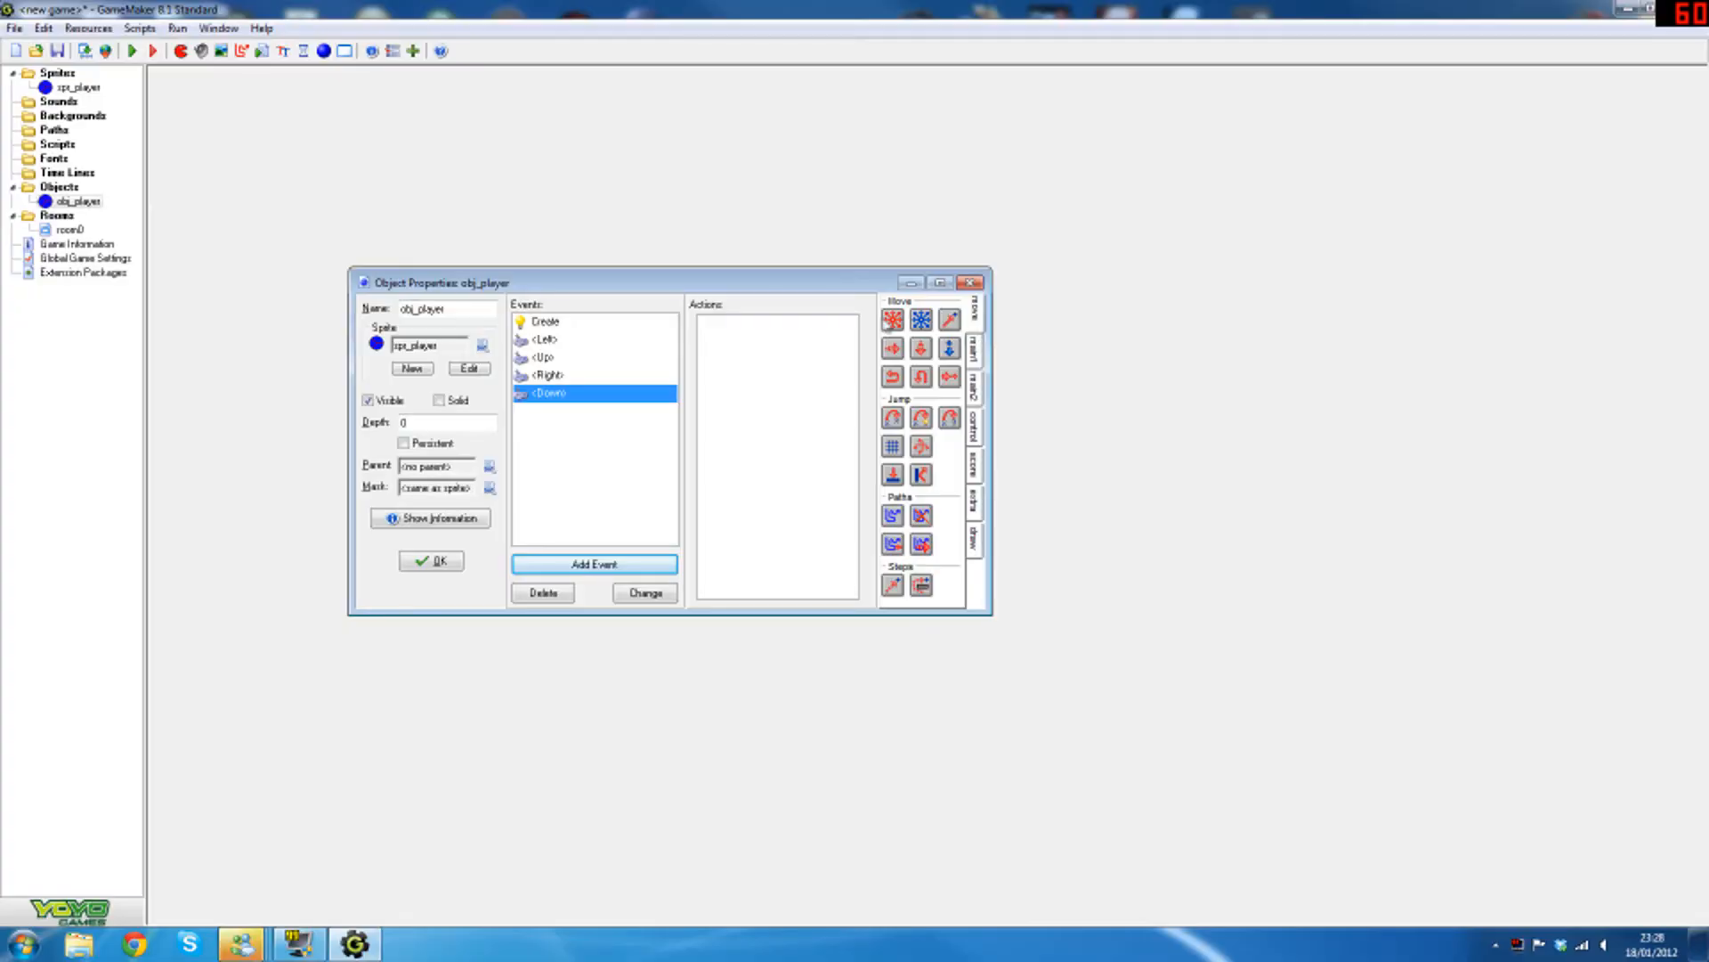
{"action": "left_click", "coordinate": [892, 321]}
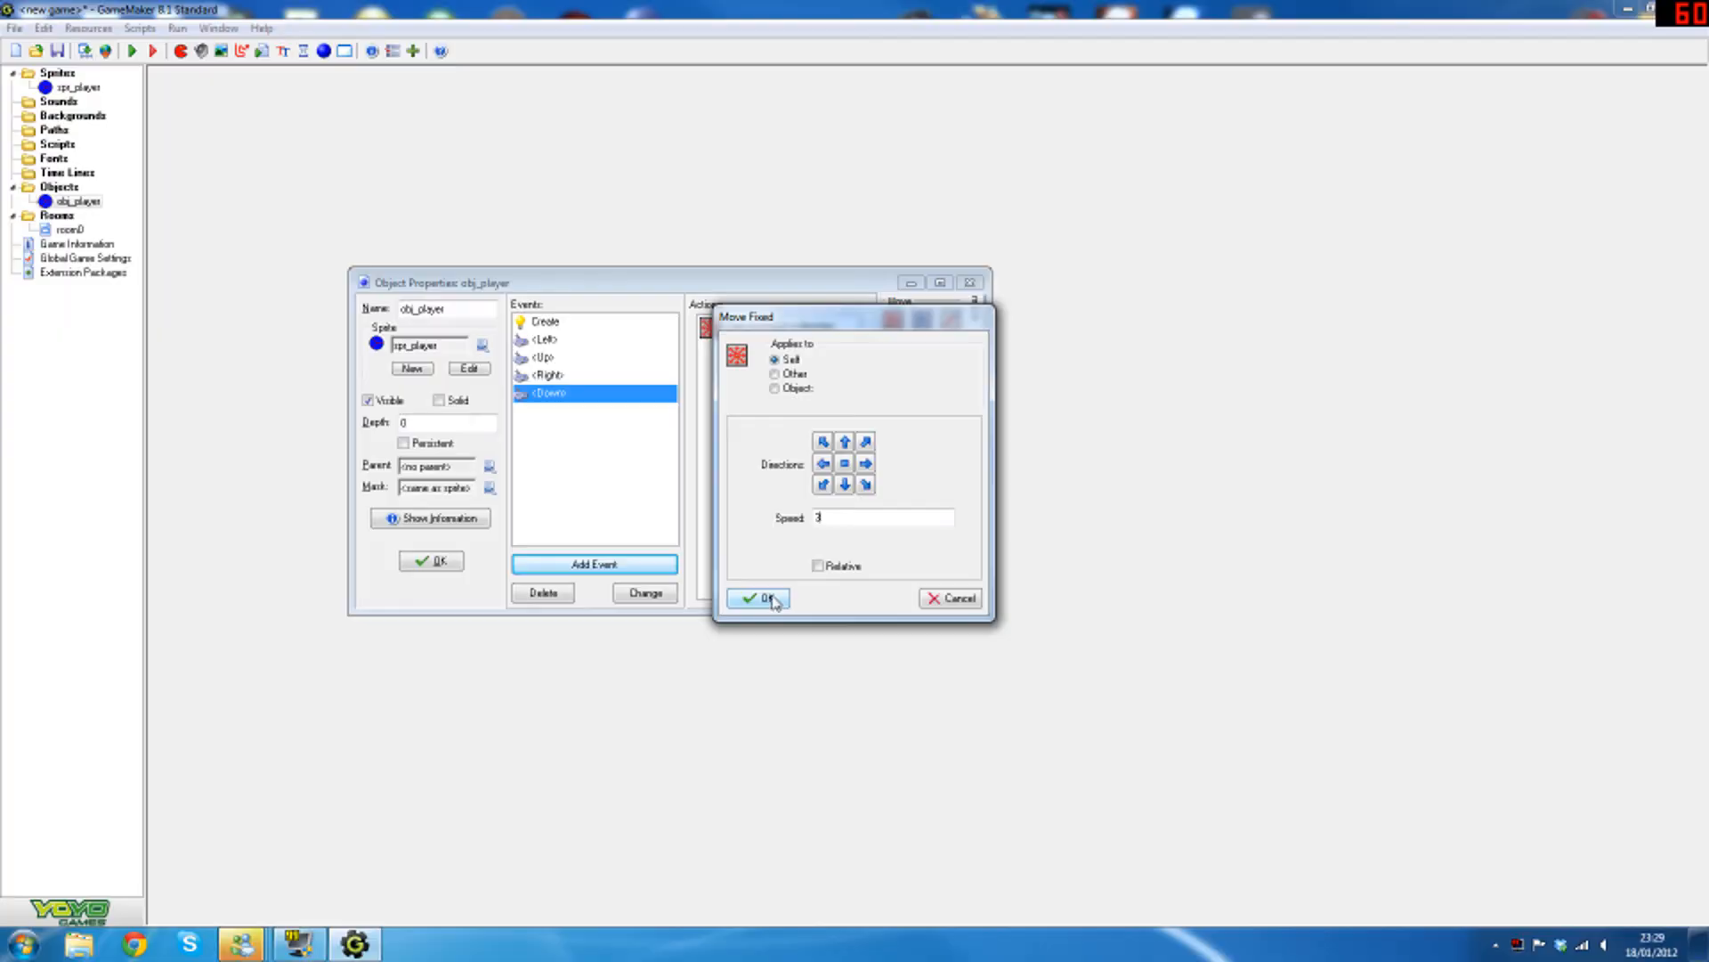
{"action": "left_click", "coordinate": [768, 598]}
{"action": "left_click", "coordinate": [561, 322]}
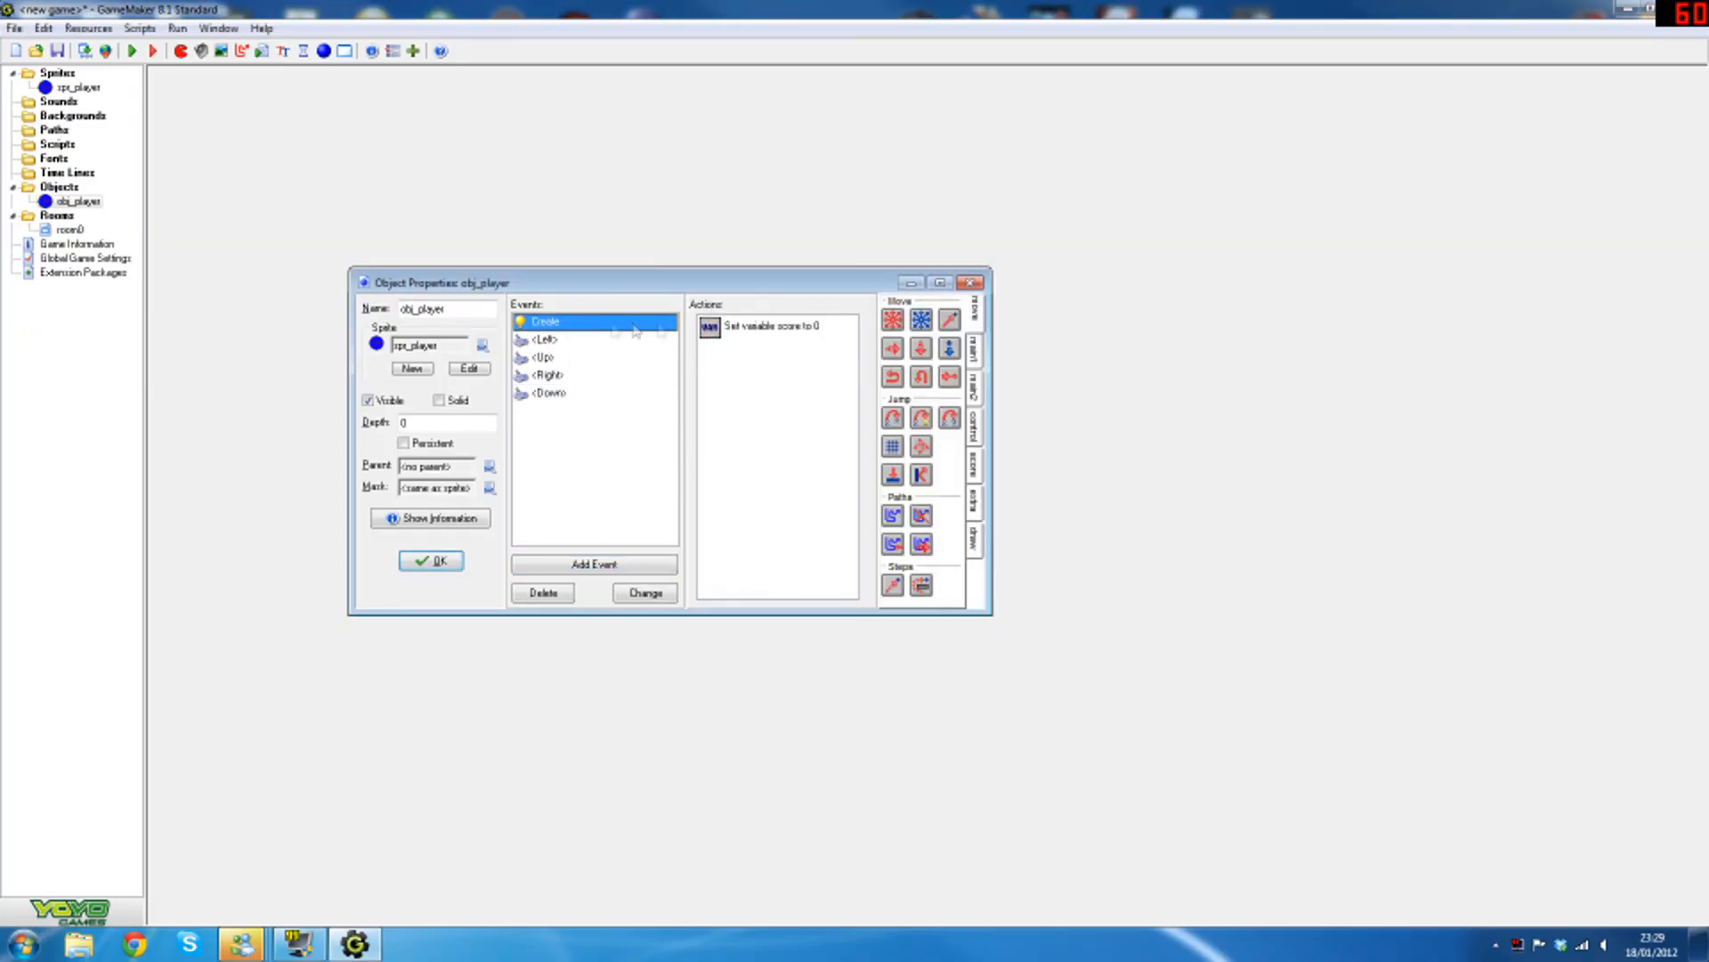
Correct the Down key's Move Fixed action to point downward
{"action": "left_click", "coordinate": [768, 326]}
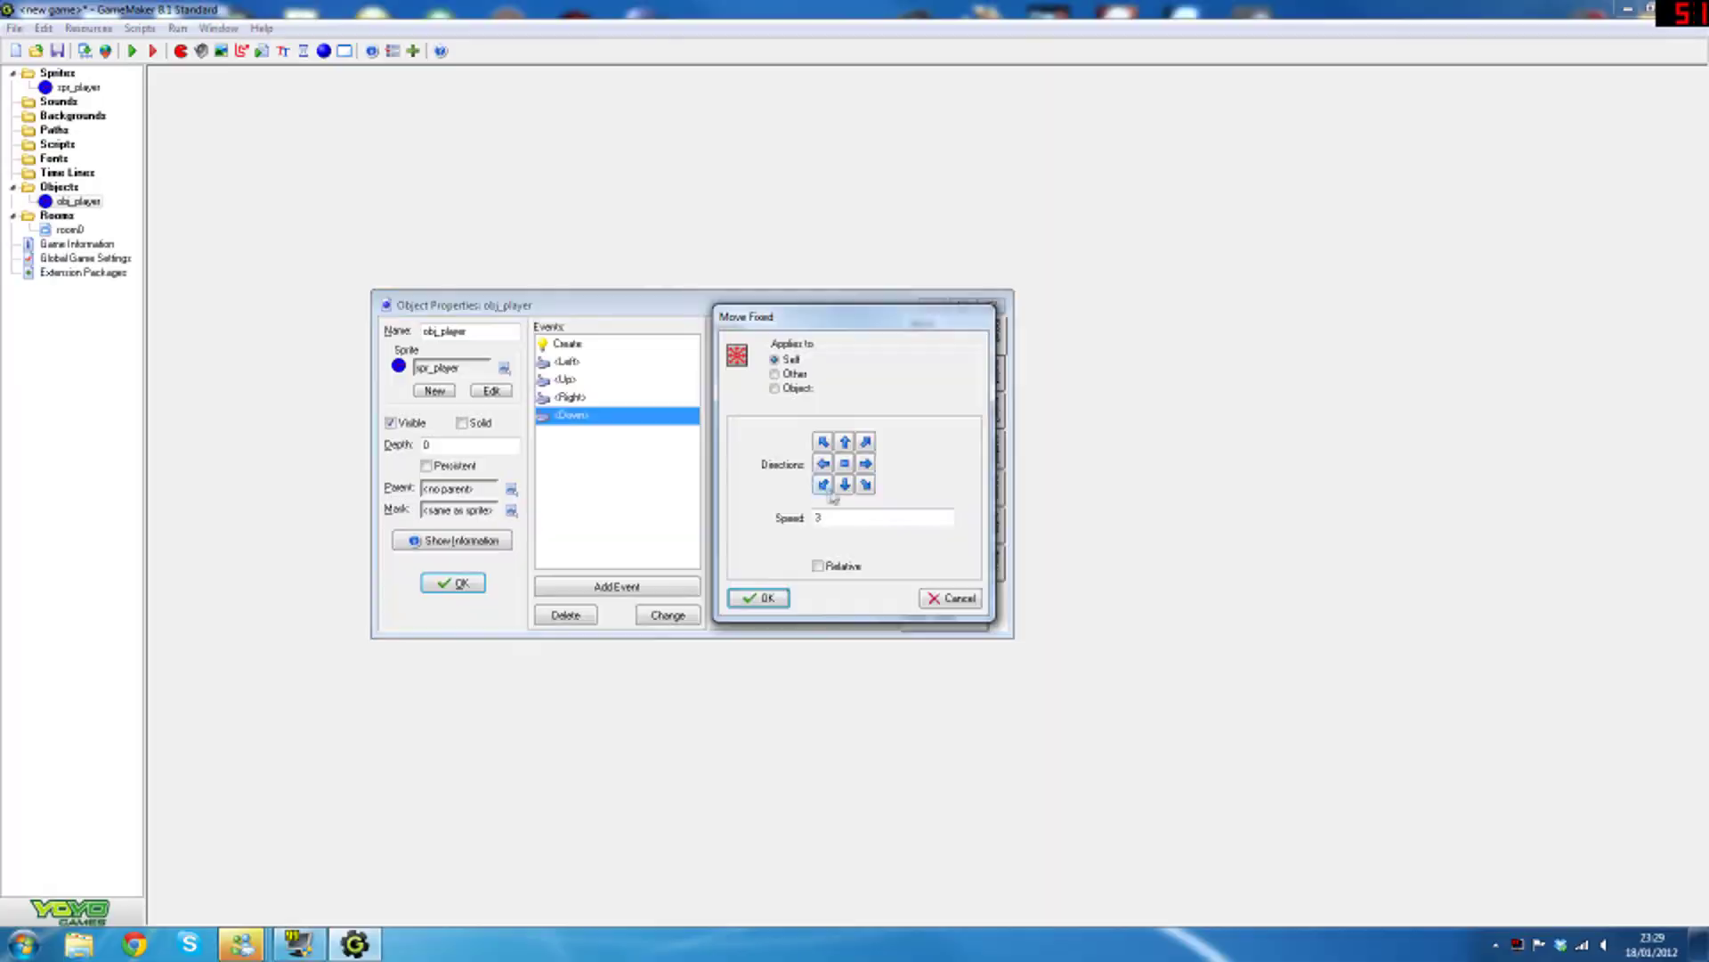
{"action": "left_click", "coordinate": [844, 485]}
{"action": "left_click", "coordinate": [759, 598]}
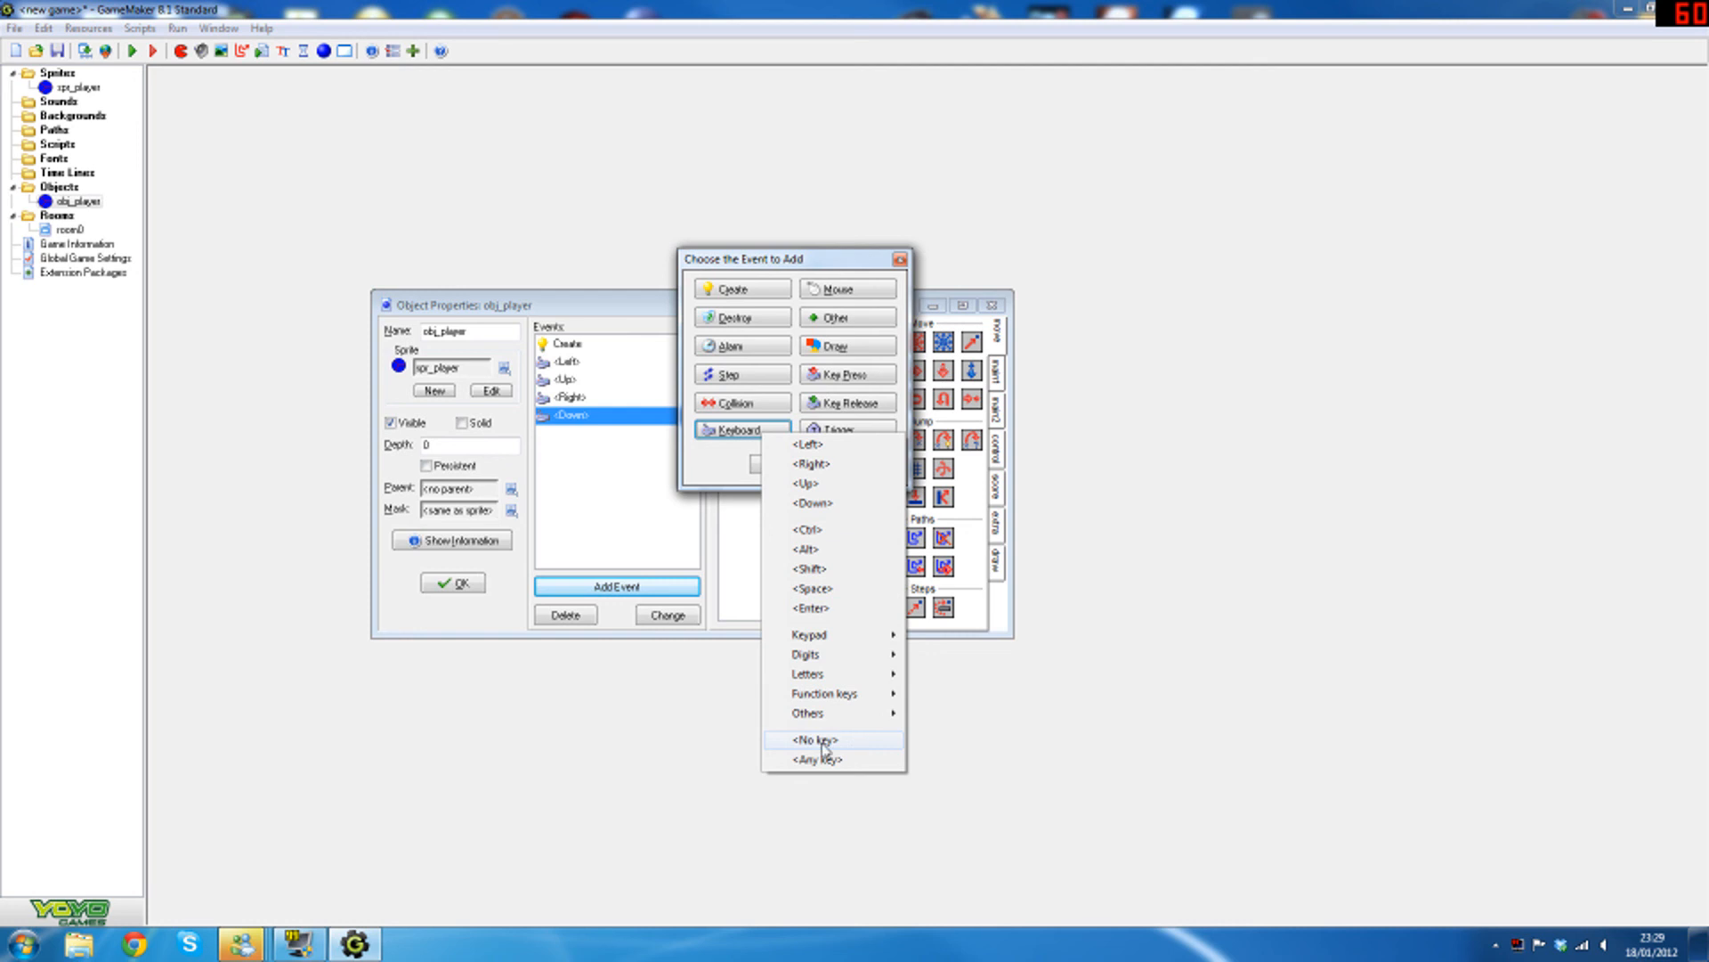
Add a No-key event that stops movement and close obj_player's properties
{"action": "left_click", "coordinate": [815, 738]}
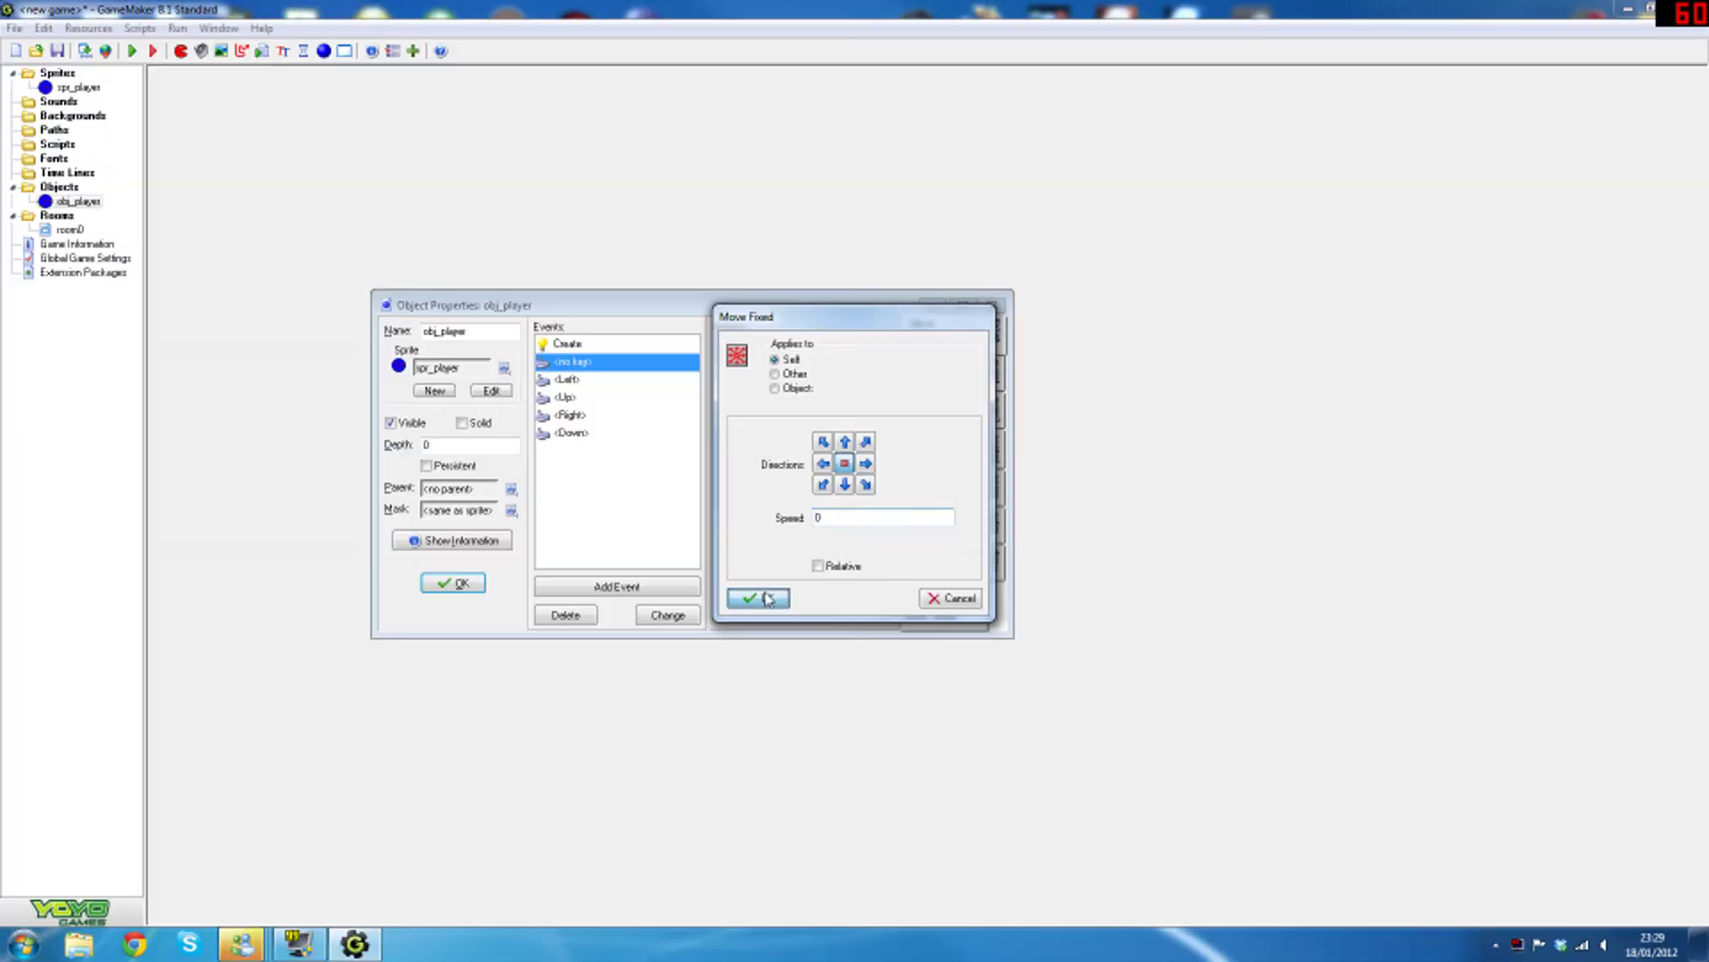
{"action": "left_click", "coordinate": [433, 590]}
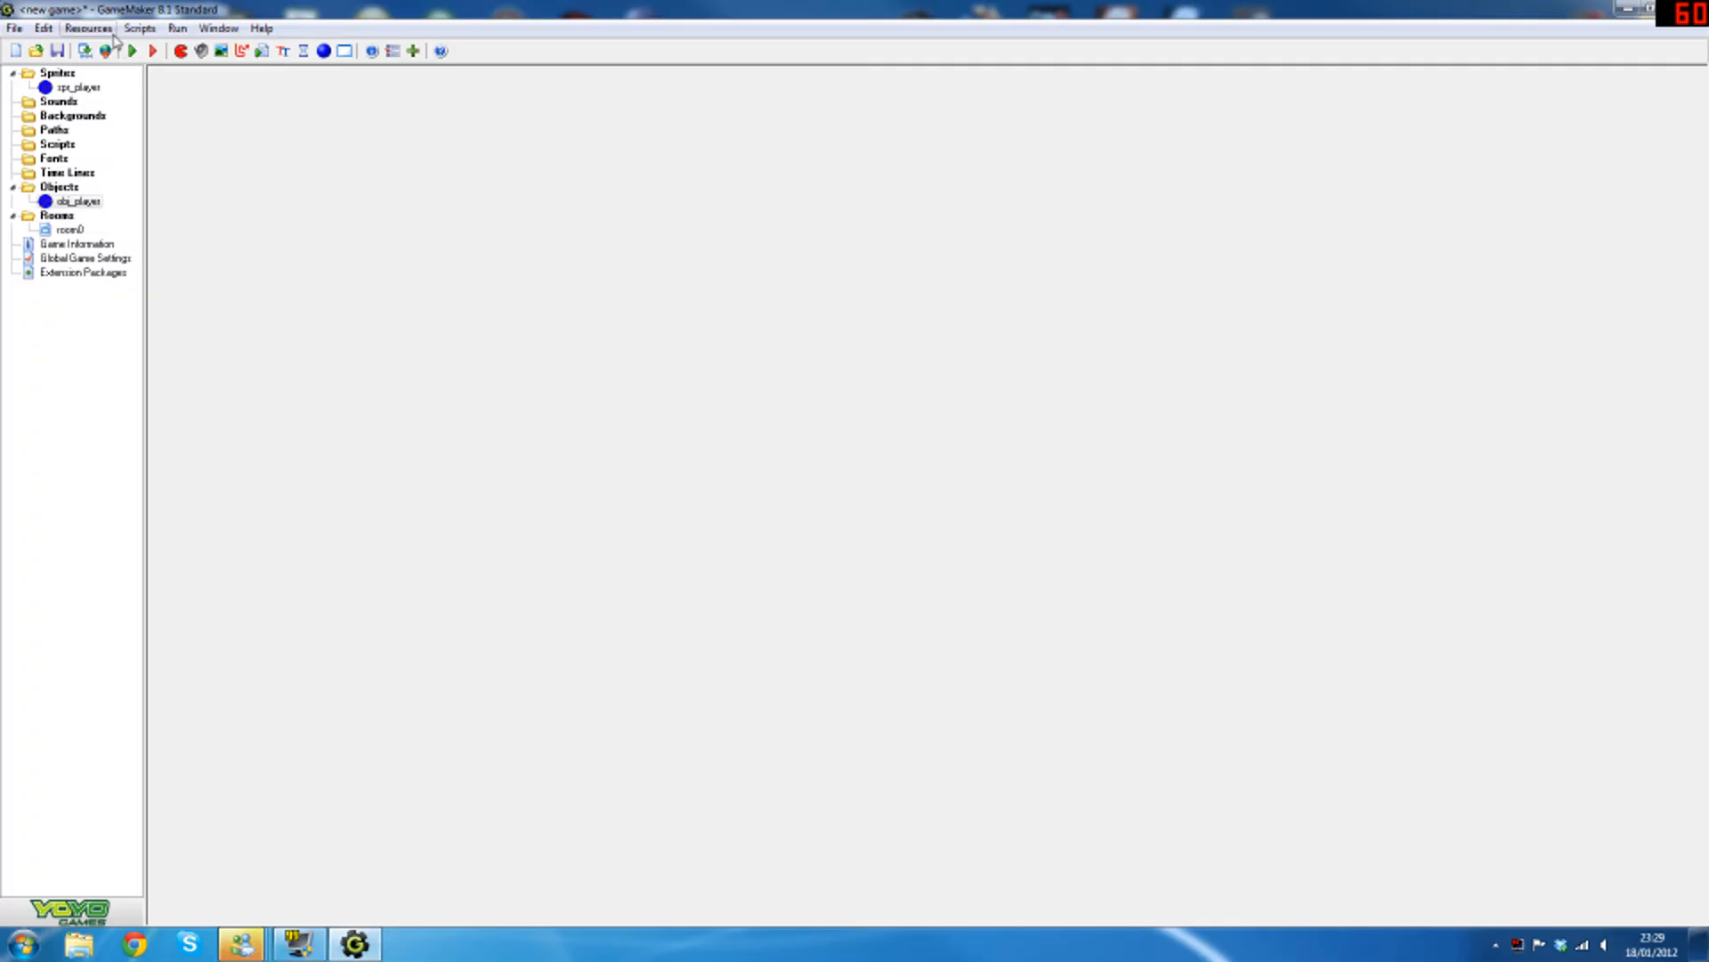
Test-run the game showing the blue circle, then quit it with Esc
{"action": "left_click", "coordinate": [134, 51]}
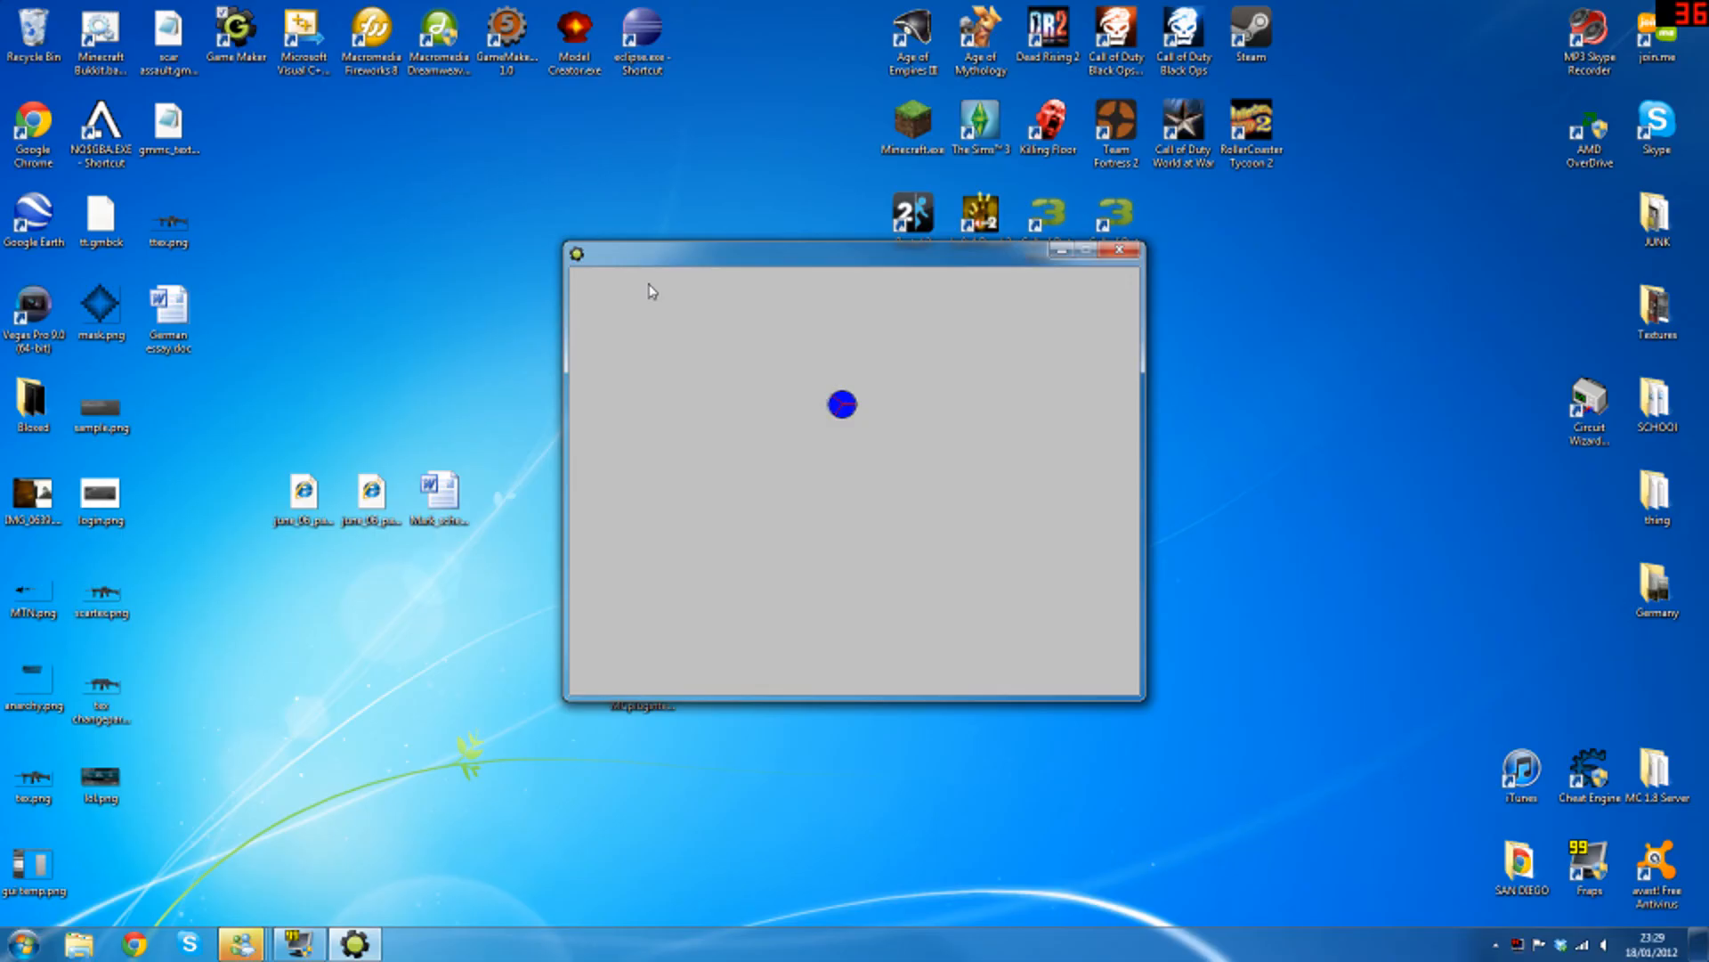
{"action": "key", "text": "Escape"}
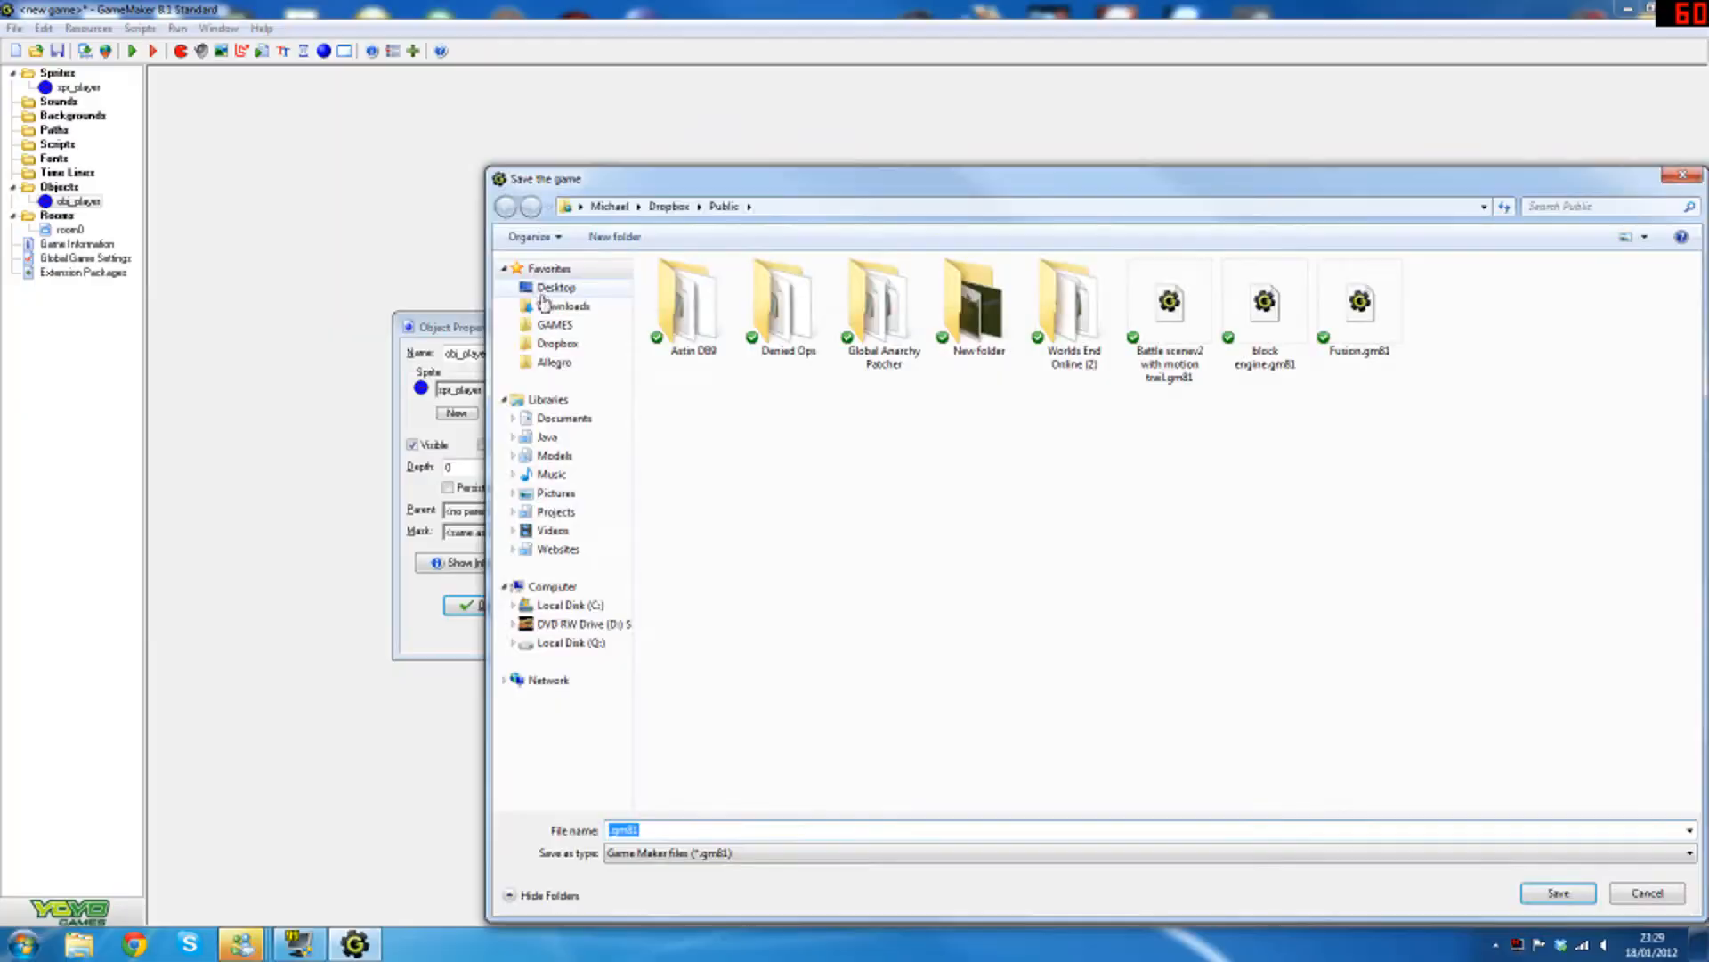
Save As to the Desktop, creating and entering a new folder 'Tutorial 1 Basics'
{"action": "left_click", "coordinate": [557, 286]}
{"action": "right_click", "coordinate": [949, 534]}
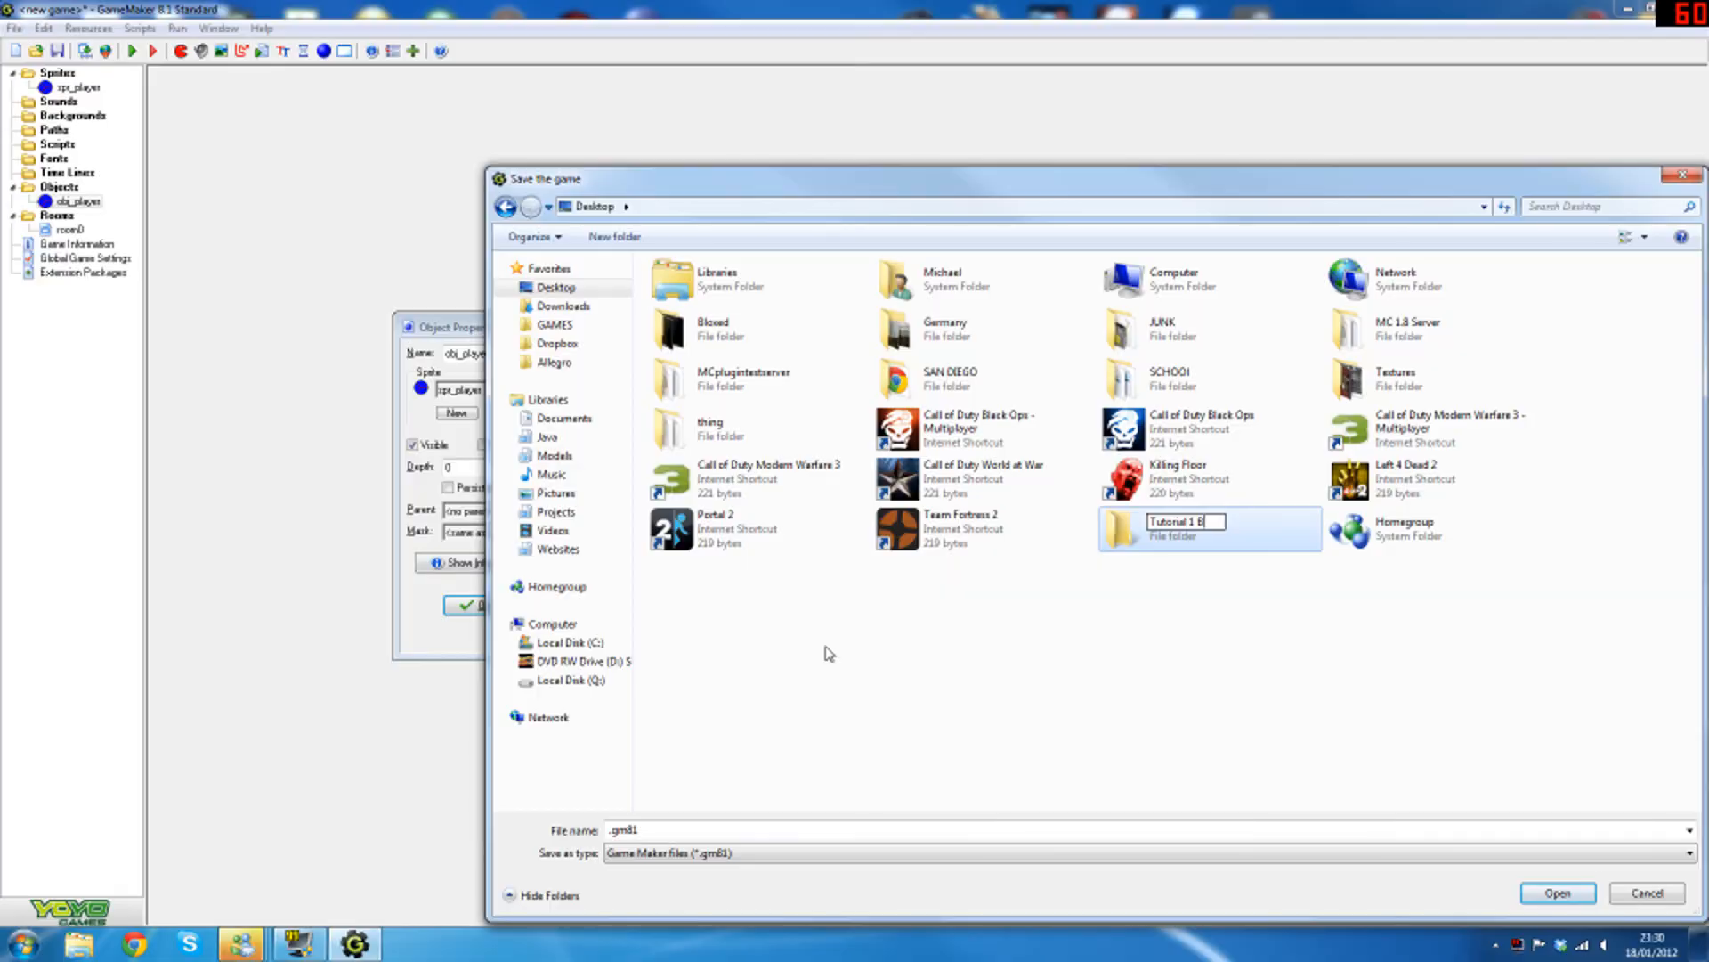
{"action": "type", "text": "ar"}
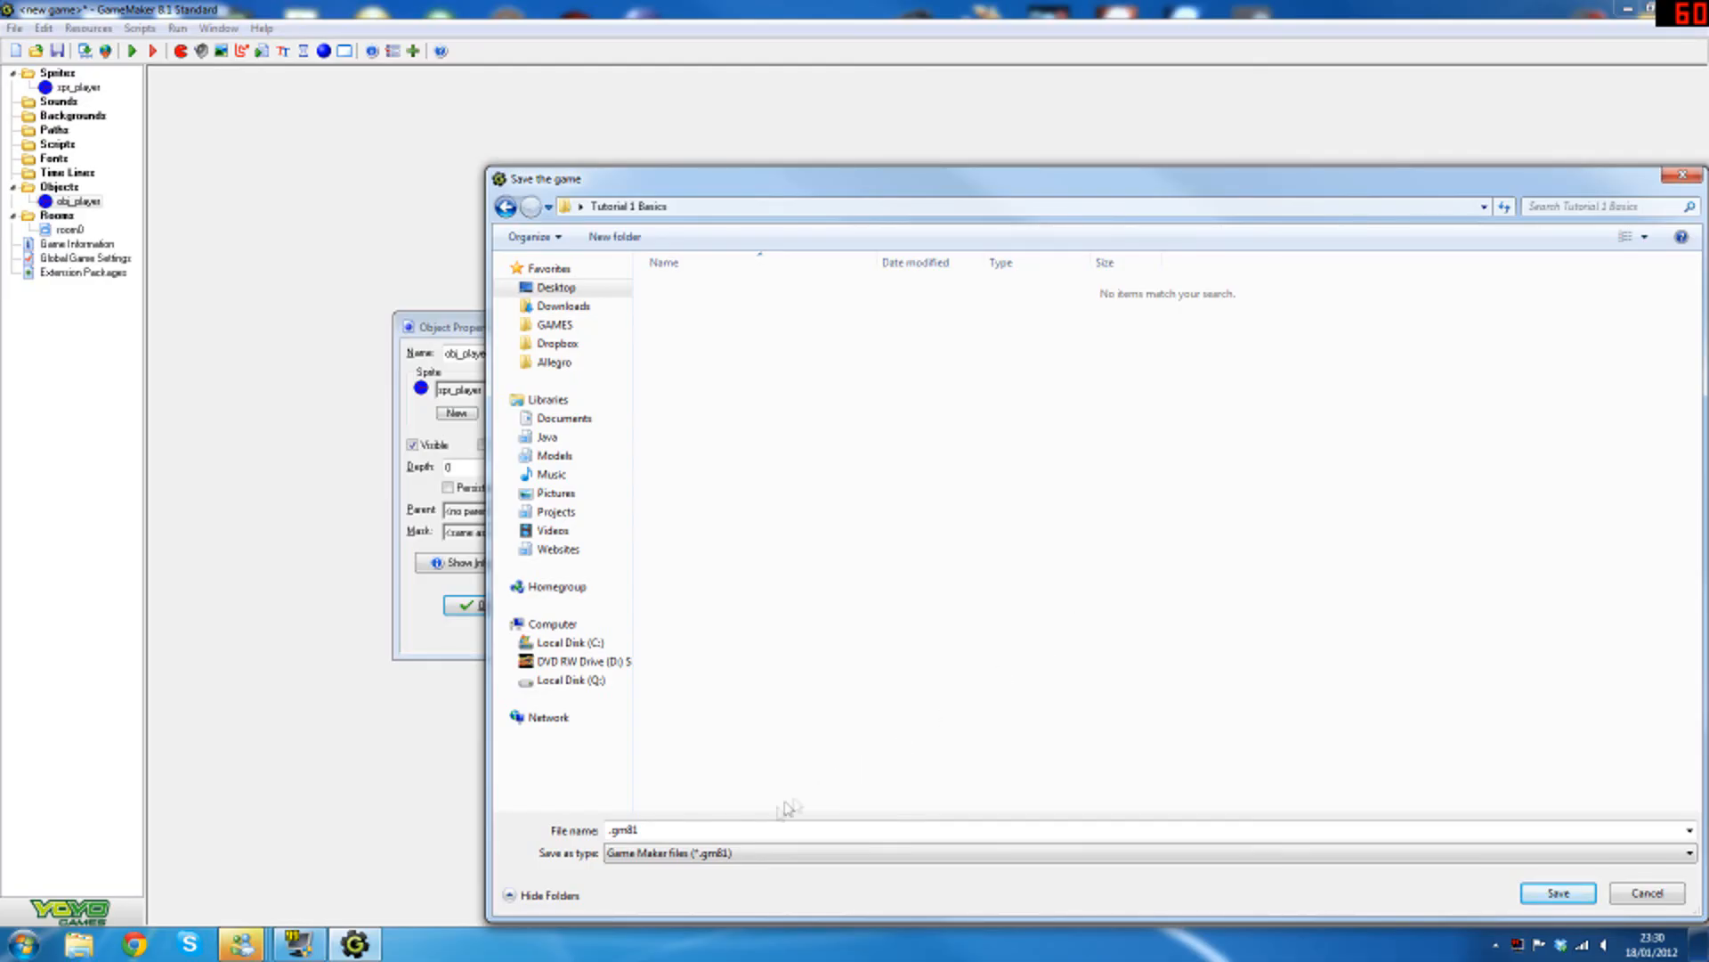
{"action": "left_click", "coordinate": [788, 811]}
{"action": "type", "text": "Tutorial 1"}
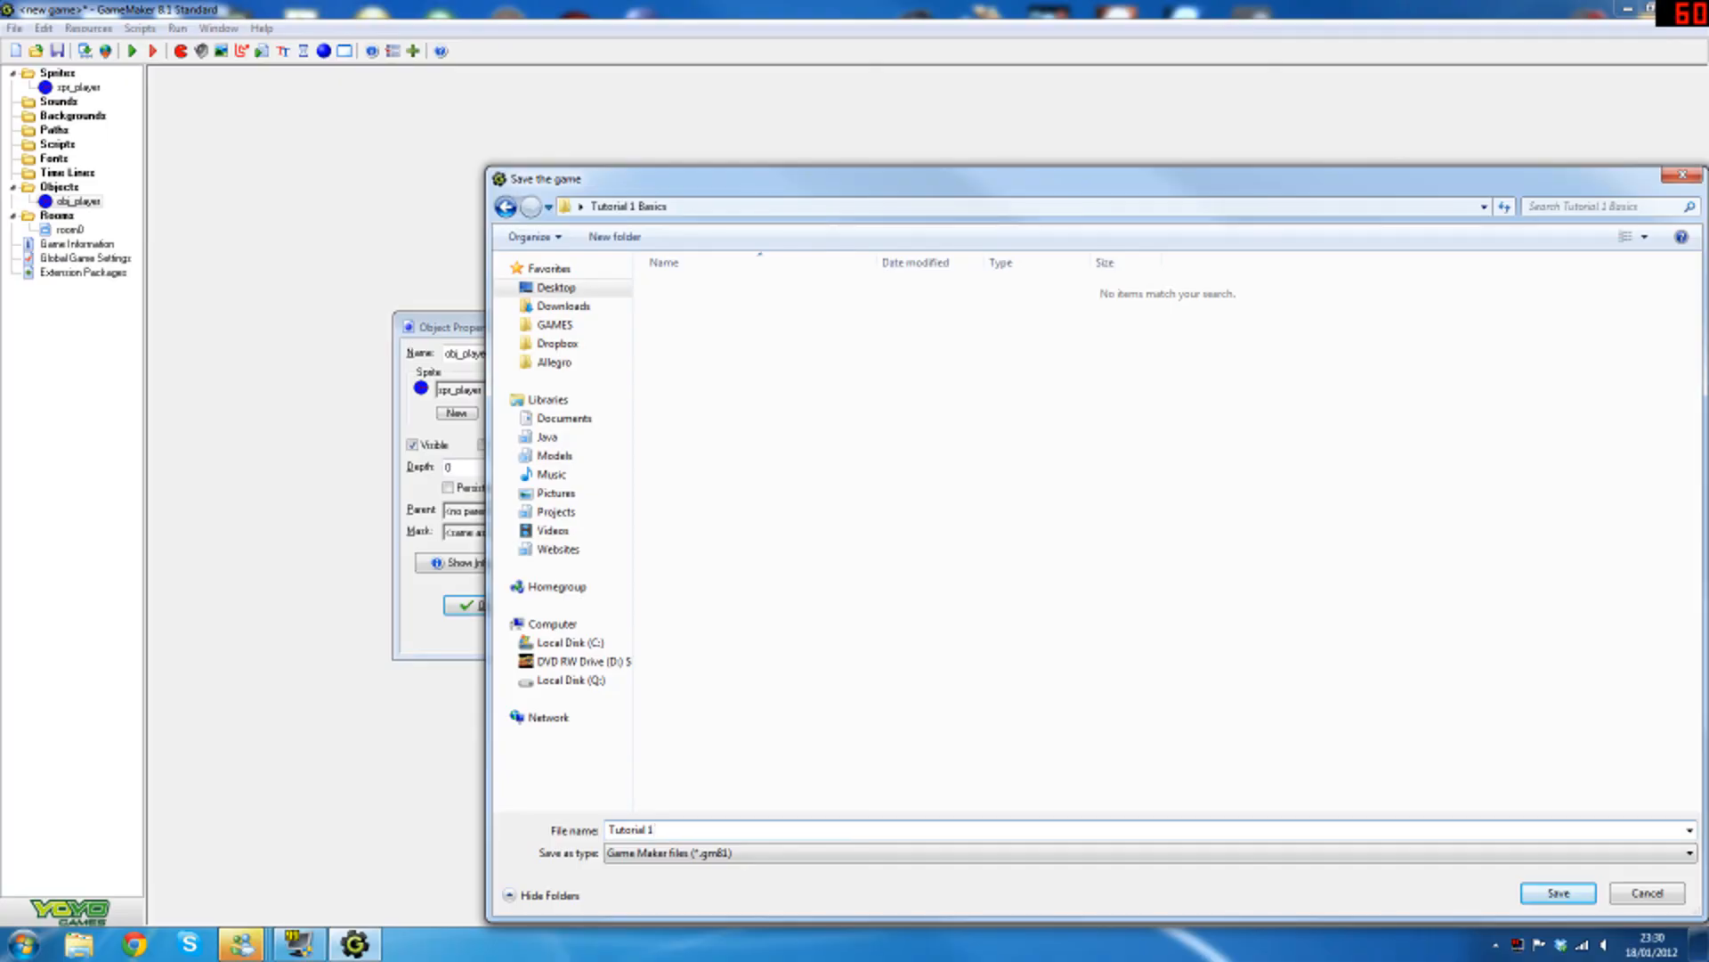
{"action": "type", "text": " - Basics"}
{"action": "type", "text": " Part"}
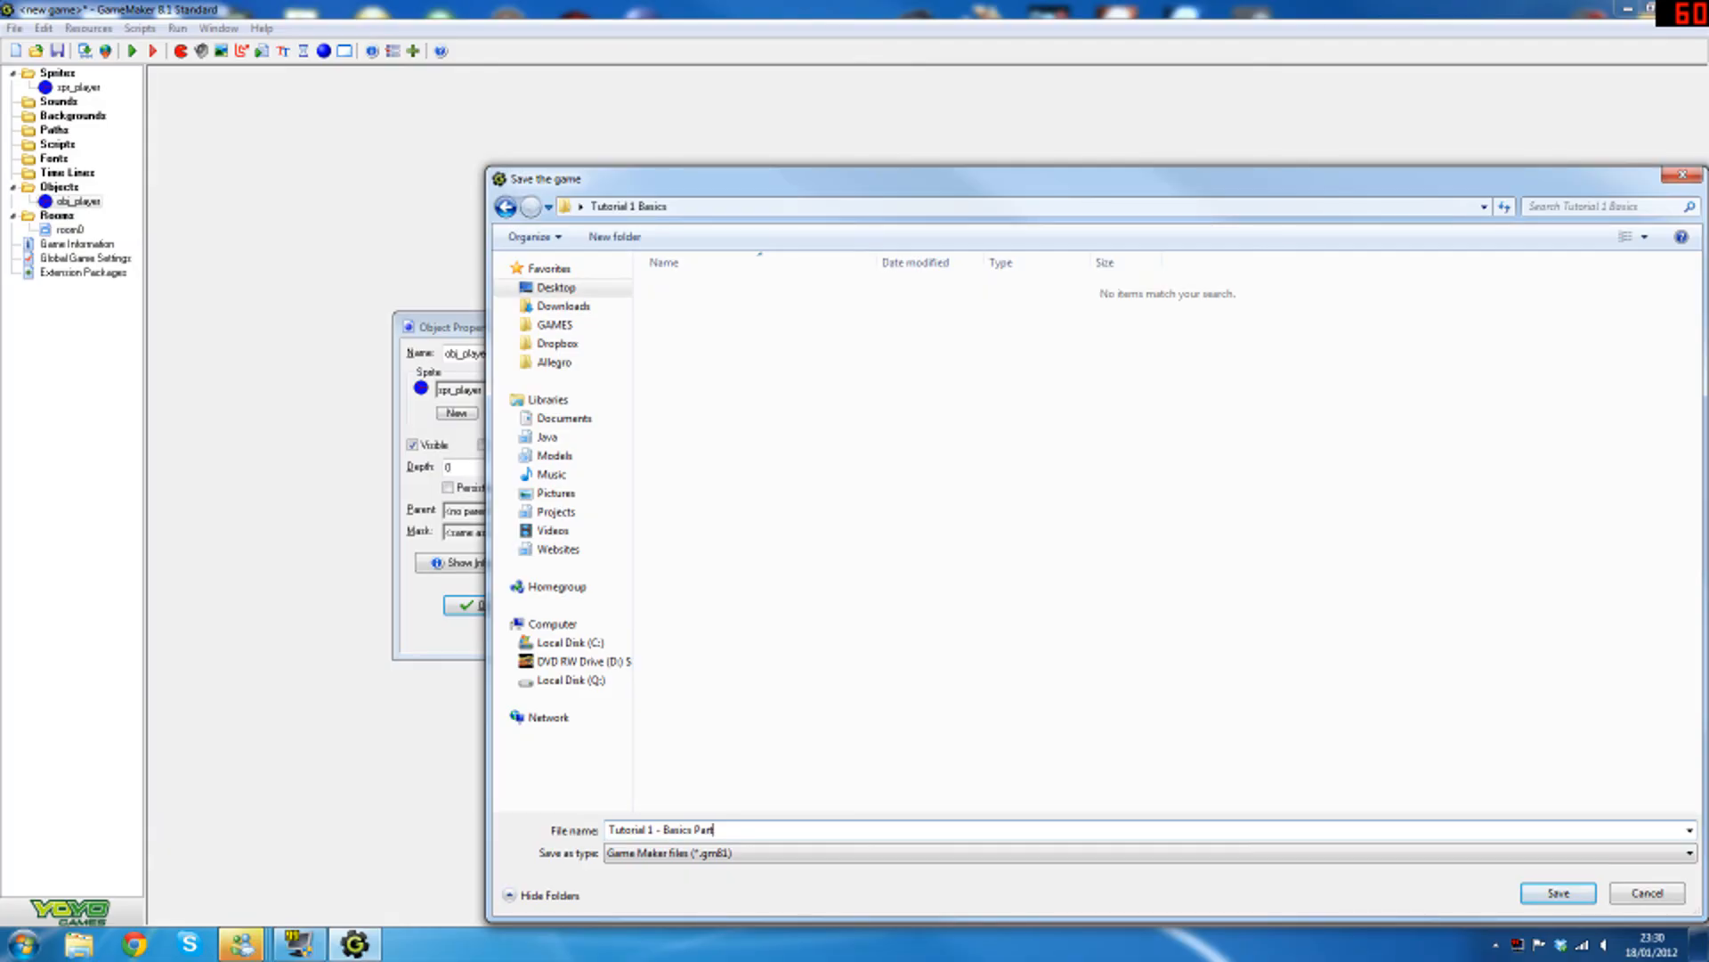